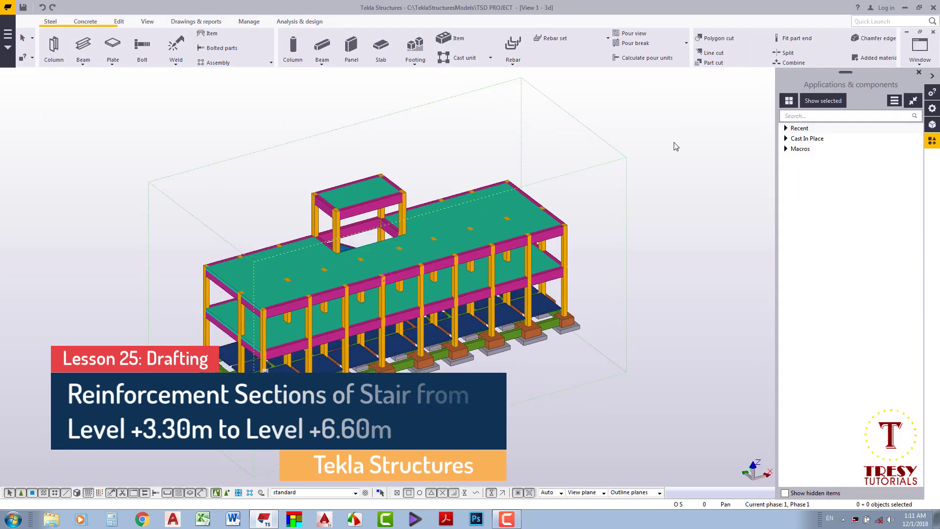
# Create part views for the stair and display View 3, its part top view.
pyautogui.scroll(2, 345, 243)
pyautogui.scroll(2, 347, 247)
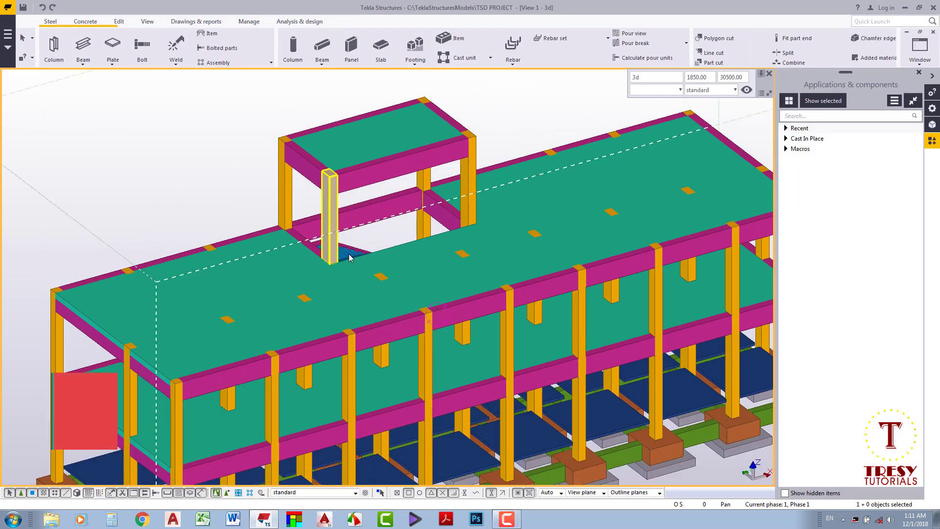
pyautogui.scroll(2, 348, 254)
pyautogui.rightClick(349, 258)
pyautogui.moveTo(451, 430)
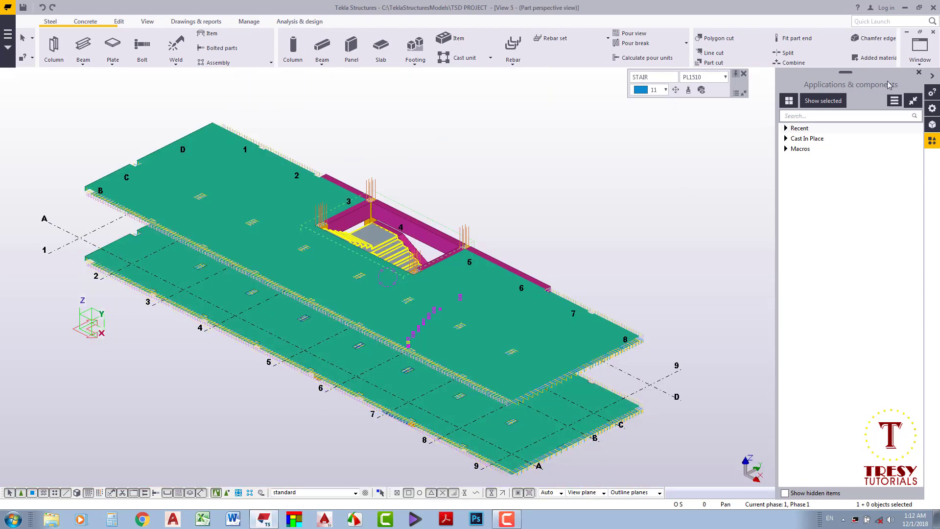
pyautogui.click(919, 49)
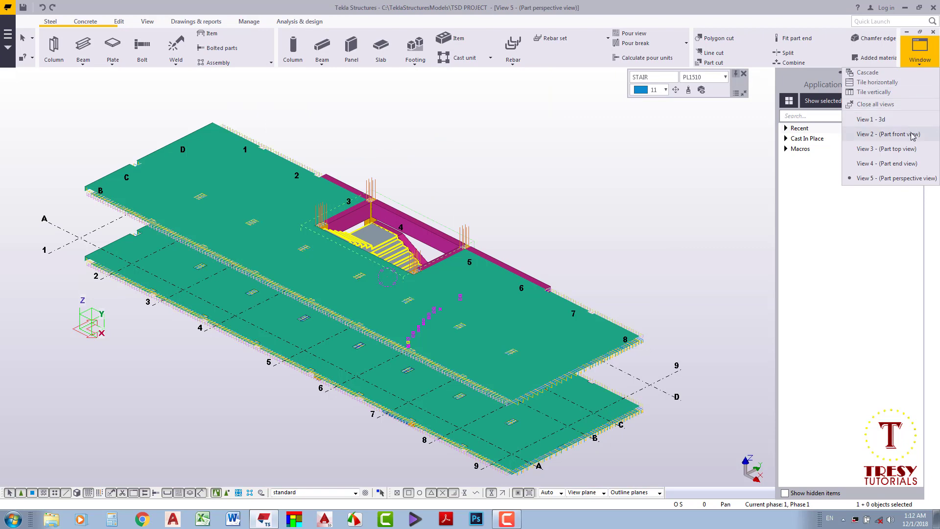
pyautogui.click(911, 149)
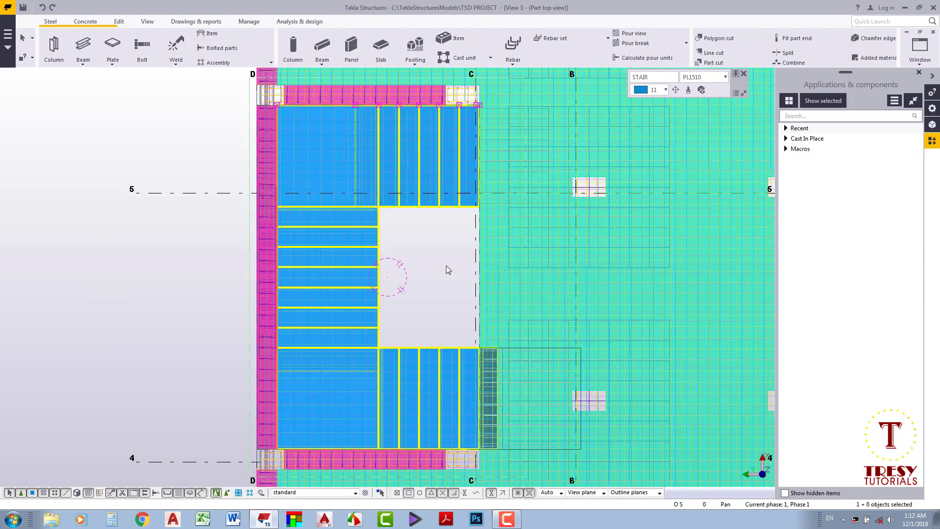
# Clone stair reinforcement drawing [24] from the drawing list, producing drawing [25].
pyautogui.hotkey('ctrl', 'l')
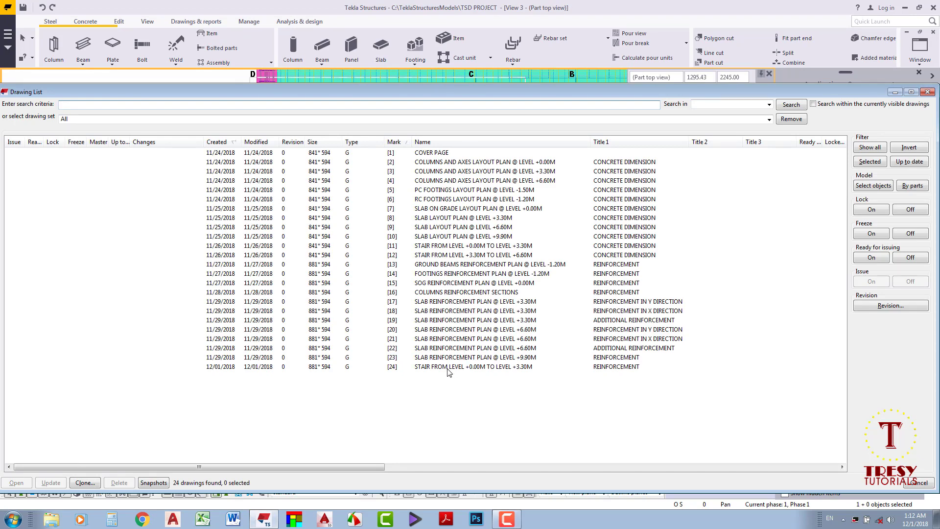
pyautogui.click(448, 368)
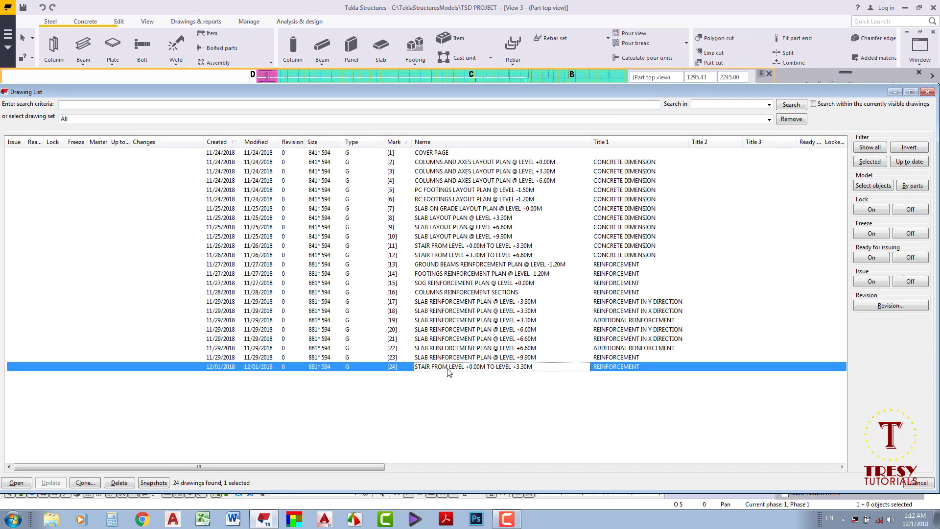
pyautogui.click(86, 483)
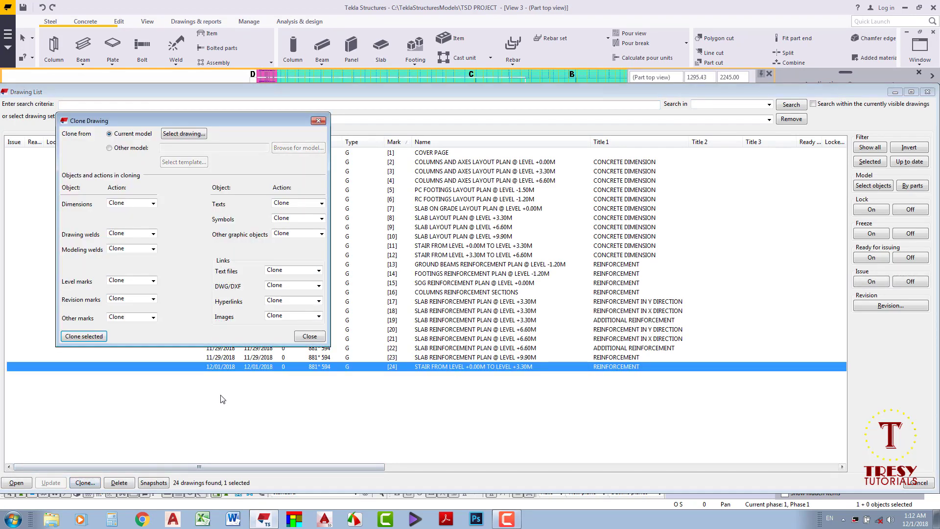
pyautogui.click(77, 337)
pyautogui.click(313, 337)
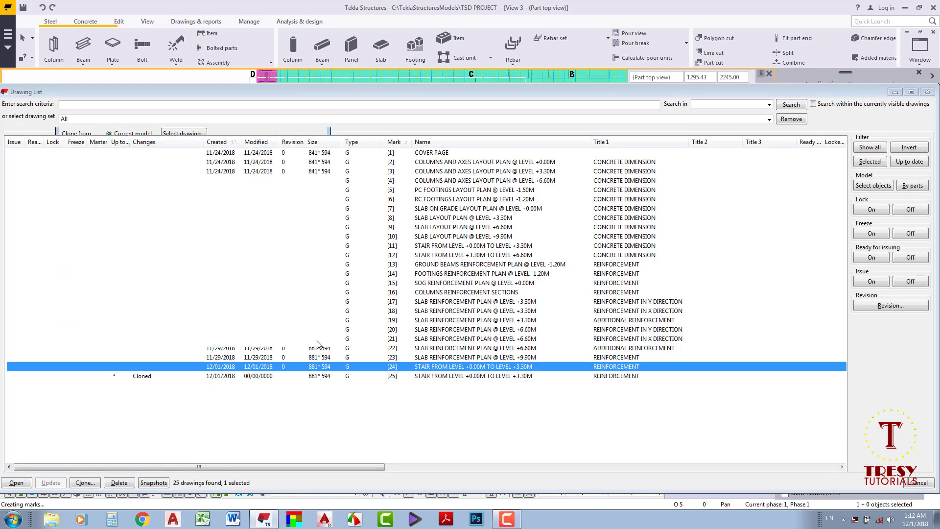
# Rename drawing [25] to STAIR FROM LEVEL +3.30M TO LEVEL +6.60M.
pyautogui.click(427, 379)
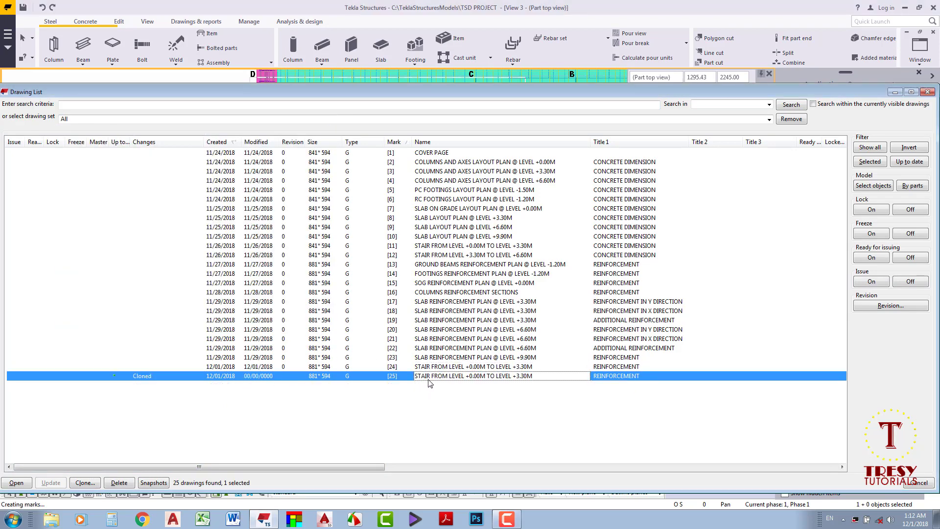
pyautogui.rightClick(428, 380)
pyautogui.click(460, 174)
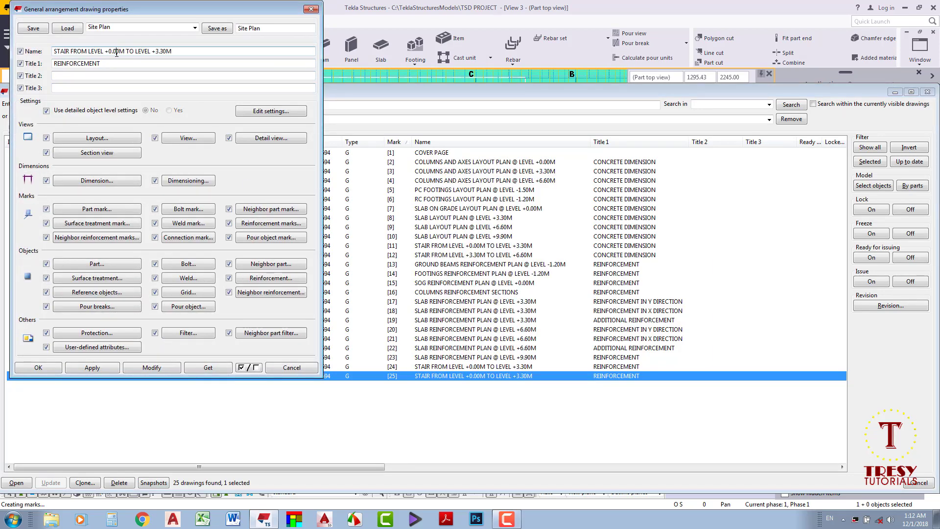
pyautogui.write('3.3')
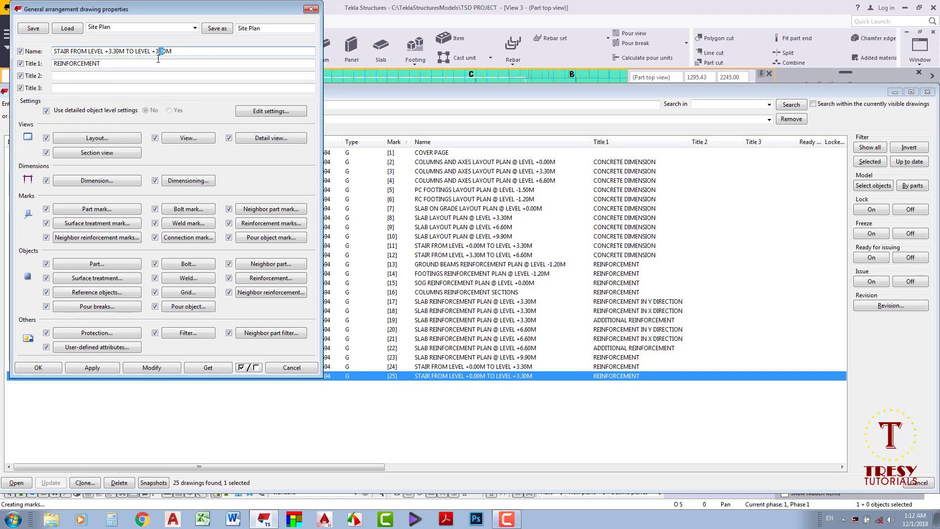
pyautogui.write('6')
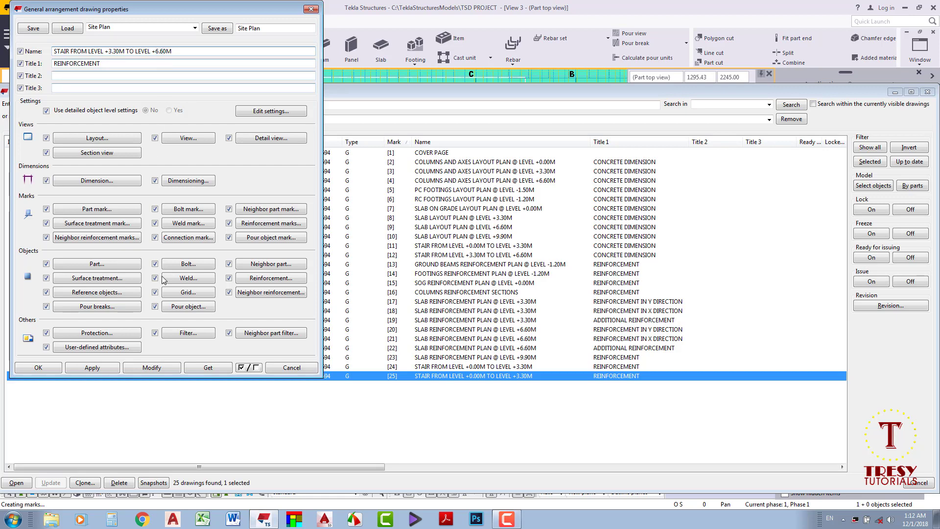
pyautogui.click(158, 371)
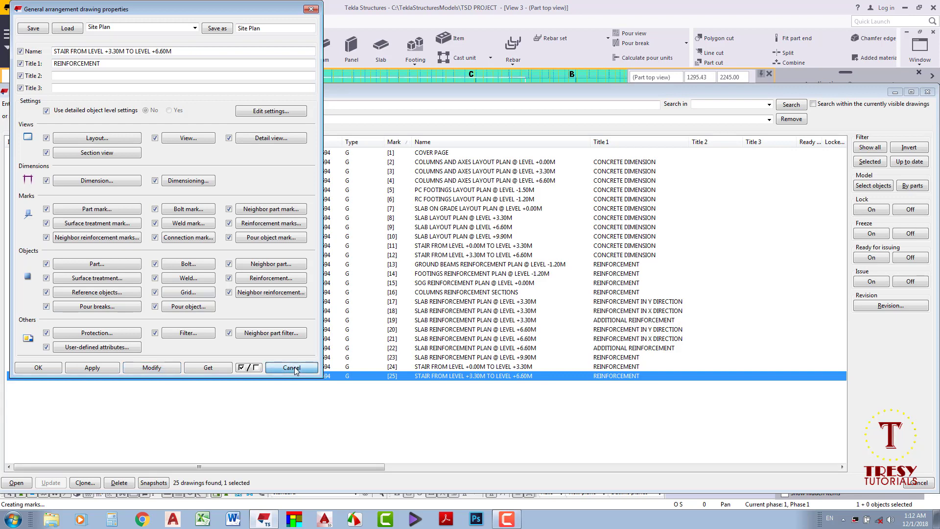
pyautogui.click(294, 369)
# Create a revision for drawing [25] using the saved 0 TSD settings.
pyautogui.click(889, 305)
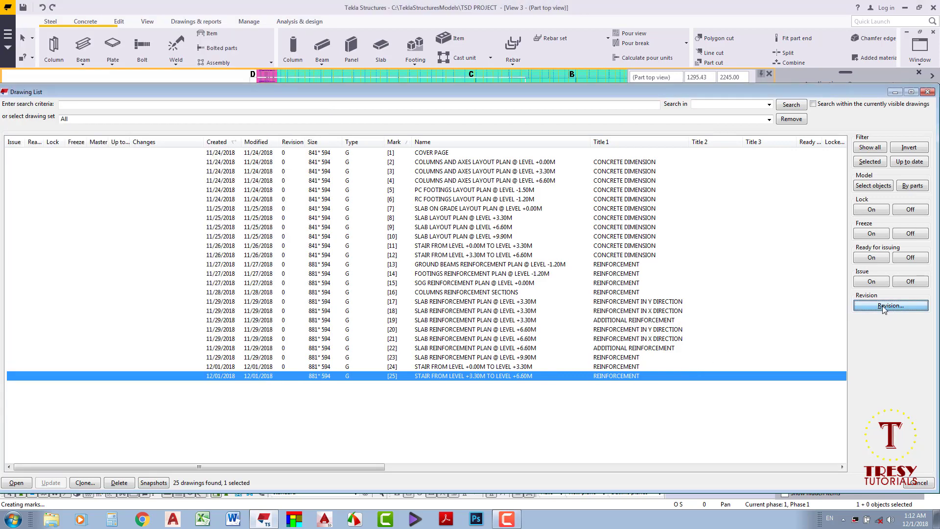
pyautogui.click(131, 140)
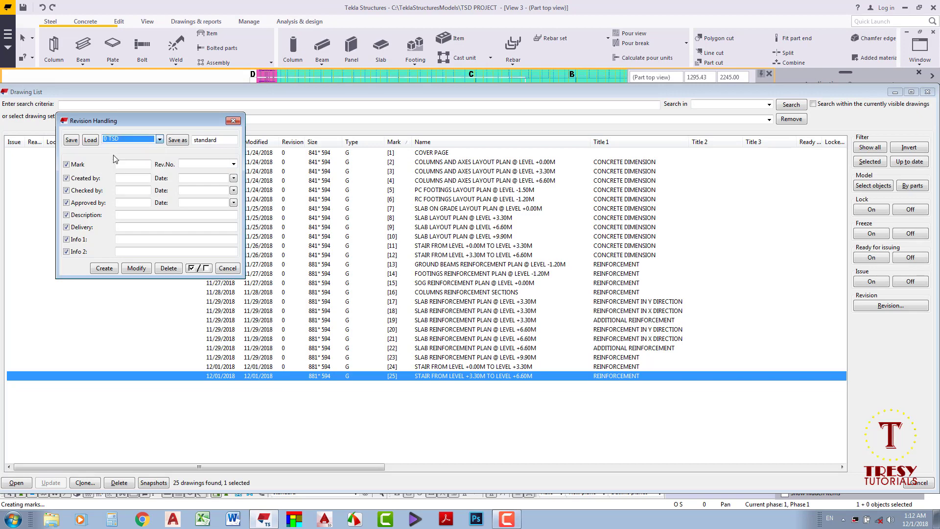
pyautogui.click(90, 139)
pyautogui.click(105, 268)
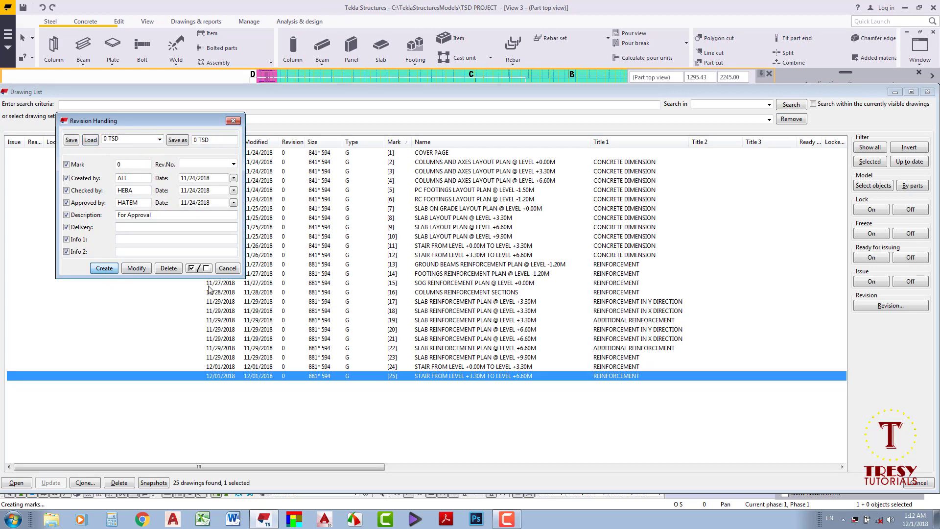
pyautogui.click(226, 268)
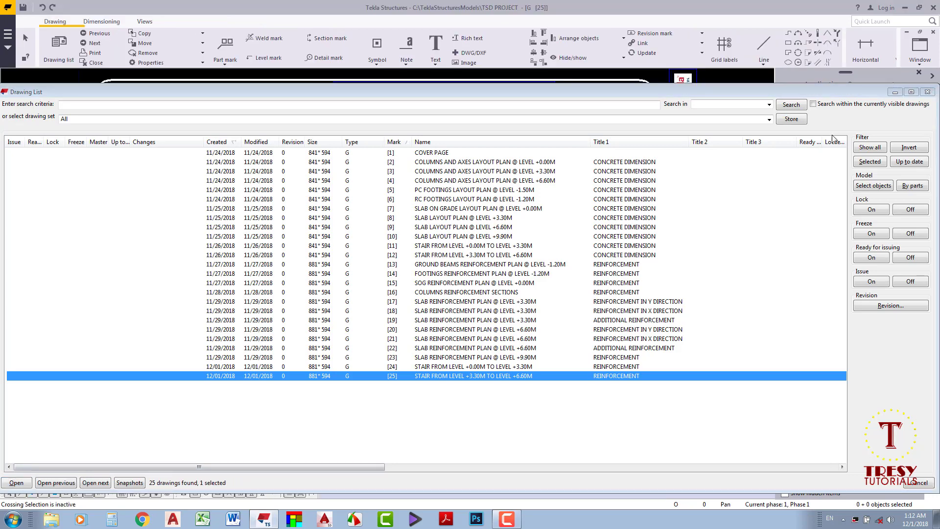
# Show the hidden stair parts in the plan view of drawing [25].
pyautogui.click(922, 94)
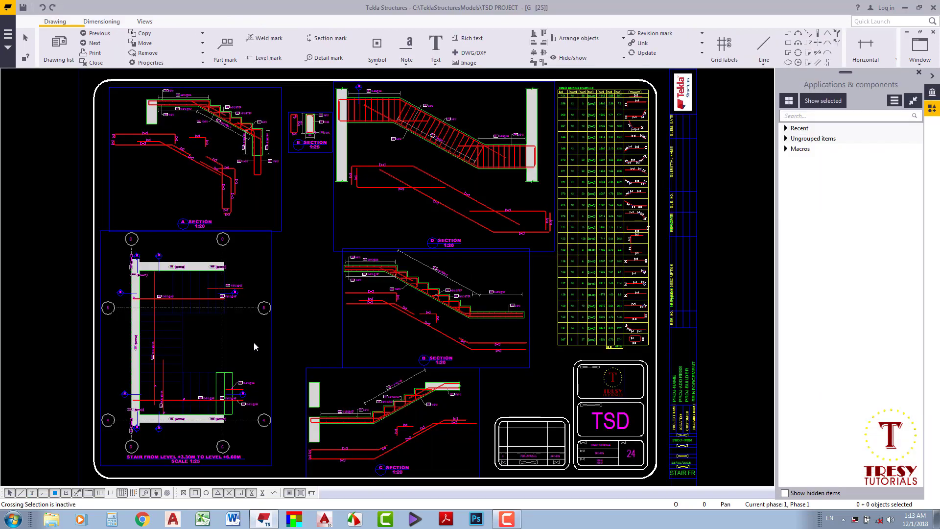
pyautogui.moveTo(206, 327); pyautogui.dragTo(177, 340)
pyautogui.rightClick(177, 339)
pyautogui.moveTo(243, 282)
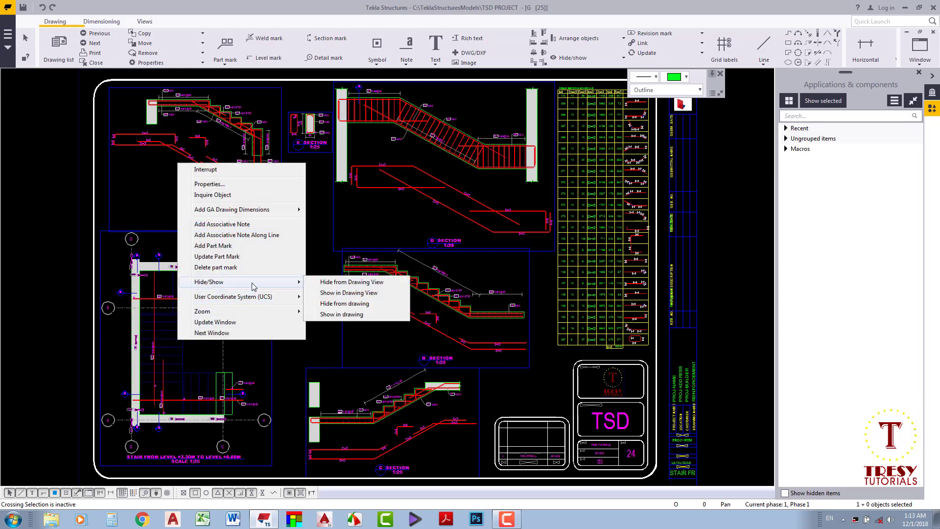
pyautogui.click(338, 314)
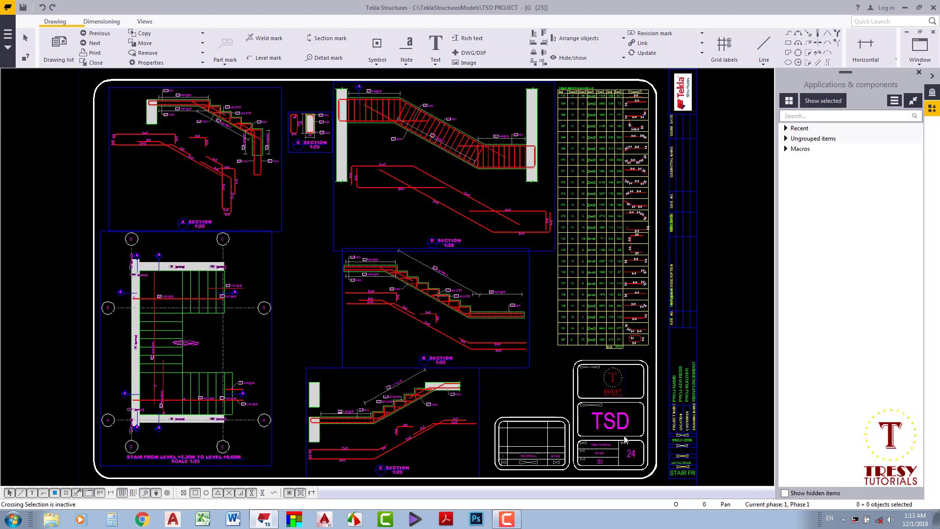
# Change the title-block sheet number from 24 to 25.
pyautogui.doubleClick(632, 454)
pyautogui.doubleClick(166, 183)
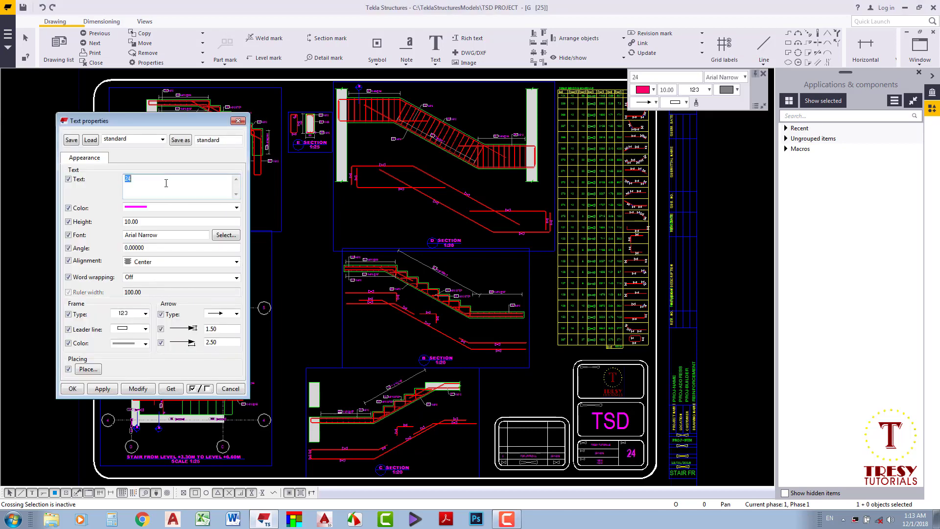
pyautogui.write('25')
pyautogui.click(143, 389)
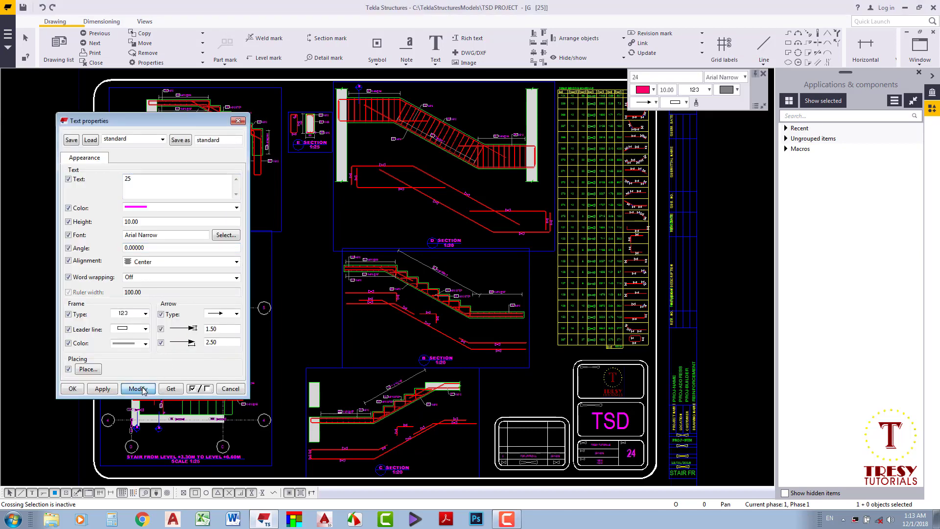
pyautogui.click(228, 388)
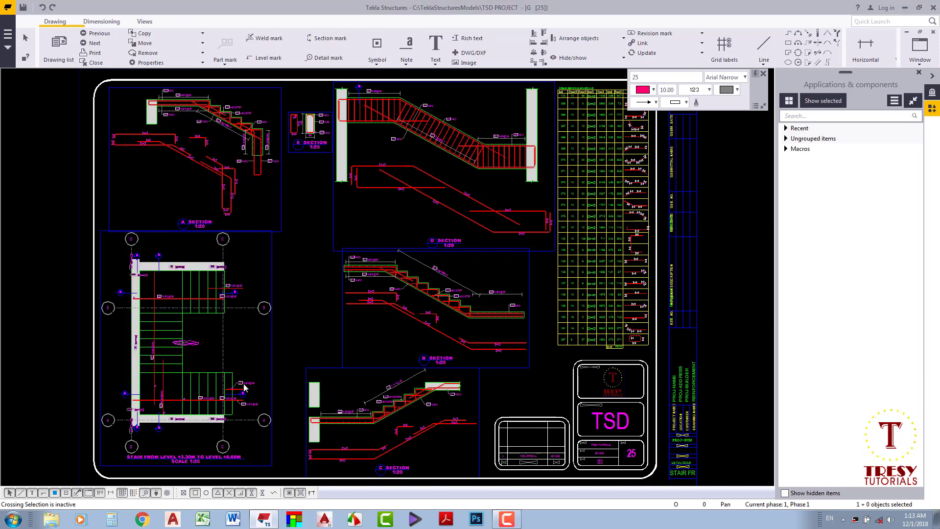
# Pan the sheet, then close drawing [25].
pyautogui.moveTo(311, 341); pyautogui.dragTo(379, 321, button='middle')
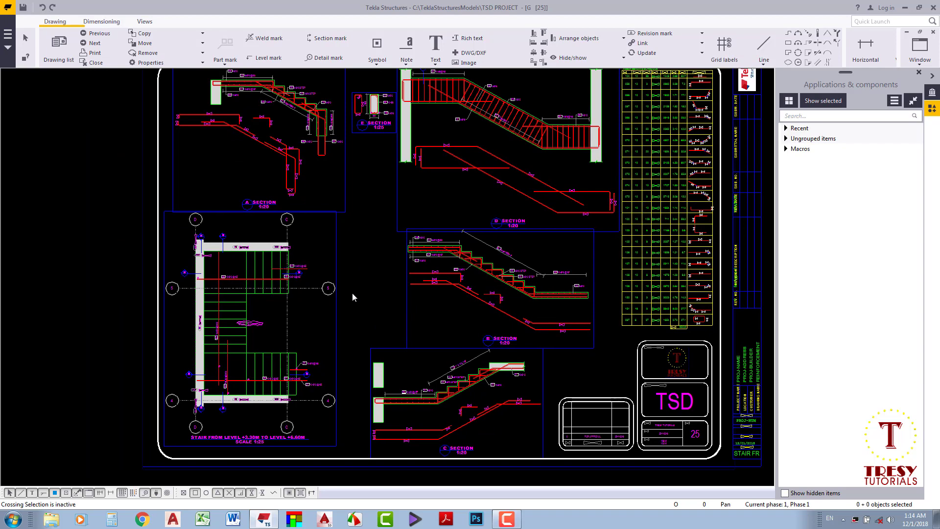
pyautogui.scroll(1, 353, 295)
pyautogui.scroll(3, 354, 316)
pyautogui.scroll(1, 323, 314)
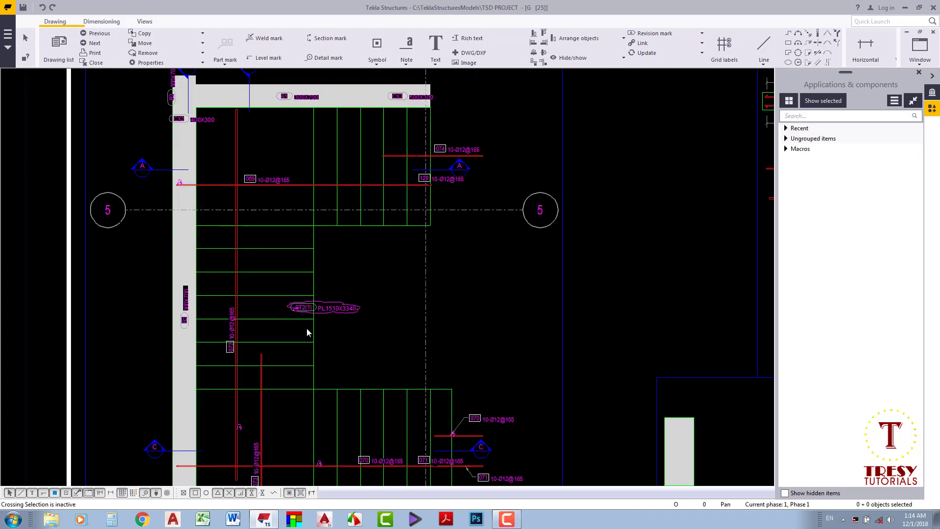
pyautogui.click(933, 32)
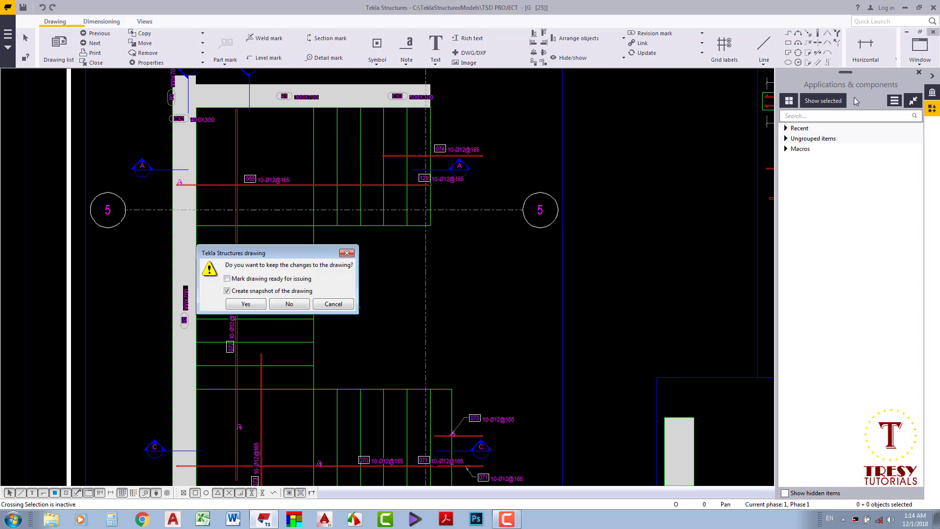
# Keep the drawing changes, close the extra stair part views and maximise the 3D view.
pyautogui.press('Return')
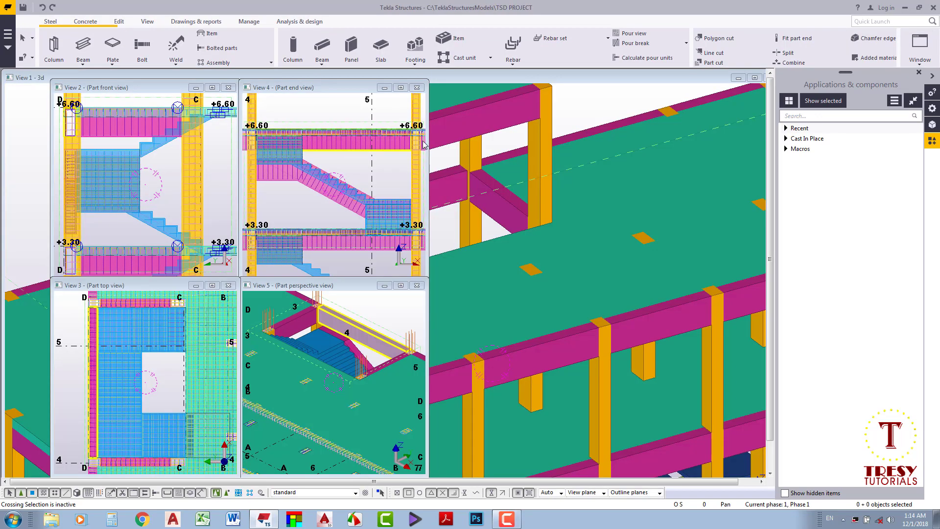
pyautogui.click(229, 285)
pyautogui.click(228, 87)
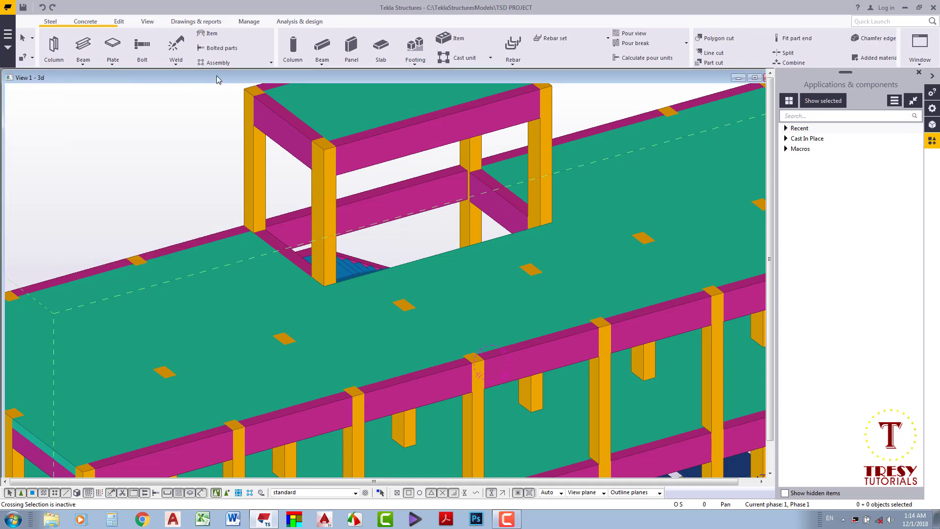
pyautogui.doubleClick(219, 80)
# Number the modified objects and reopen drawing [25] from the drawing list.
pyautogui.click(194, 21)
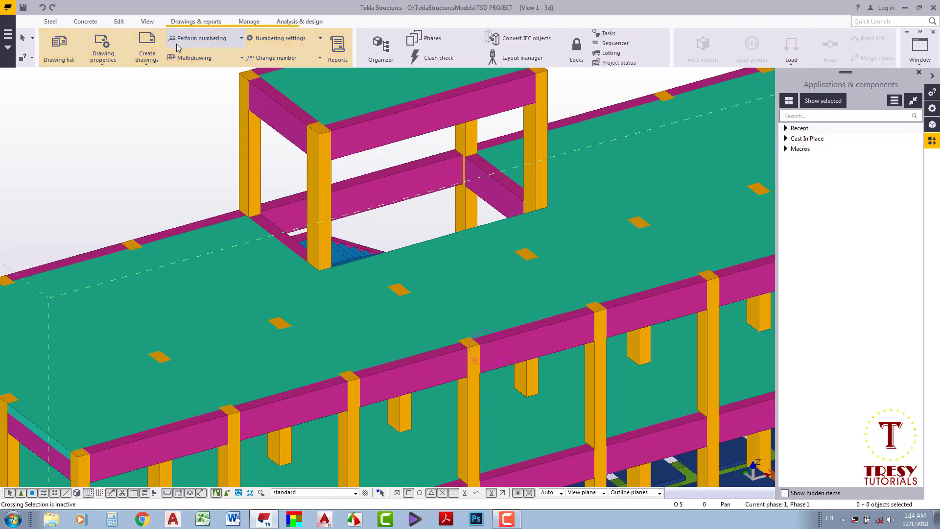
pyautogui.click(196, 38)
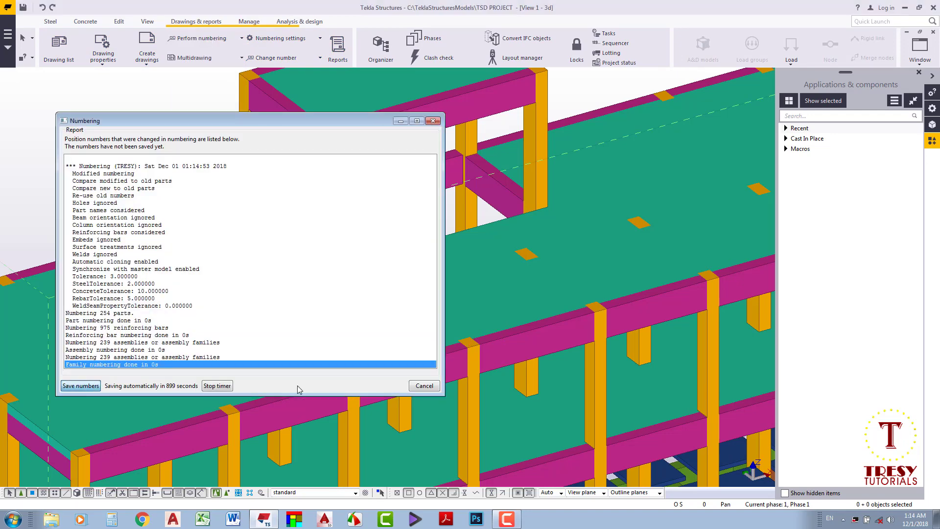
pyautogui.click(365, 386)
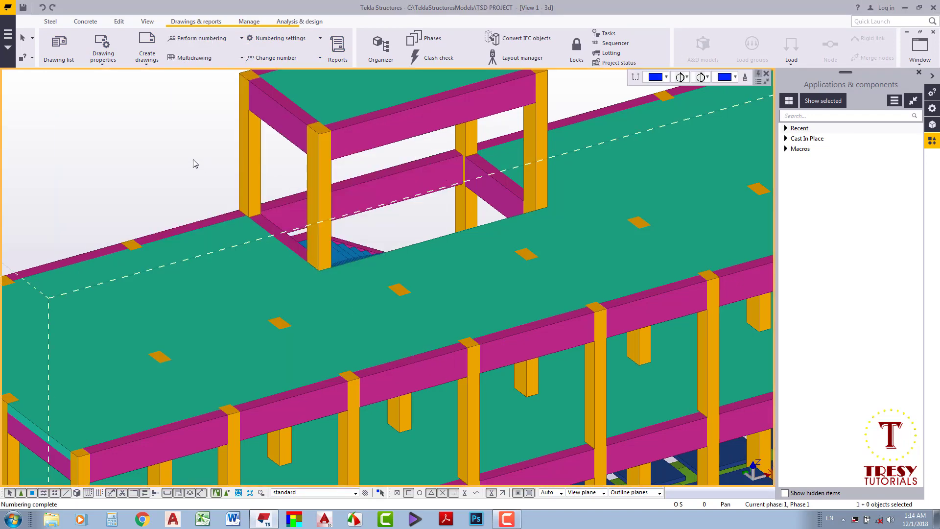
pyautogui.hotkey('ctrl', 'l')
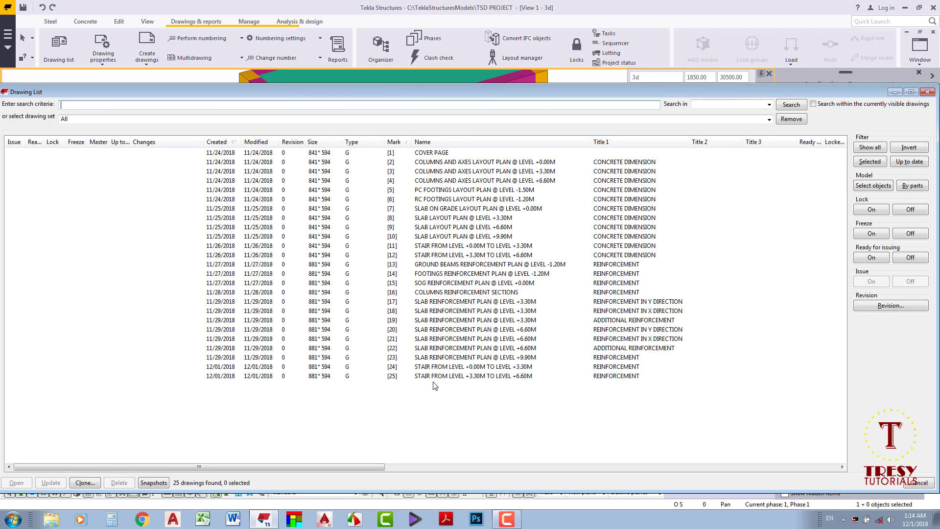
pyautogui.doubleClick(440, 376)
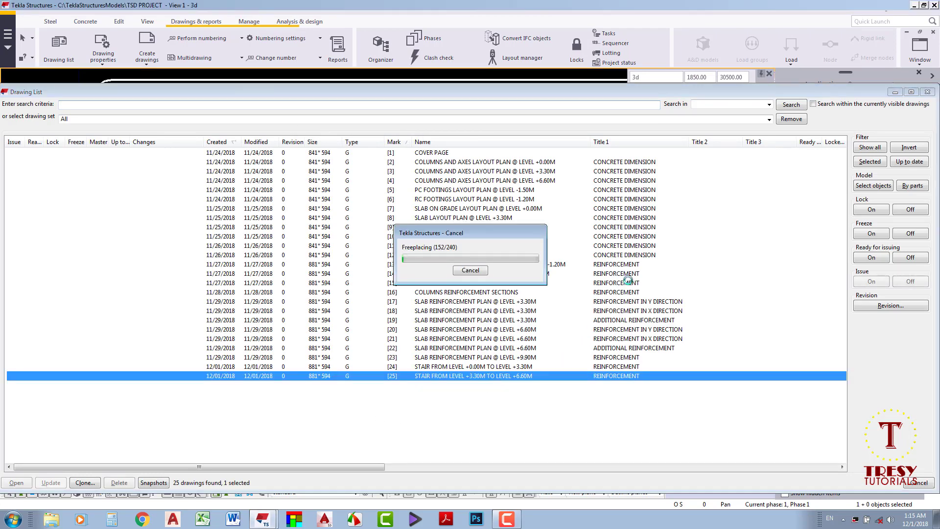
# Look at the change-symbol removal options without applying any.
pyautogui.scroll(2, 322, 313)
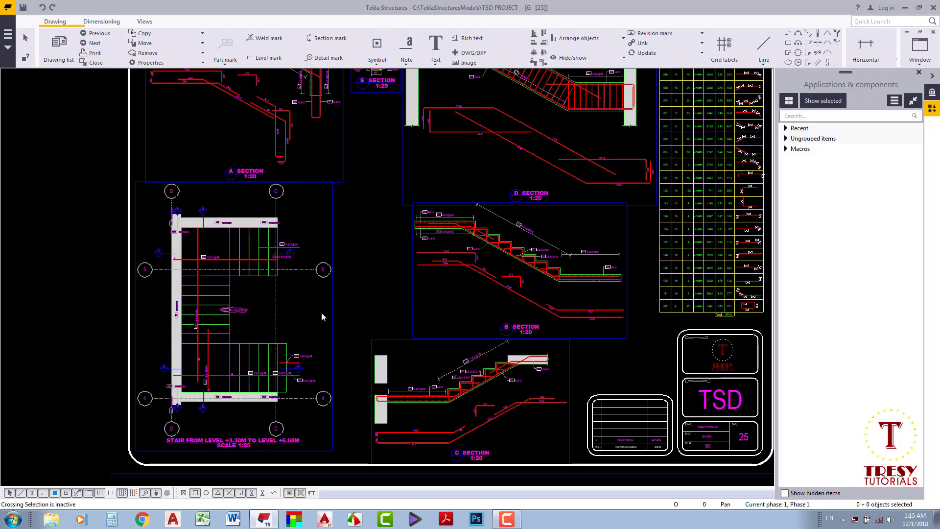
pyautogui.scroll(1, 321, 313)
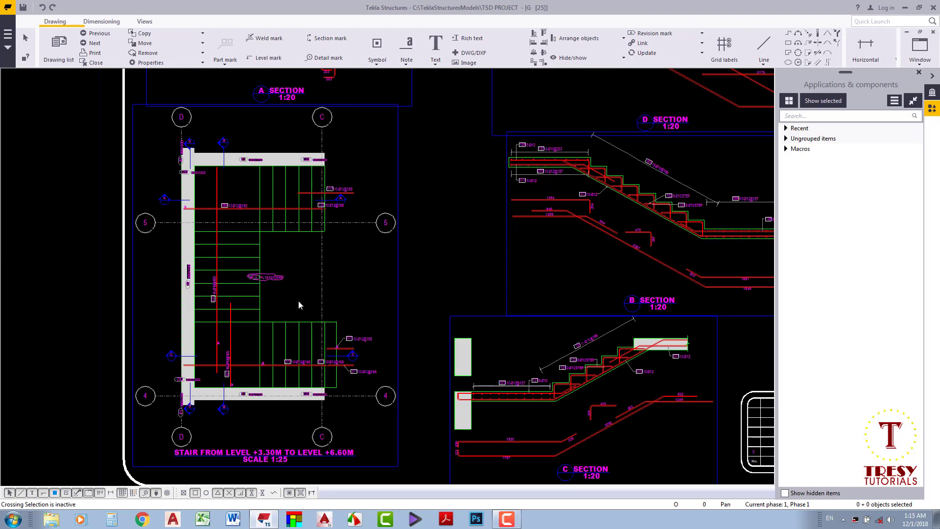
pyautogui.click(148, 53)
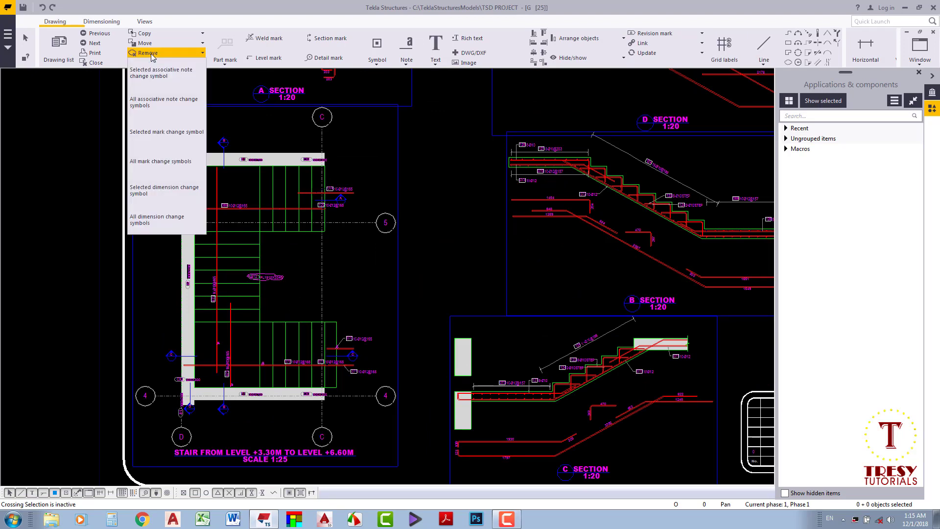
pyautogui.click(251, 195)
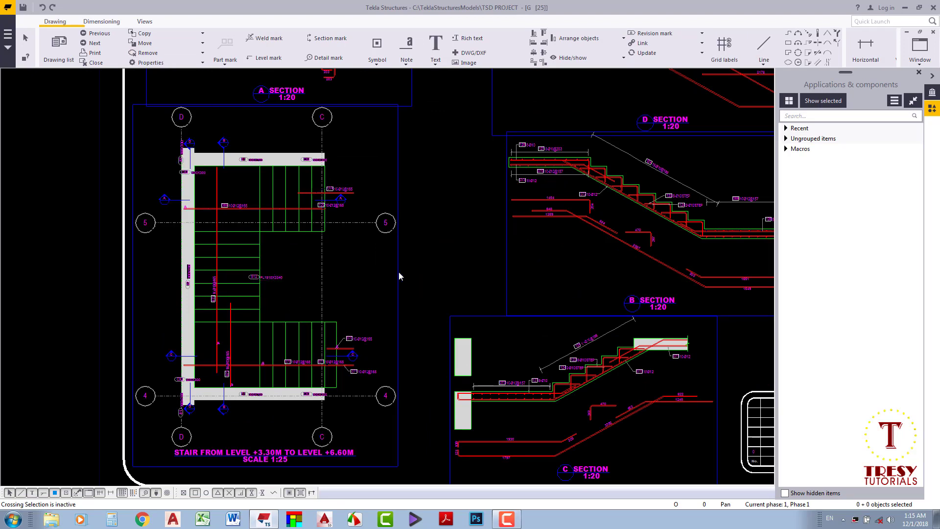
# Remove Part position and Profile from the stair plan's main-part marks.
pyautogui.click(399, 276)
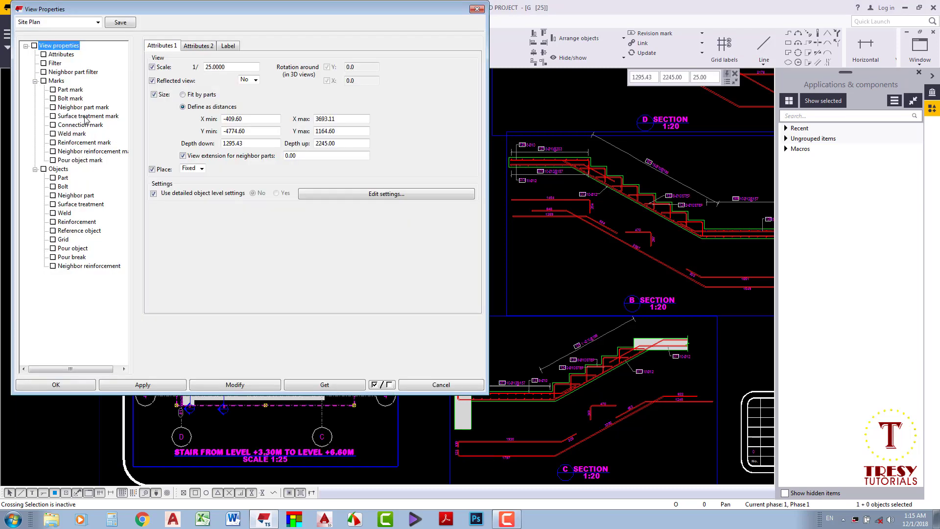
pyautogui.click(74, 91)
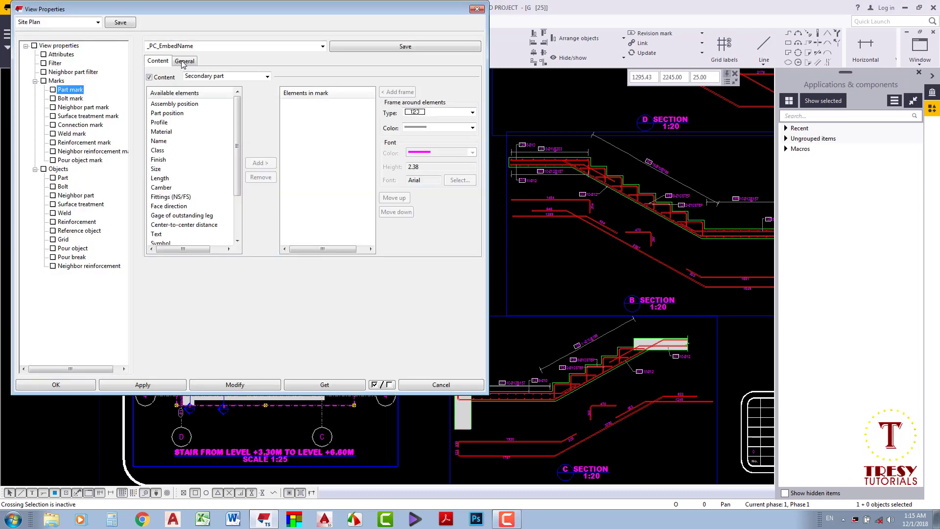
pyautogui.click(226, 77)
pyautogui.click(210, 84)
pyautogui.click(296, 109)
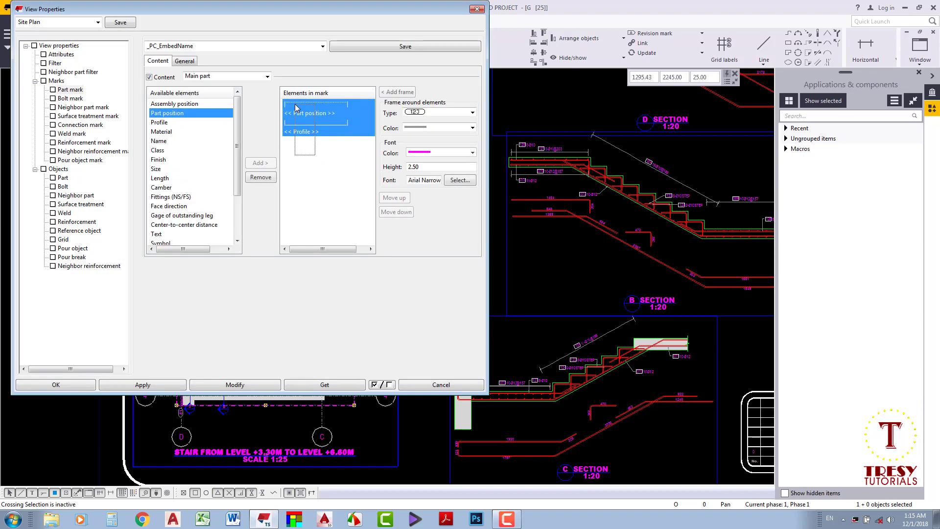
pyautogui.click(261, 177)
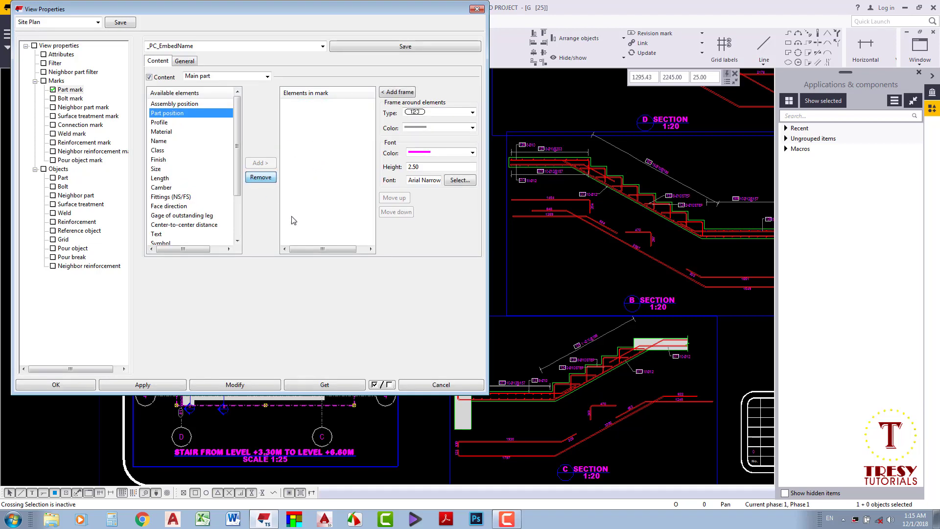
pyautogui.click(249, 384)
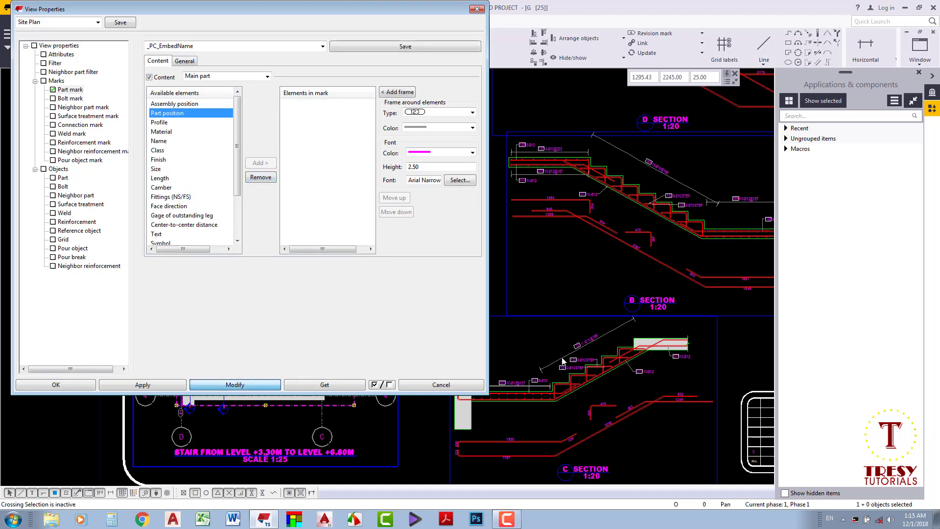
pyautogui.click(448, 384)
# Open section A's view properties.
pyautogui.scroll(3, 330, 295)
pyautogui.scroll(3, 420, 225)
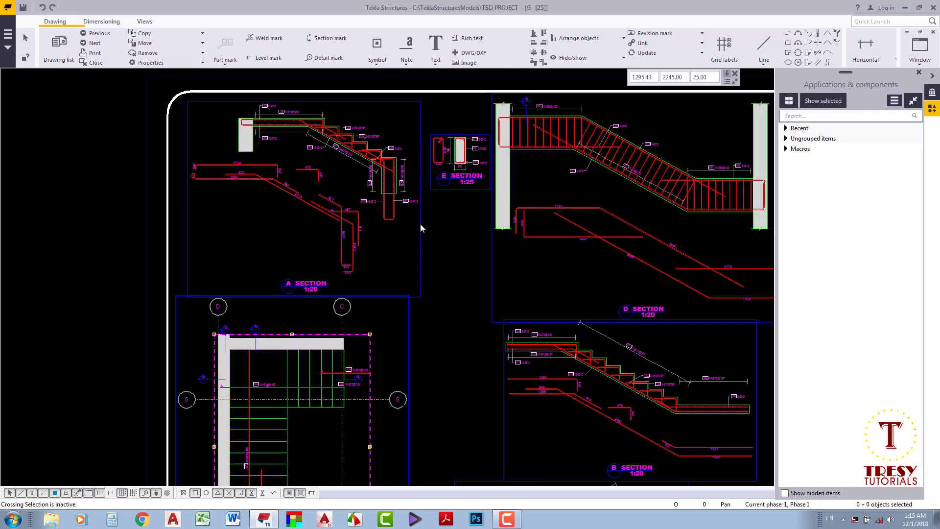
pyautogui.scroll(3, 420, 240)
pyautogui.scroll(2, 422, 263)
pyautogui.click(422, 263)
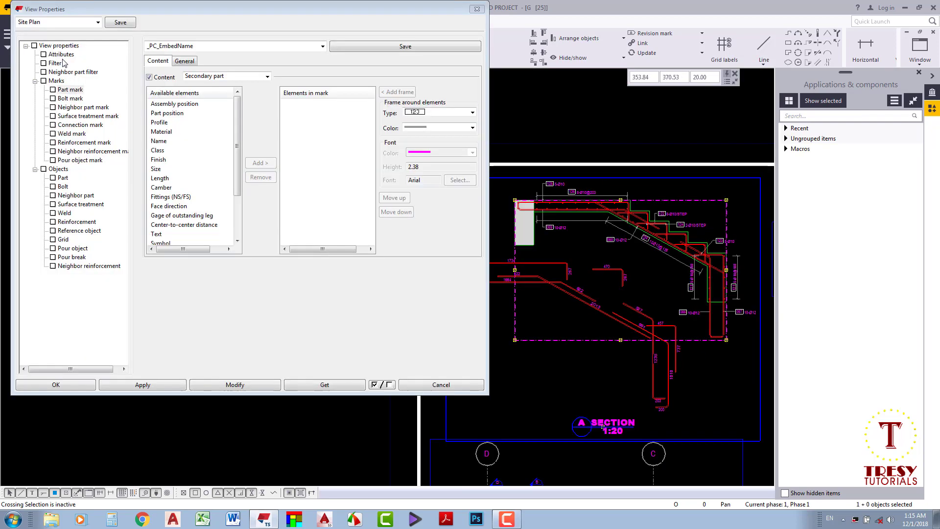
# Set section A's Y max to 4290 (990+3300) and Y min to 2100.
pyautogui.doubleClick(326, 131)
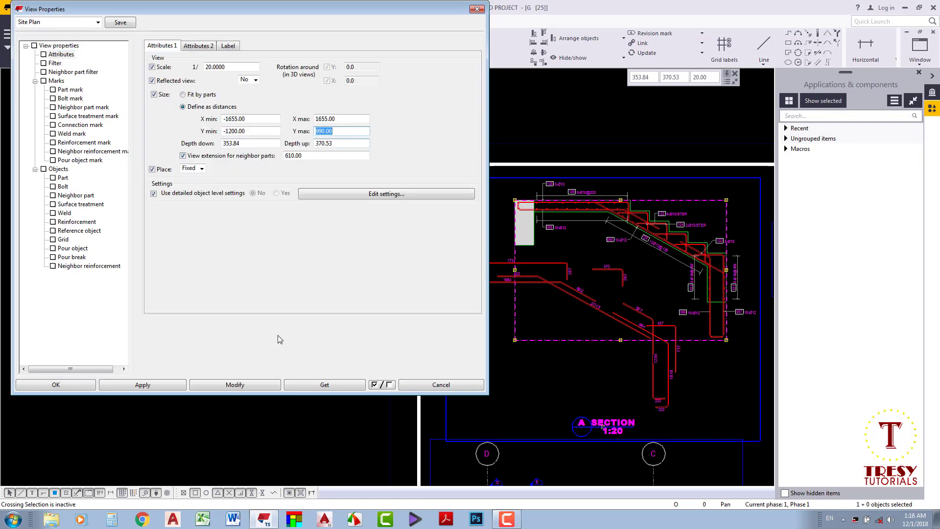
pyautogui.hotkey('alt', 'Tab')
pyautogui.write('99')
pyautogui.press('+')
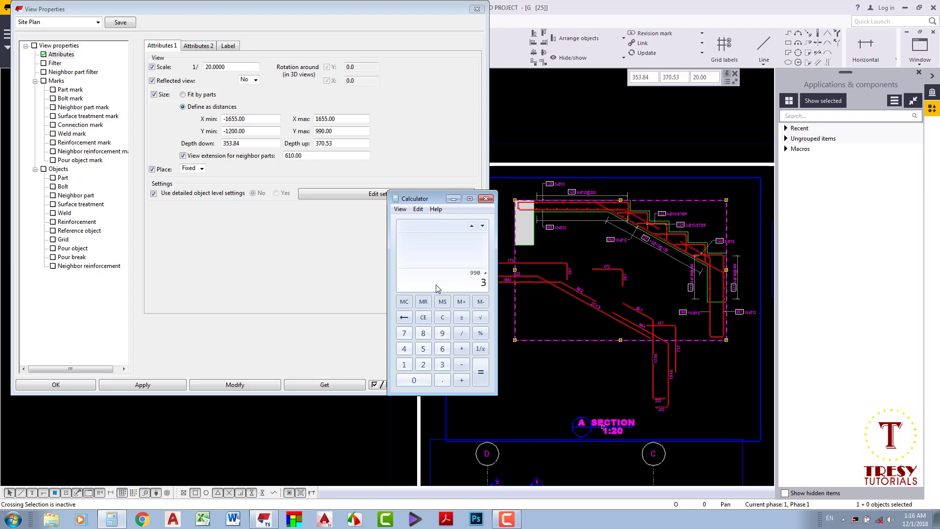
pyautogui.write('3300')
pyautogui.press('Return')
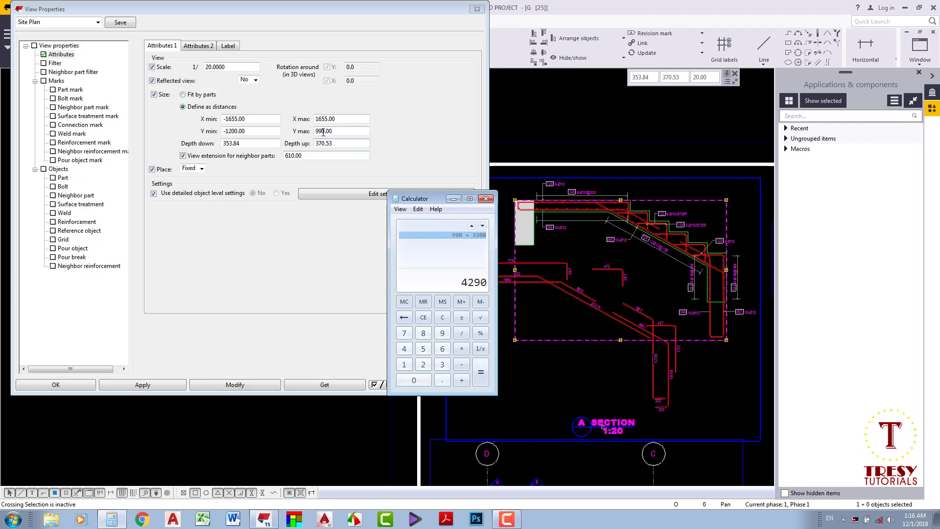
pyautogui.doubleClick(319, 130)
pyautogui.write('4290.')
pyautogui.write('0')
pyautogui.press('Return')
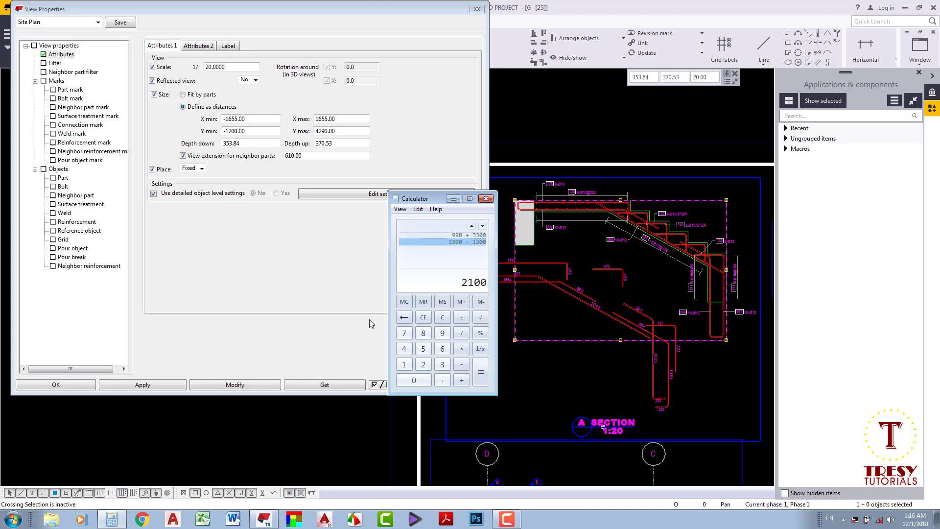
pyautogui.doubleClick(256, 131)
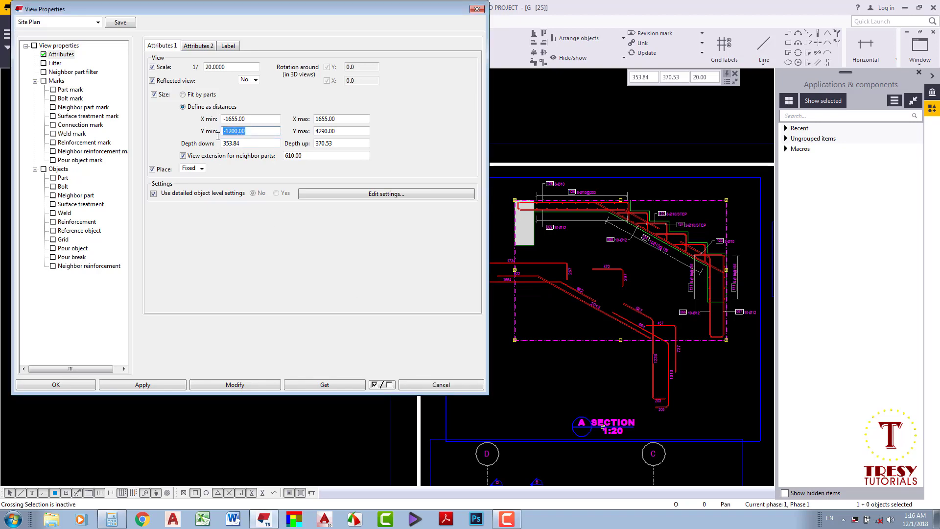
pyautogui.write('2100')
pyautogui.click(235, 384)
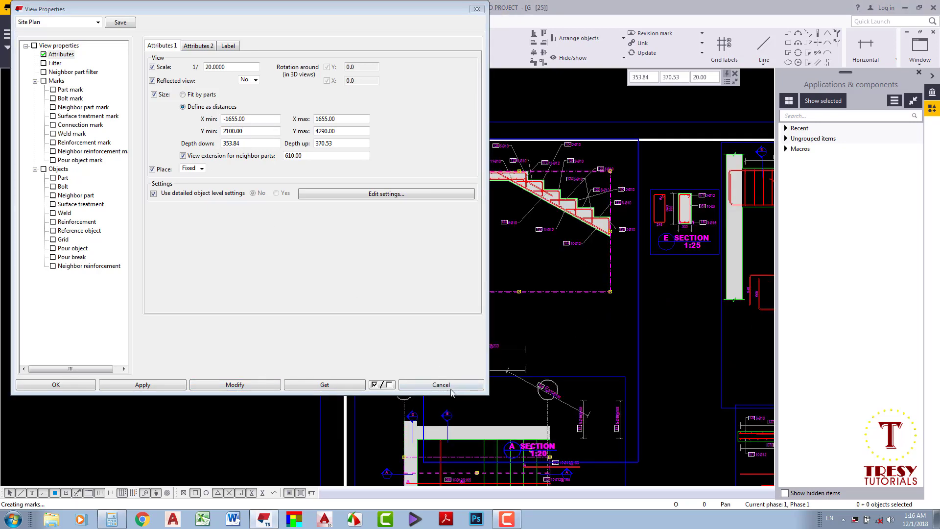
pyautogui.click(441, 384)
# Zoom into sections A and E and open a section D rebar's properties.
pyautogui.scroll(2, 435, 329)
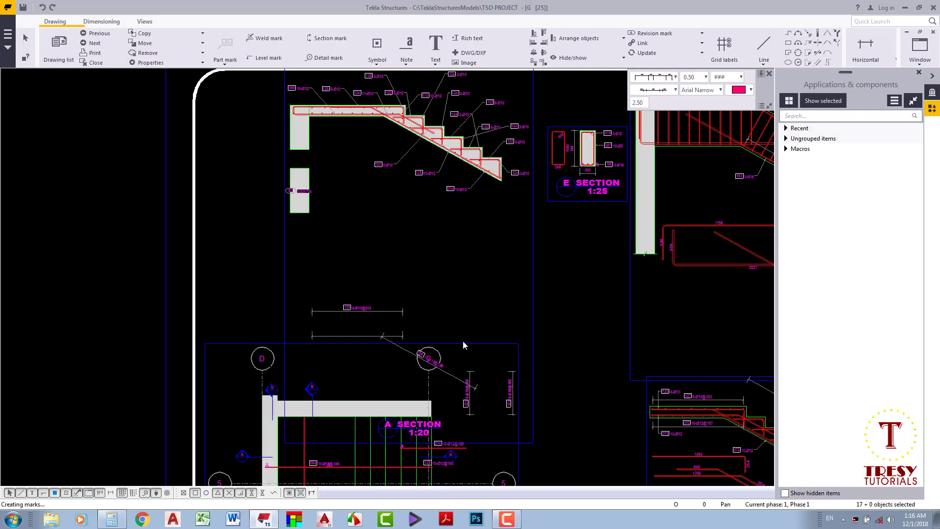
pyautogui.moveTo(401, 336); pyautogui.dragTo(245, 228, button='middle')
pyautogui.scroll(1, 245, 229)
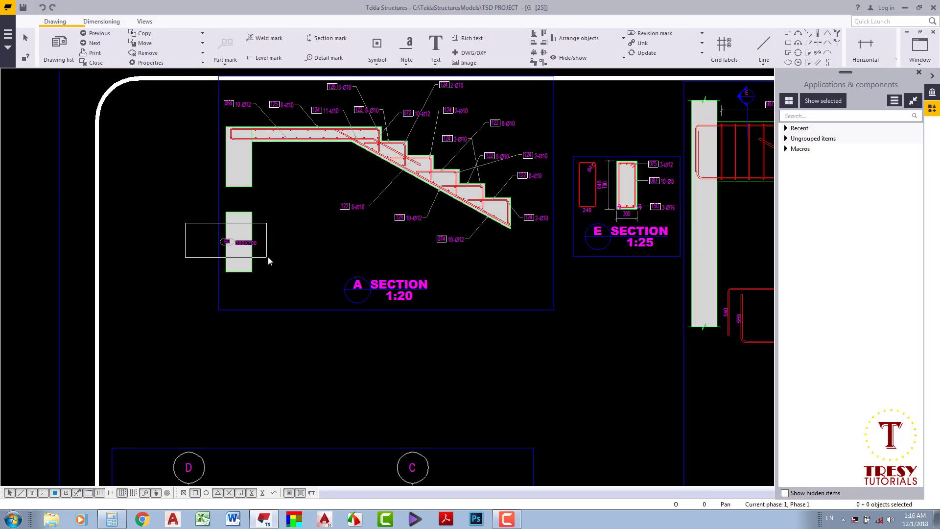
pyautogui.moveTo(298, 249)
pyautogui.mouseDown(button='middle')
pyautogui.moveTo(301, 268)
pyautogui.moveTo(596, 353)
pyautogui.mouseUp(button='middle')
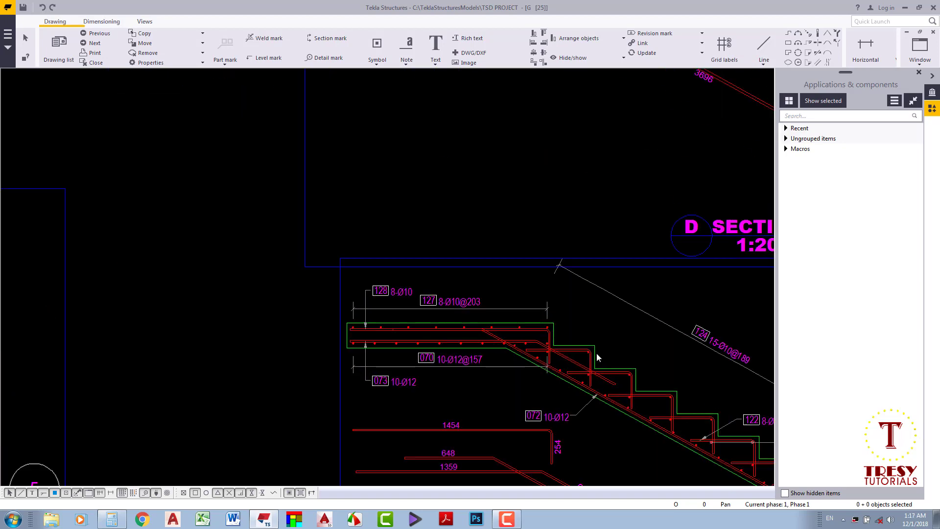
pyautogui.scroll(2, 596, 353)
pyautogui.doubleClick(647, 380)
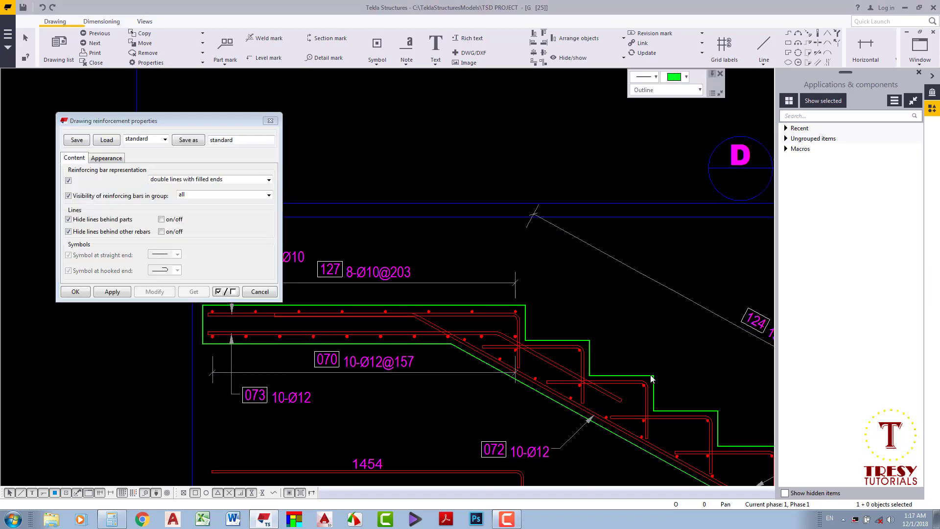
# Remove the grey fill from section A's stair part in its drawing part properties.
pyautogui.scroll(1, 547, 299)
pyautogui.moveTo(478, 253); pyautogui.dragTo(488, 255, button='middle')
pyautogui.scroll(-3, 557, 309)
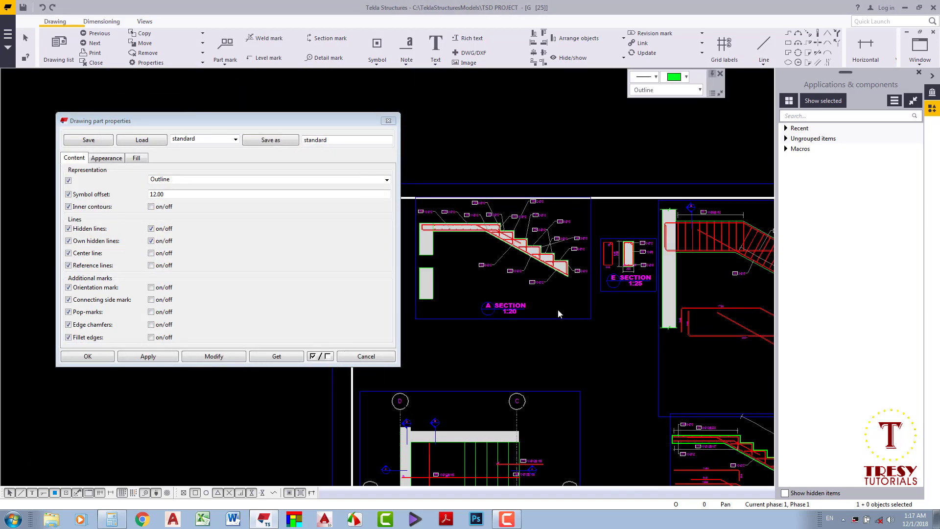
pyautogui.scroll(2, 552, 342)
pyautogui.scroll(1, 542, 215)
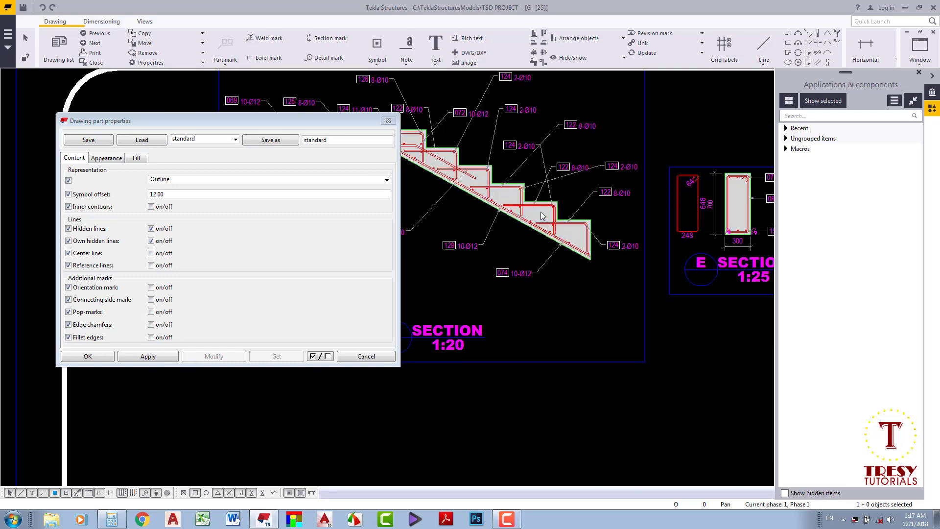
pyautogui.scroll(1, 539, 213)
pyautogui.scroll(1, 500, 256)
pyautogui.click(214, 356)
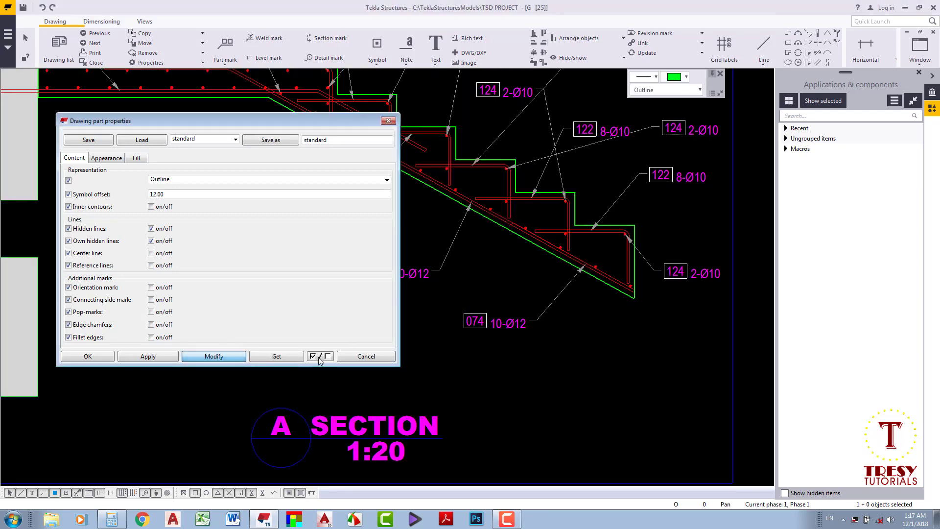
pyautogui.click(260, 292)
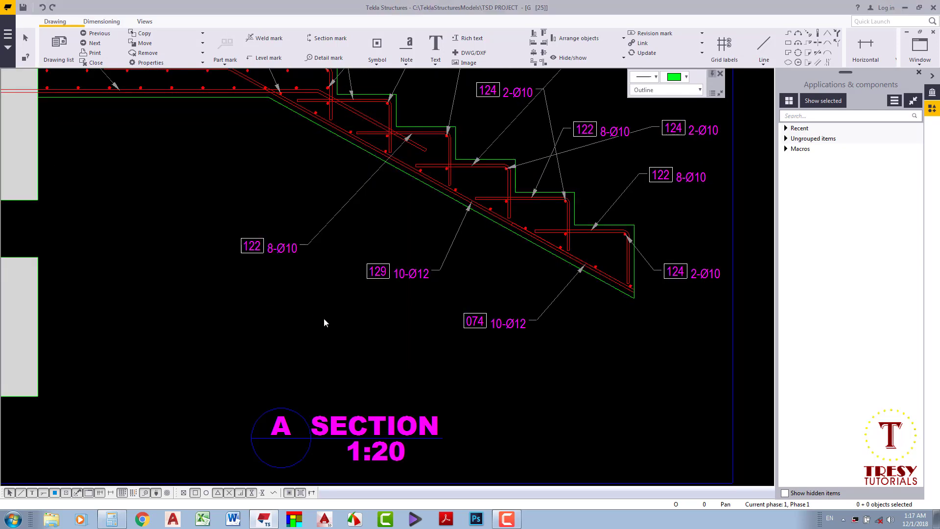
pyautogui.scroll(-5, 324, 318)
pyautogui.scroll(2, 530, 353)
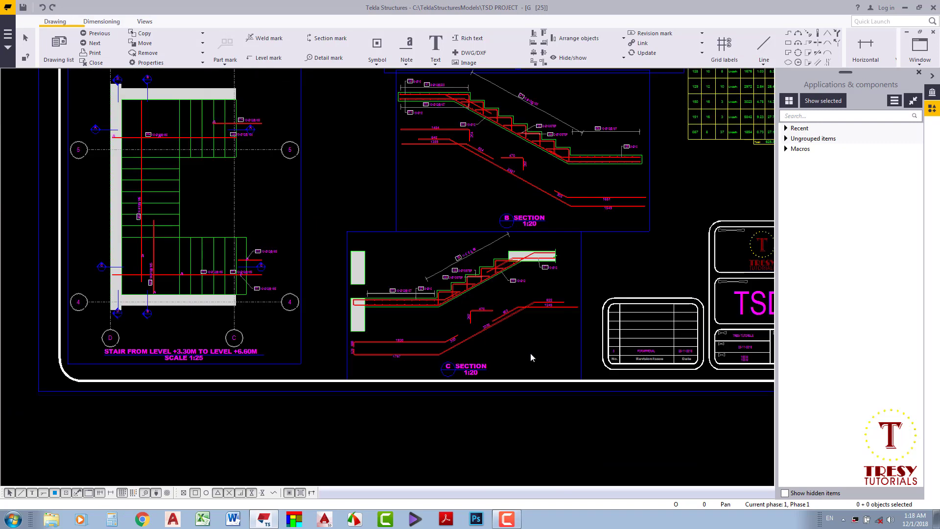
# Set section C's view Y max to 6600.
pyautogui.click(582, 342)
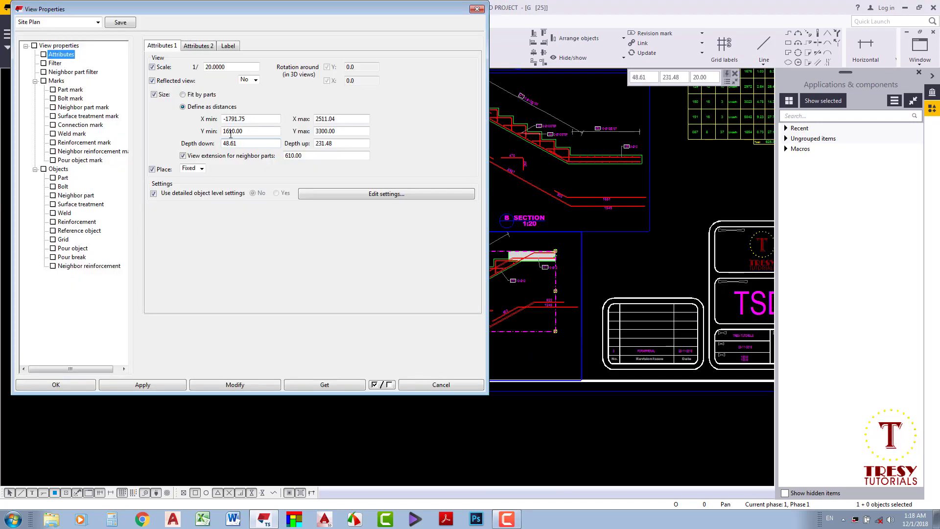
pyautogui.moveTo(230, 132); pyautogui.dragTo(221, 137)
pyautogui.doubleClick(334, 131)
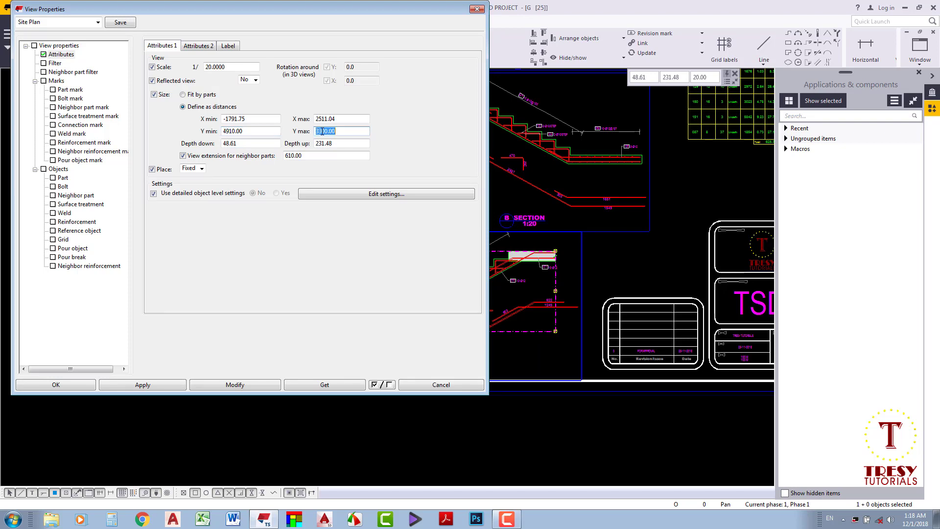
pyautogui.write('66')
pyautogui.click(255, 385)
pyautogui.click(441, 385)
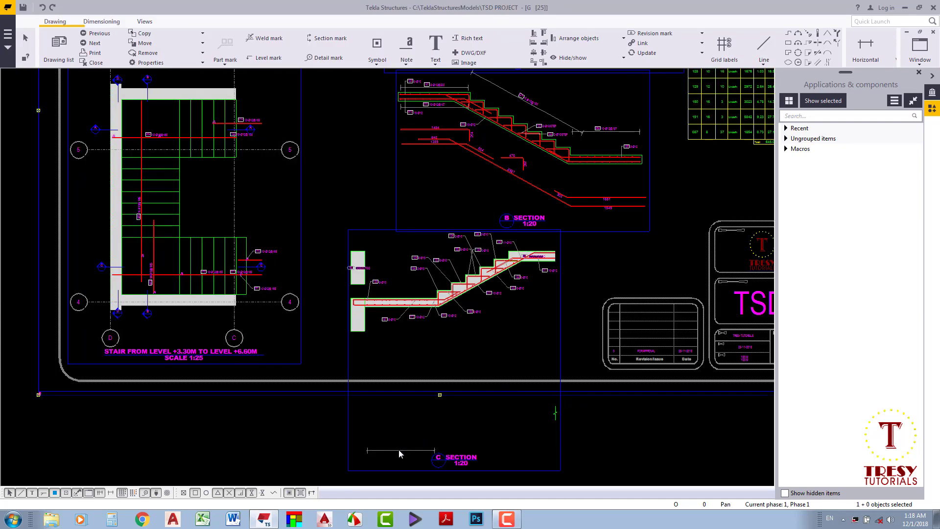
# Move the small stirrup section below section C 3300 upward with a linear move.
pyautogui.moveTo(539, 397); pyautogui.dragTo(576, 430)
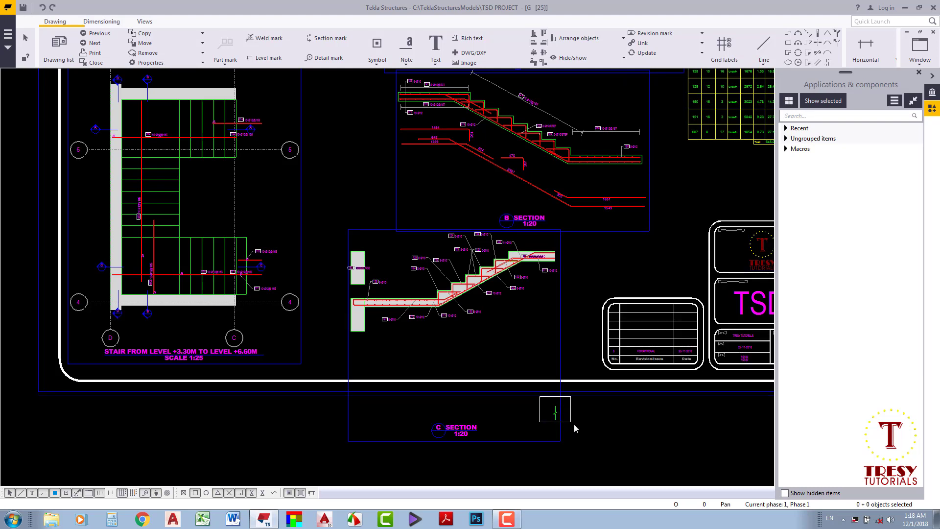
pyautogui.rightClick(520, 415)
pyautogui.moveTo(543, 301)
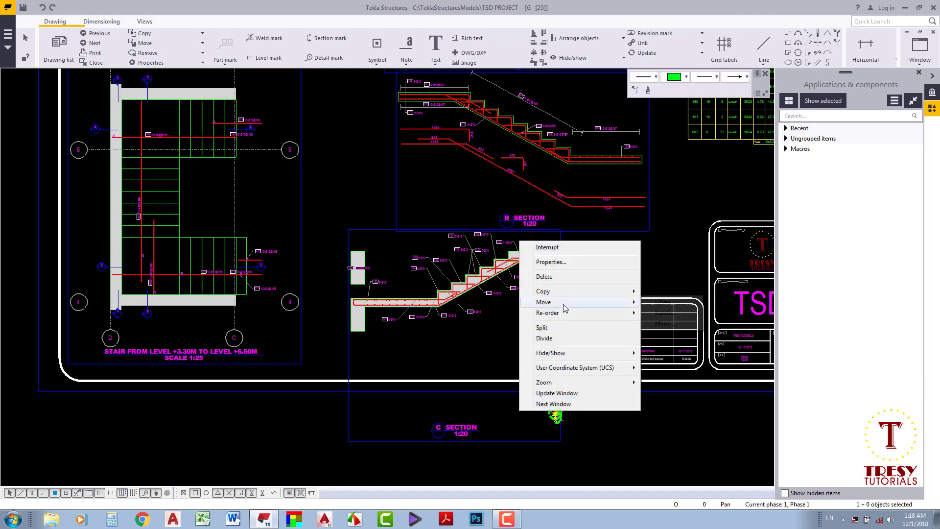
pyautogui.click(662, 302)
pyautogui.scroll(5, 555, 416)
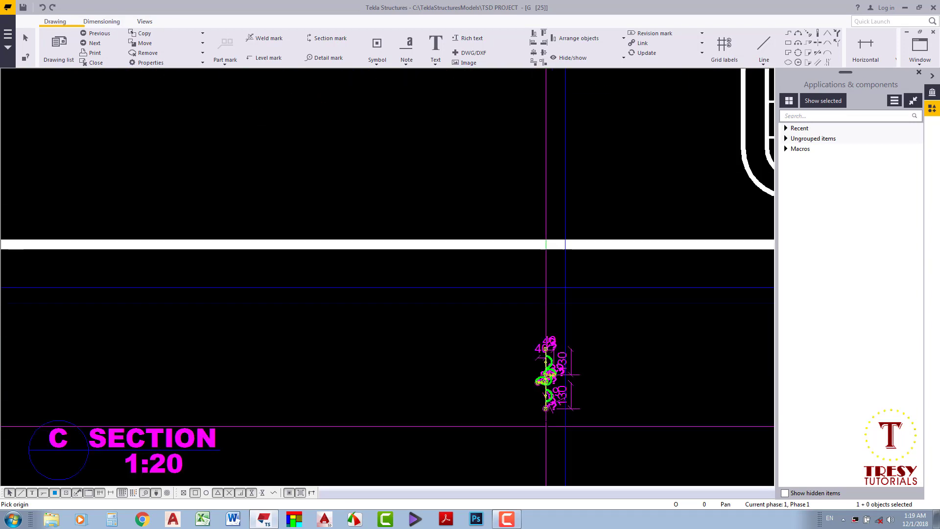
pyautogui.click(546, 407)
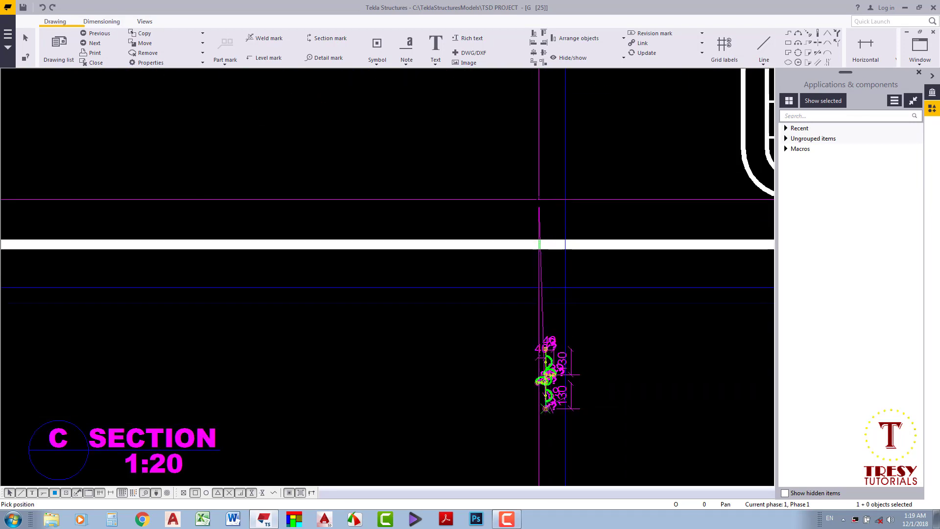
pyautogui.write('3300')
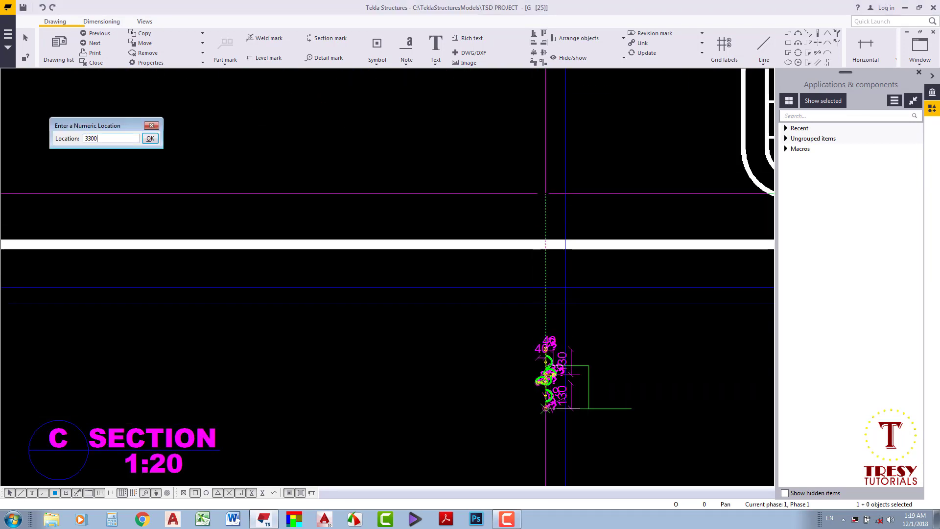
pyautogui.scroll(-3, 386, 277)
pyautogui.press('Return')
pyautogui.moveTo(384, 279); pyautogui.dragTo(480, 315, button='middle')
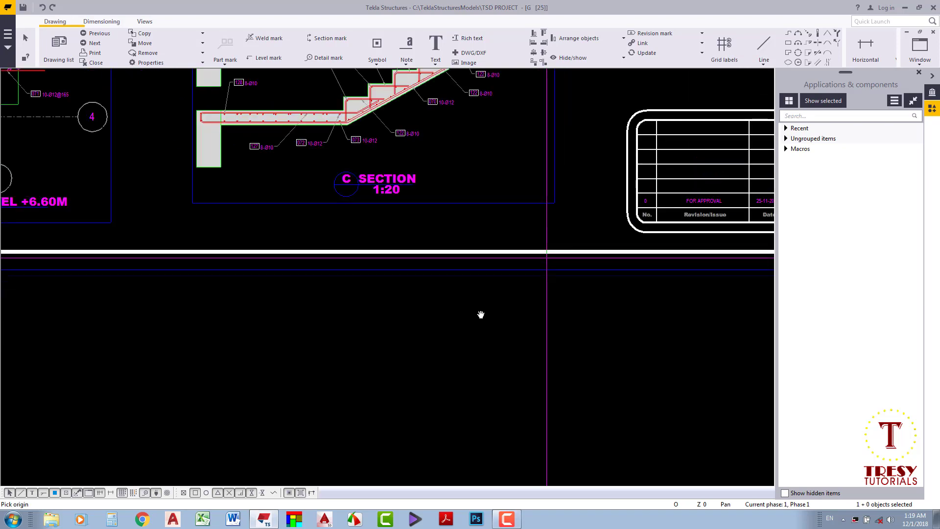
pyautogui.scroll(-3, 481, 315)
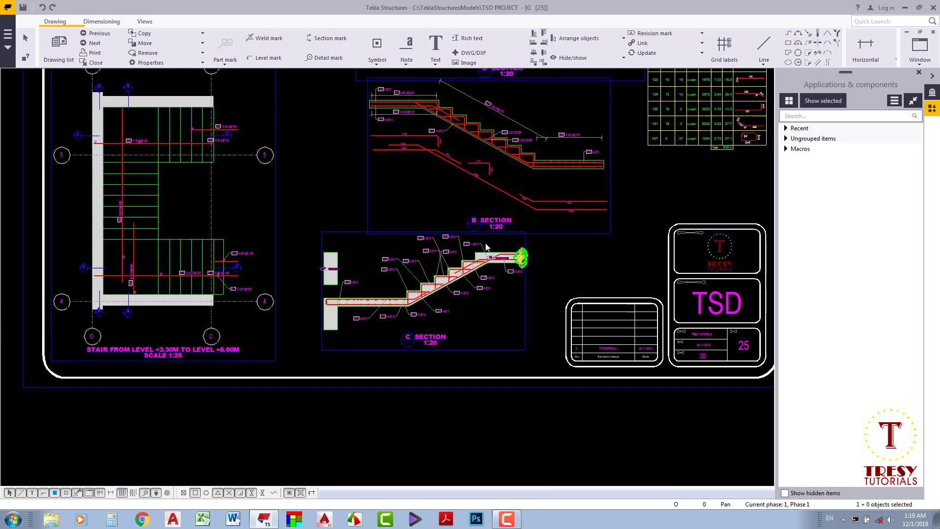
# Edit section B's view properties so Y runs from 4110 to 5610, then check the redrawn sheet.
pyautogui.doubleClick(367, 181)
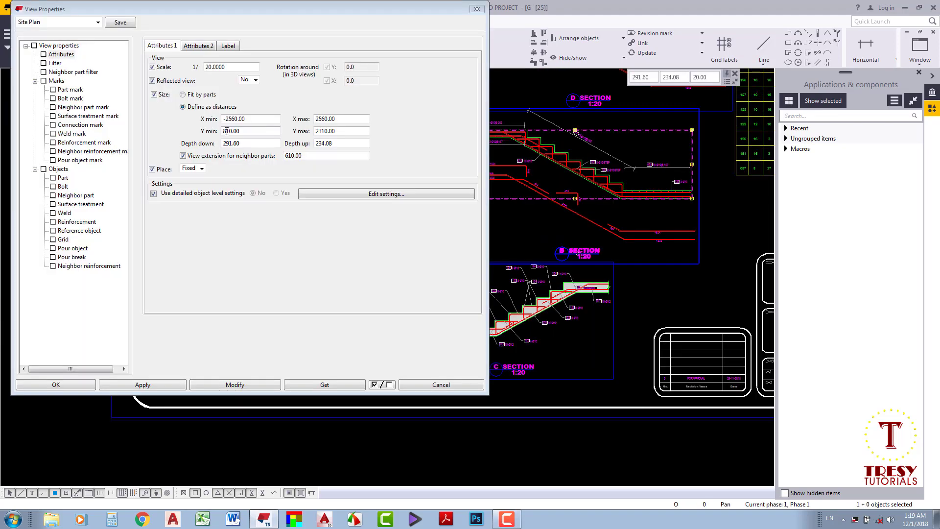
pyautogui.moveTo(227, 132); pyautogui.dragTo(221, 135)
pyautogui.moveTo(322, 132); pyautogui.dragTo(316, 135)
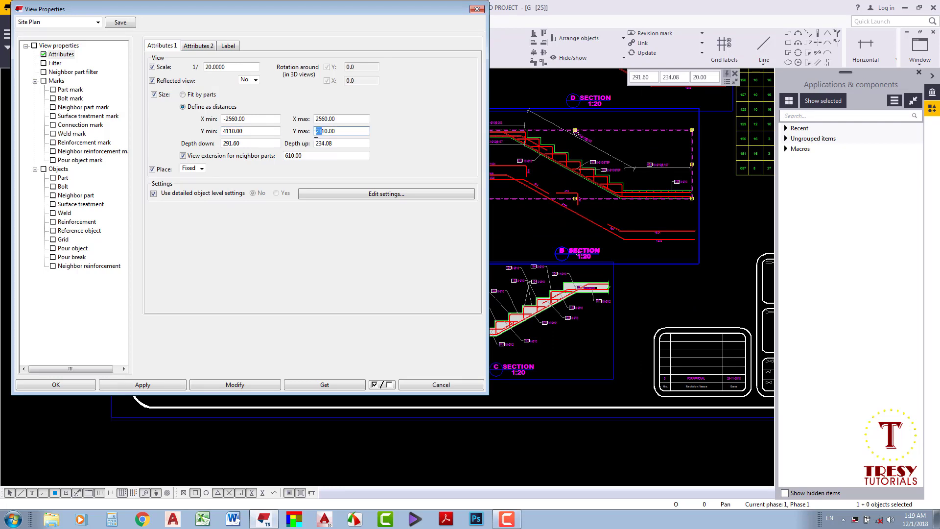
pyautogui.write('56')
pyautogui.click(256, 389)
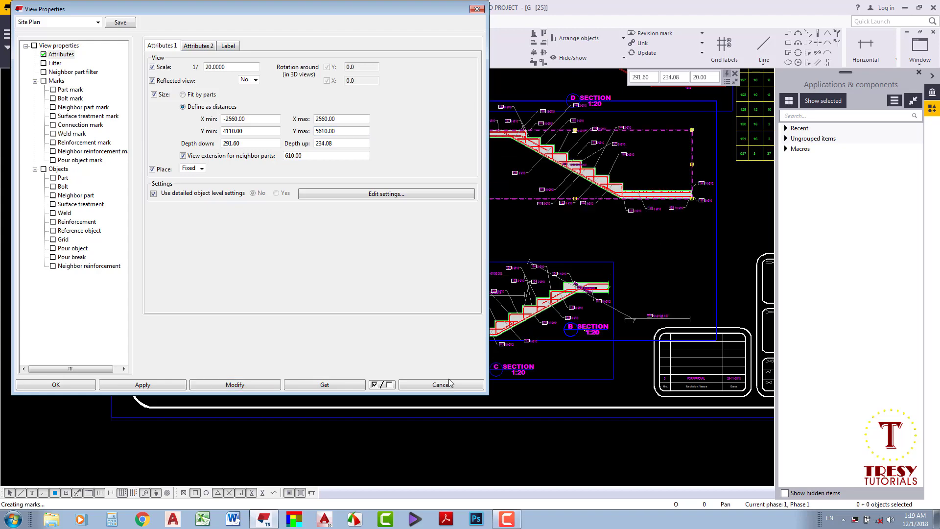
pyautogui.click(640, 304)
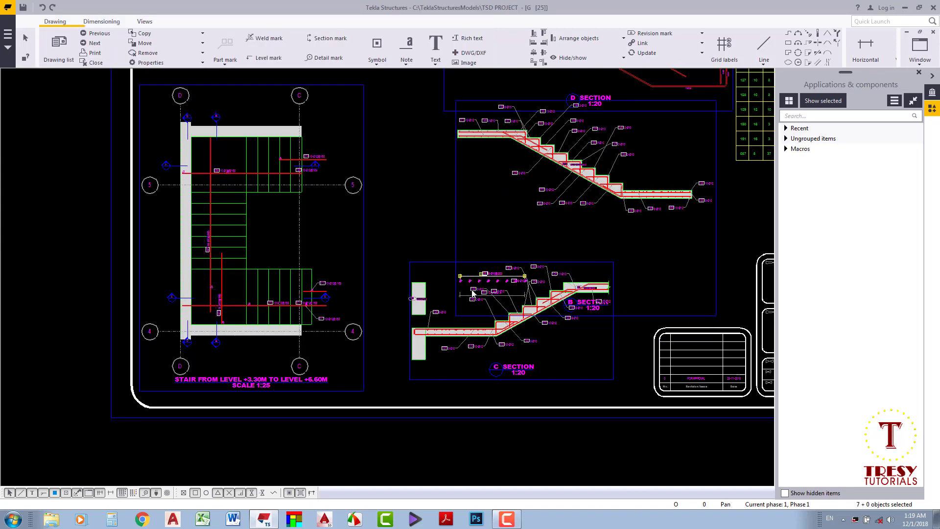
pyautogui.moveTo(523, 243); pyautogui.dragTo(513, 203, button='middle')
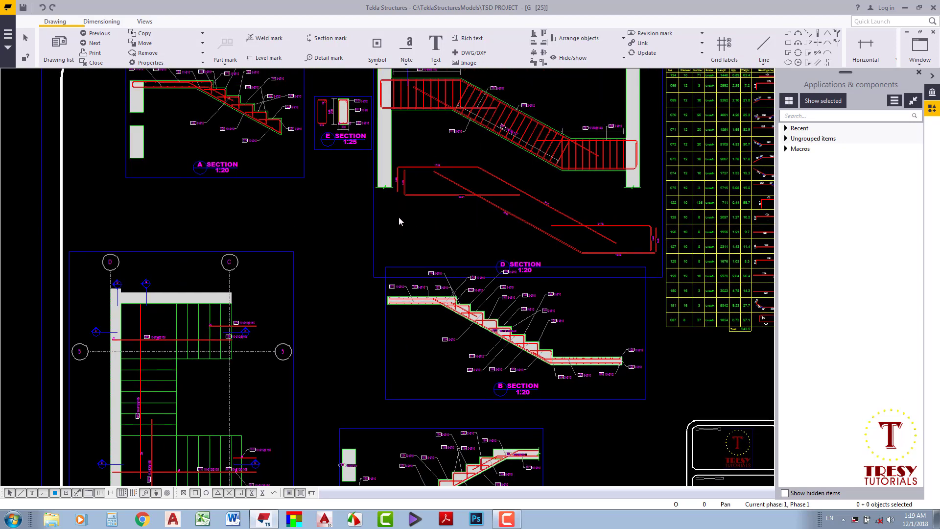
# Shift the elevation view's Y min by 3300, from -72.55 to 3227.45.
pyautogui.doubleClick(374, 219)
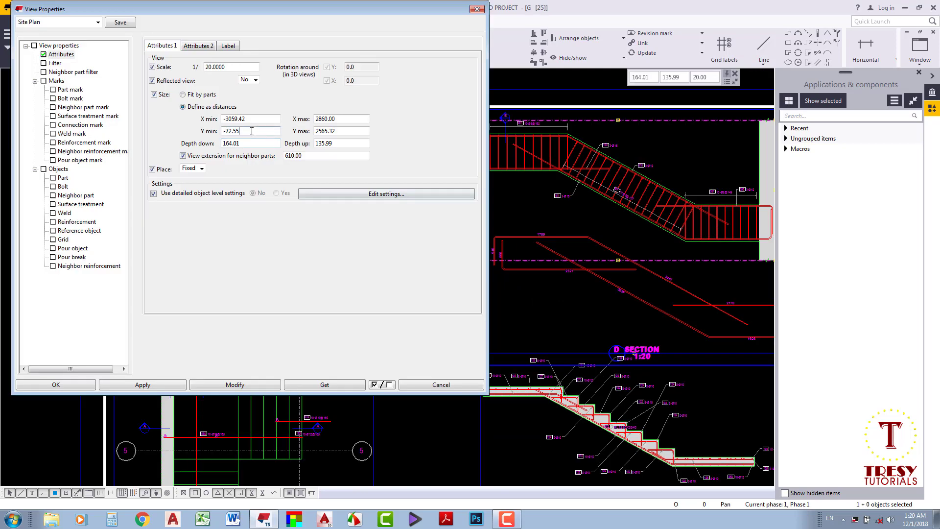
pyautogui.doubleClick(251, 131)
pyautogui.rightClick(234, 132)
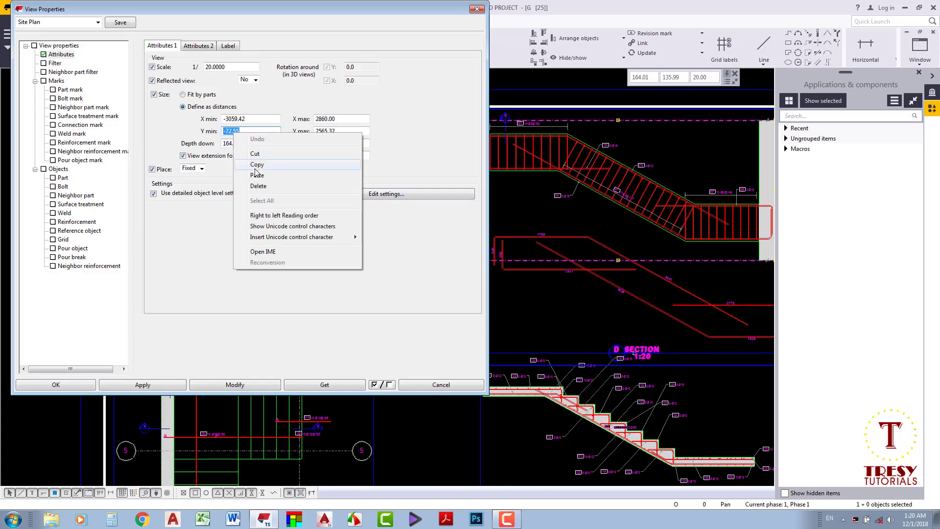
pyautogui.click(257, 166)
pyautogui.click(114, 519)
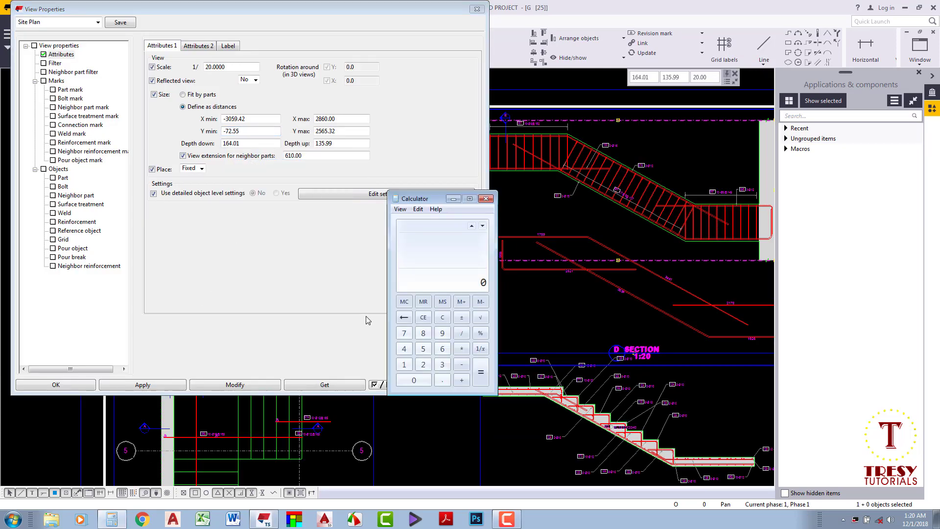
pyautogui.rightClick(445, 283)
pyautogui.click(456, 302)
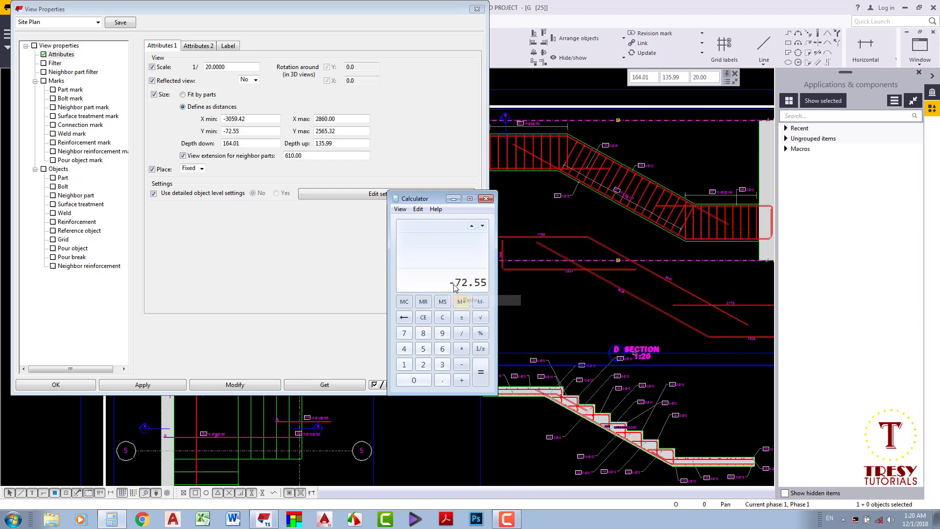
pyautogui.write('3')
pyautogui.write('0')
pyautogui.press('Return')
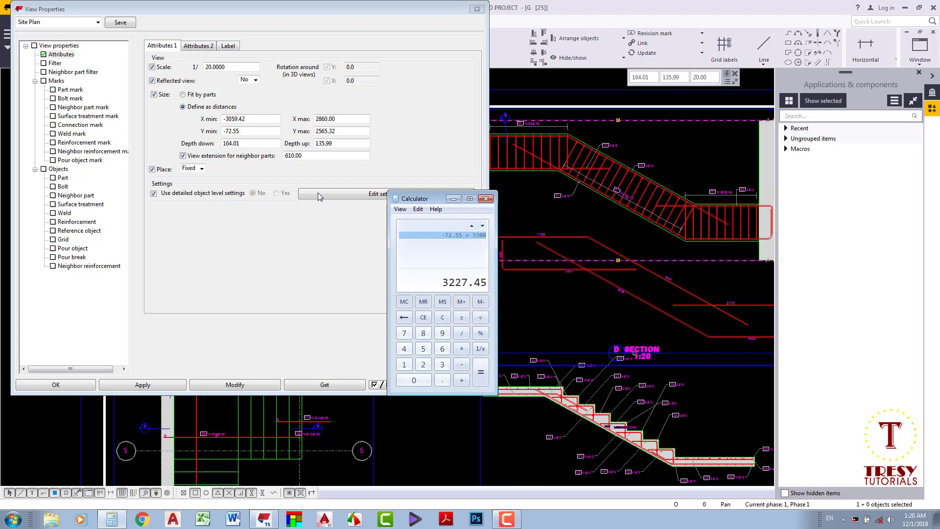
pyautogui.doubleClick(230, 130)
pyautogui.rightClick(235, 131)
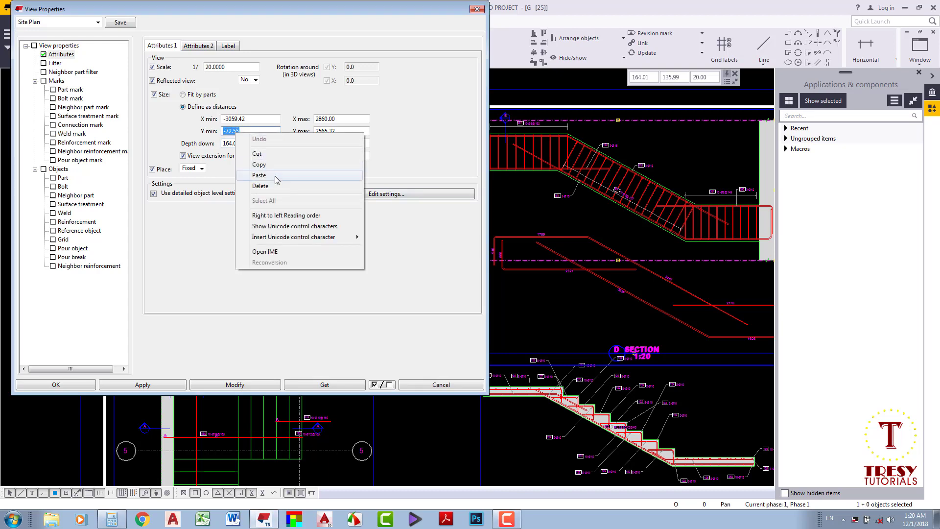
pyautogui.click(274, 176)
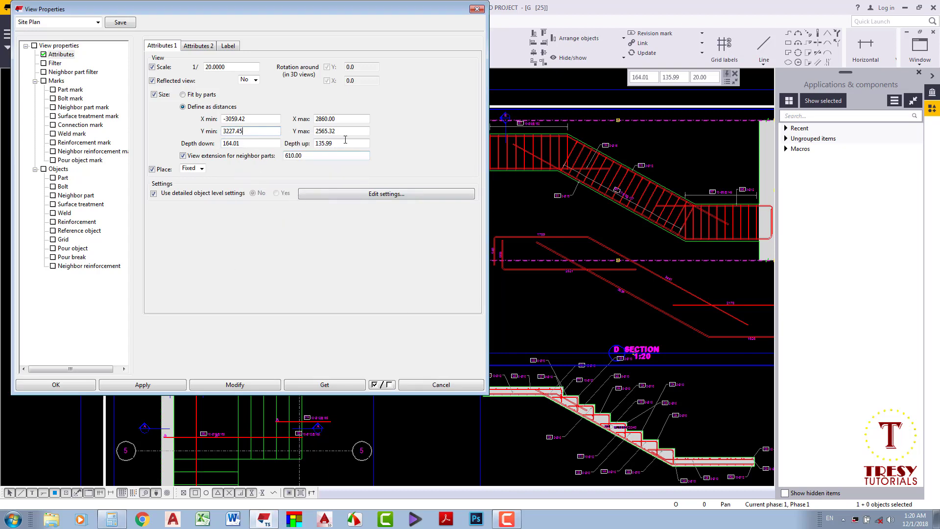
# Set Y max to 5865.32 (2565.32 + 3300) and apply the new view extents.
pyautogui.doubleClick(316, 131)
pyautogui.rightClick(328, 131)
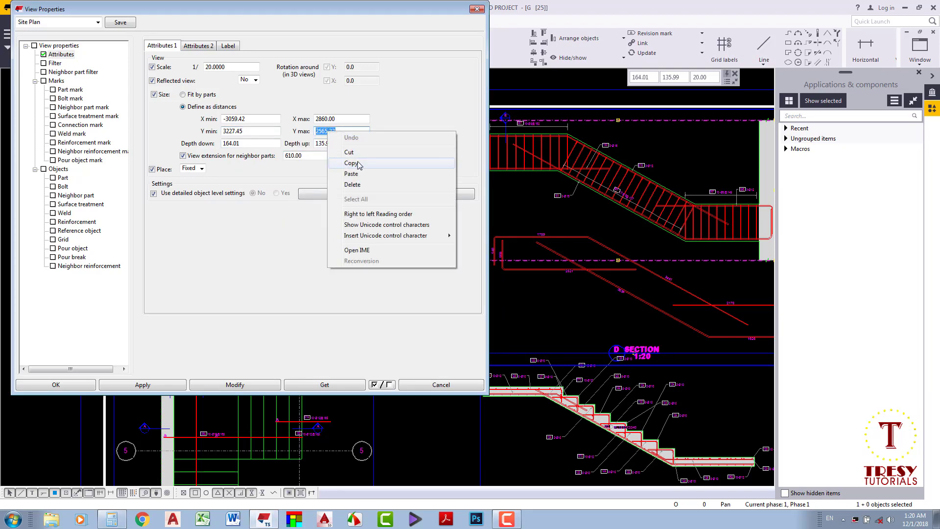
pyautogui.click(360, 160)
pyautogui.click(117, 521)
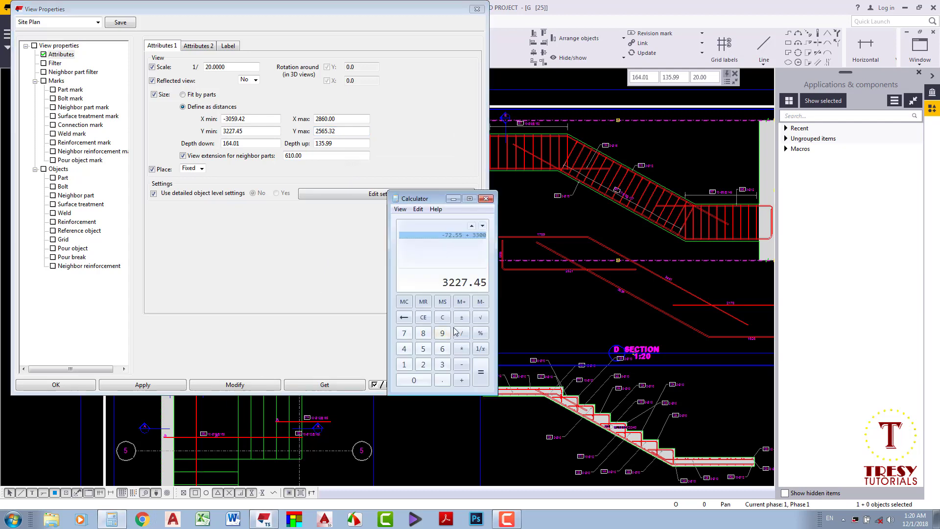
pyautogui.rightClick(472, 284)
pyautogui.click(485, 293)
pyautogui.write('+ 330')
pyautogui.press('Return')
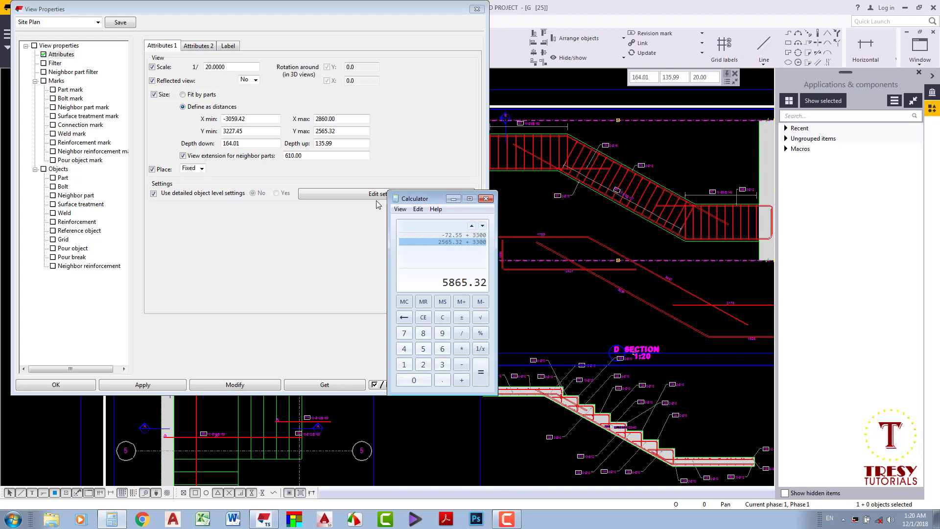
pyautogui.doubleClick(345, 131)
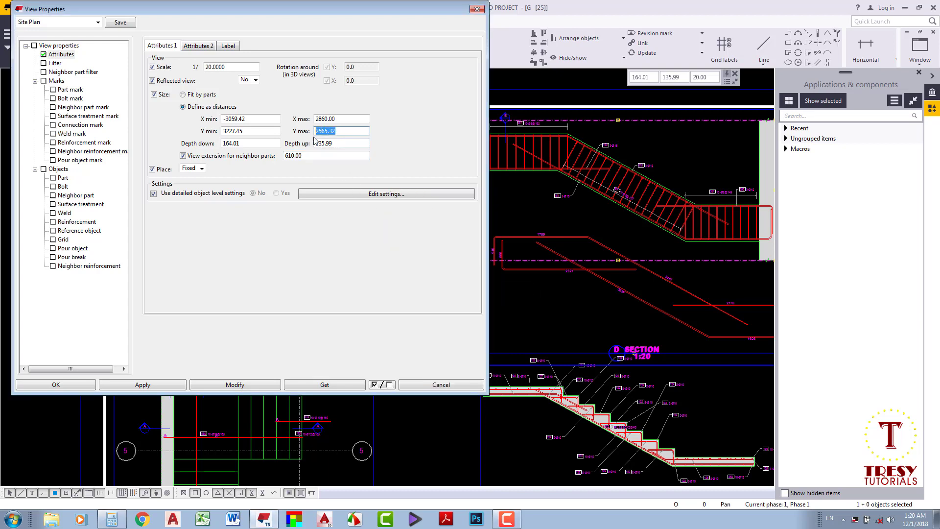
pyautogui.rightClick(333, 132)
pyautogui.click(343, 167)
pyautogui.click(235, 385)
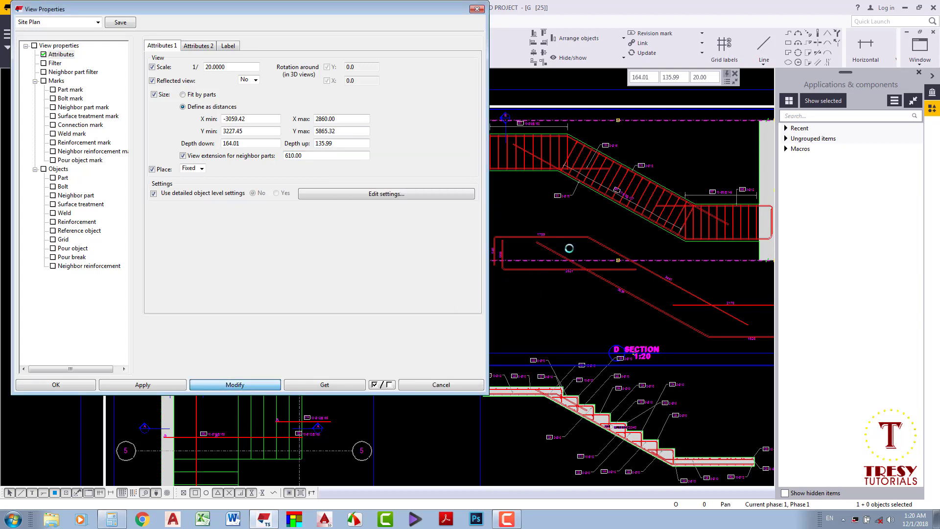
pyautogui.click(440, 385)
# Select the green section symbols on the sheet.
pyautogui.scroll(-2, 536, 309)
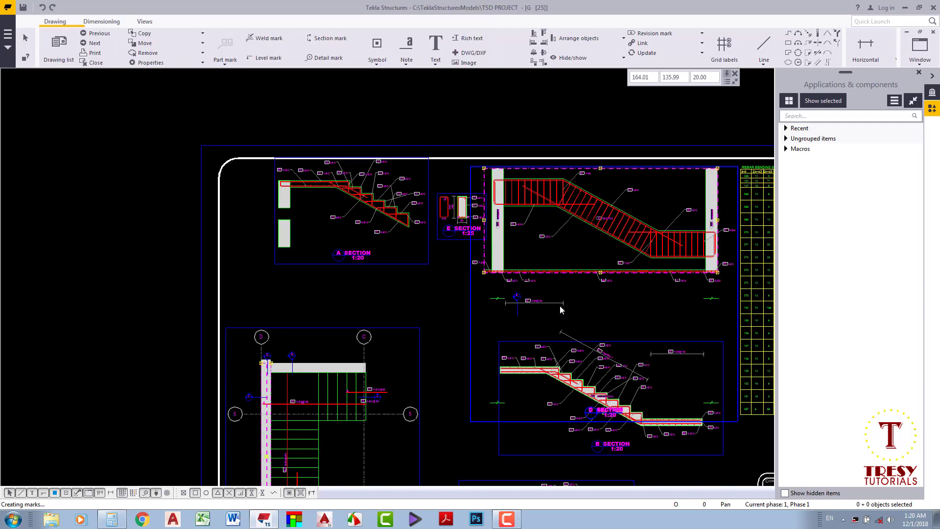
pyautogui.moveTo(559, 305); pyautogui.dragTo(460, 292, button='middle')
pyautogui.scroll(2, 461, 292)
pyautogui.moveTo(432, 273); pyautogui.dragTo(416, 426)
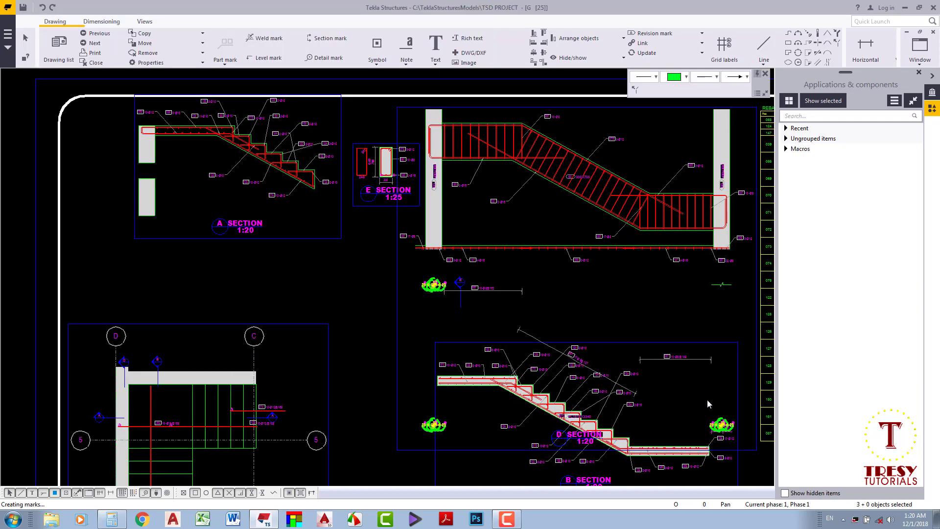
pyautogui.scroll(-2, 707, 401)
pyautogui.keyDown('shift'); pyautogui.click(697, 292); pyautogui.keyUp('shift')
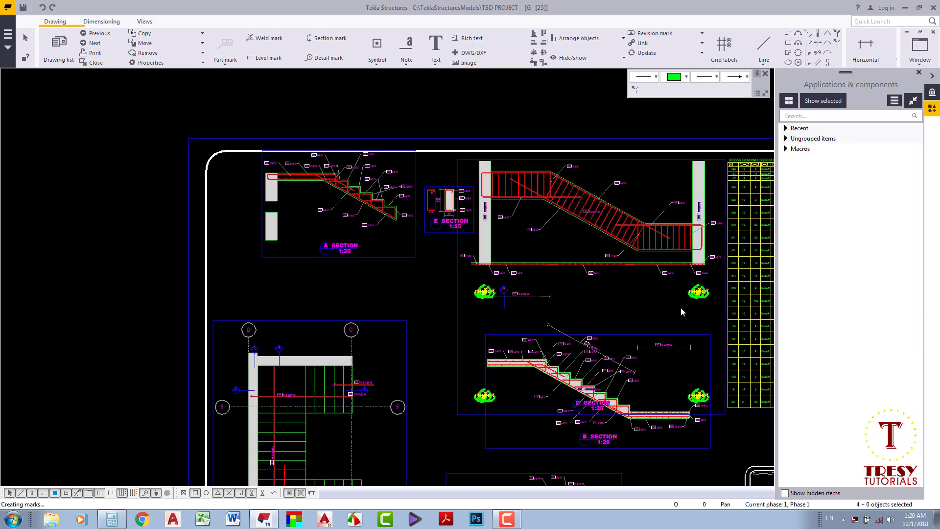
pyautogui.rightClick(637, 301)
pyautogui.moveTo(701, 345)
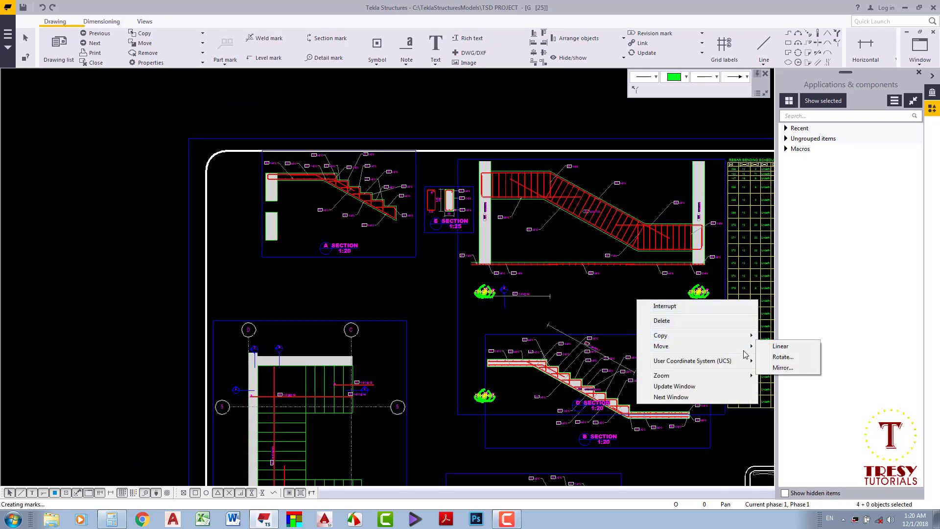
# Move the selected section symbols 3300 in a straight line.
pyautogui.click(781, 346)
pyautogui.scroll(3, 676, 392)
pyautogui.scroll(3, 651, 318)
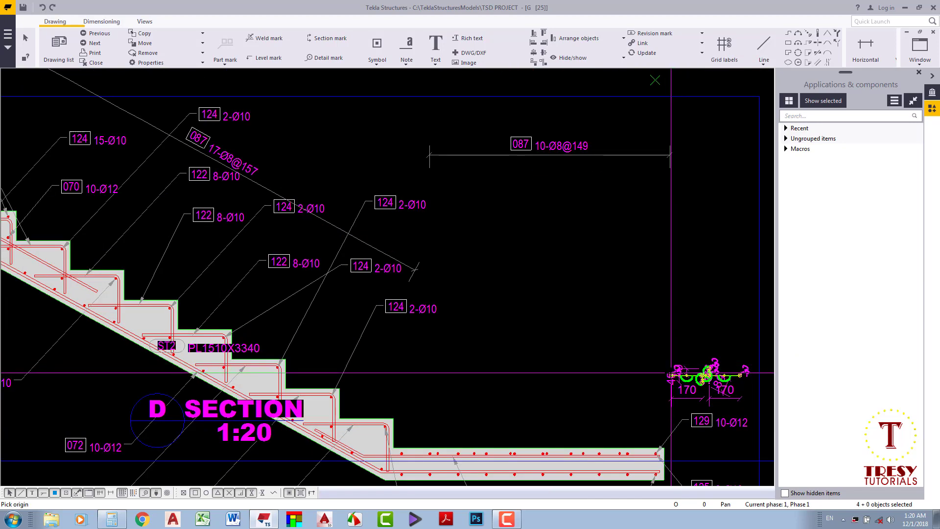
pyautogui.scroll(3, 621, 211)
pyautogui.click(621, 185)
pyautogui.write('3300')
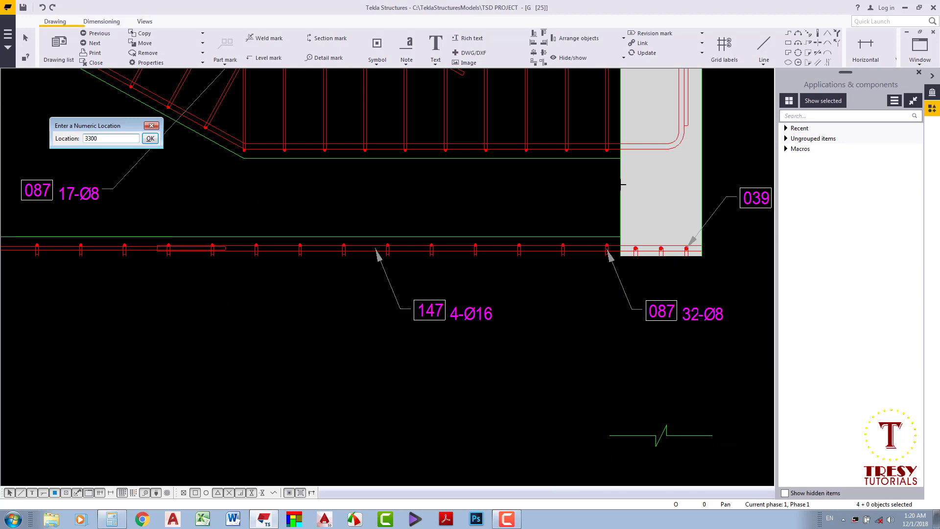
pyautogui.press('Return')
# Undo the 10-Ø8@162 spacing dimension and clear the selection.
pyautogui.scroll(-5, 508, 288)
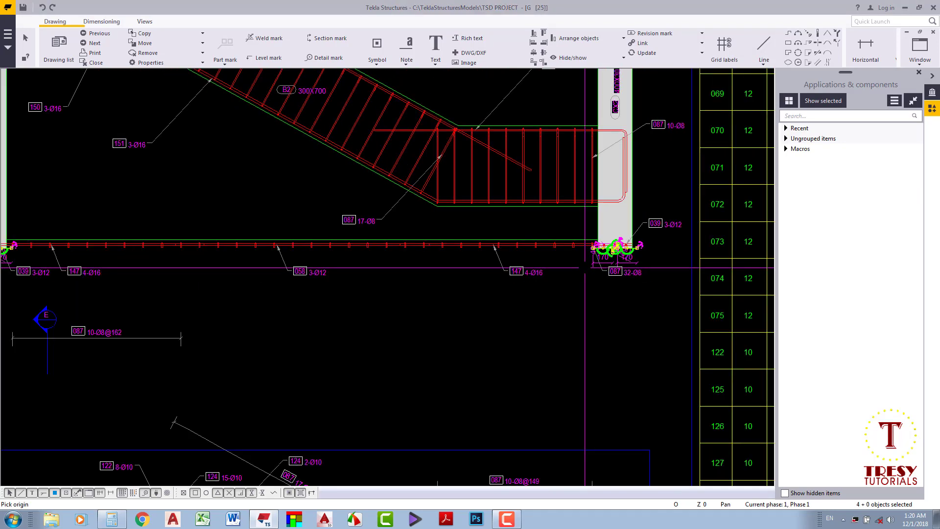
pyautogui.scroll(-2, 508, 287)
pyautogui.moveTo(477, 274); pyautogui.dragTo(350, 266, button='middle')
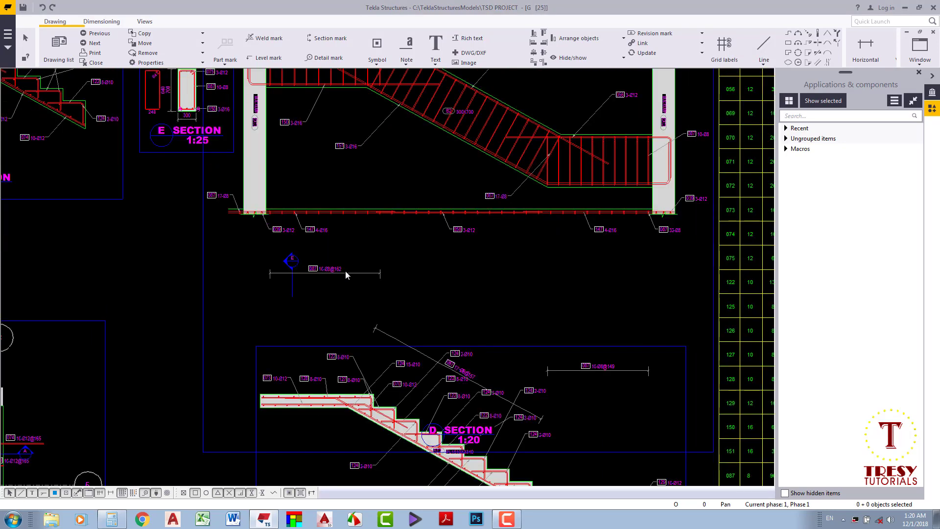
pyautogui.click(345, 273)
pyautogui.hotkey('ctrl', 'z')
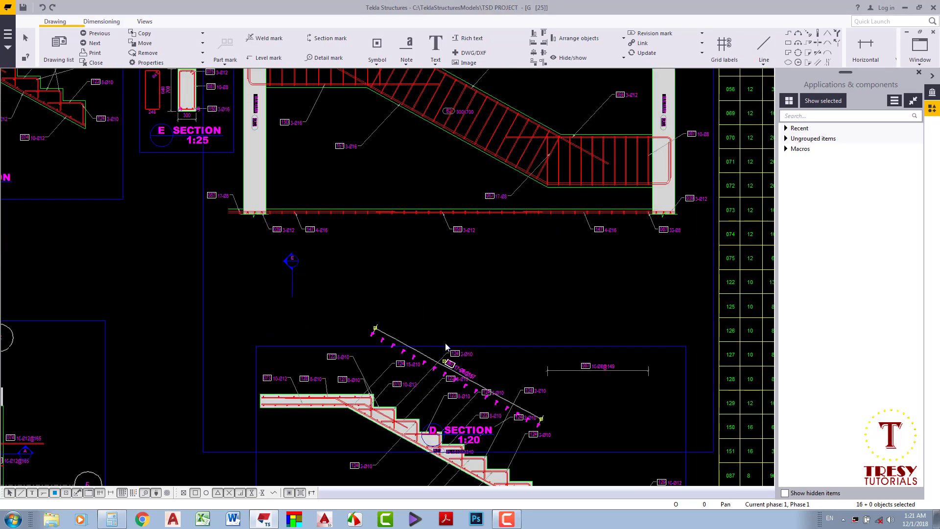
pyautogui.click(583, 376)
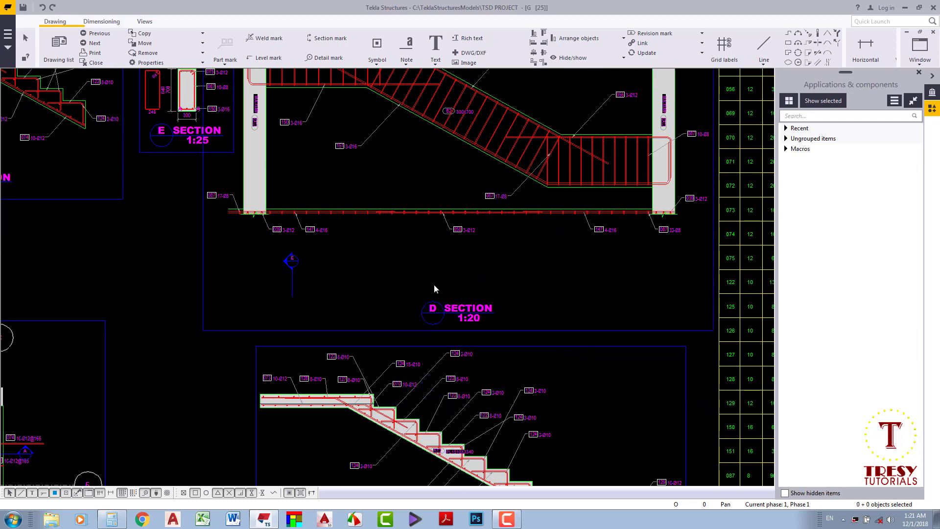
pyautogui.scroll(-2, 434, 284)
# Limit section E's view extents to Y 4910–5610 and apply the change.
pyautogui.scroll(2, 429, 293)
pyautogui.click(350, 307)
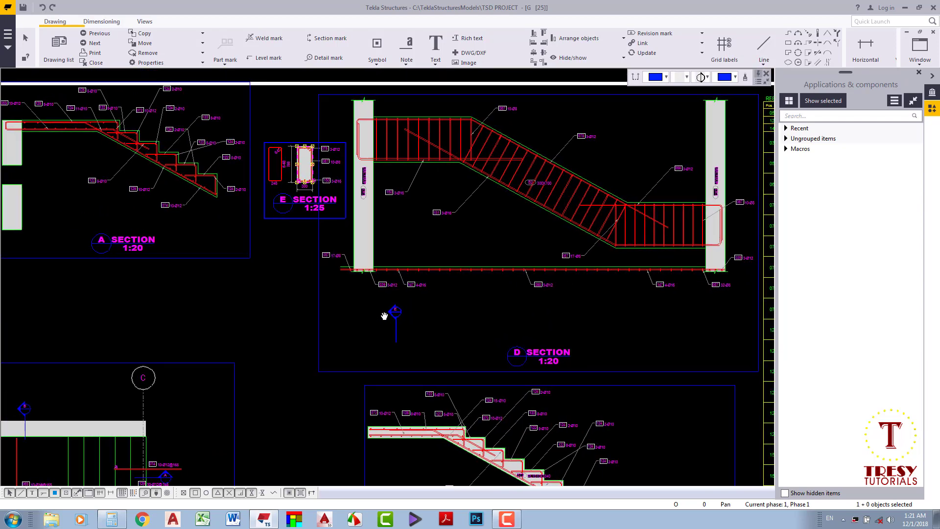
pyautogui.moveTo(350, 307); pyautogui.dragTo(414, 312, button='middle')
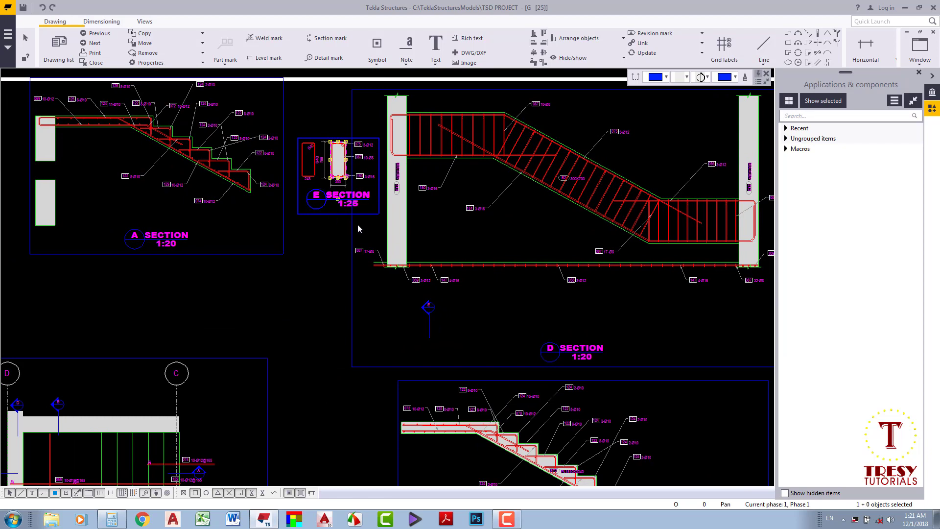
pyautogui.doubleClick(331, 214)
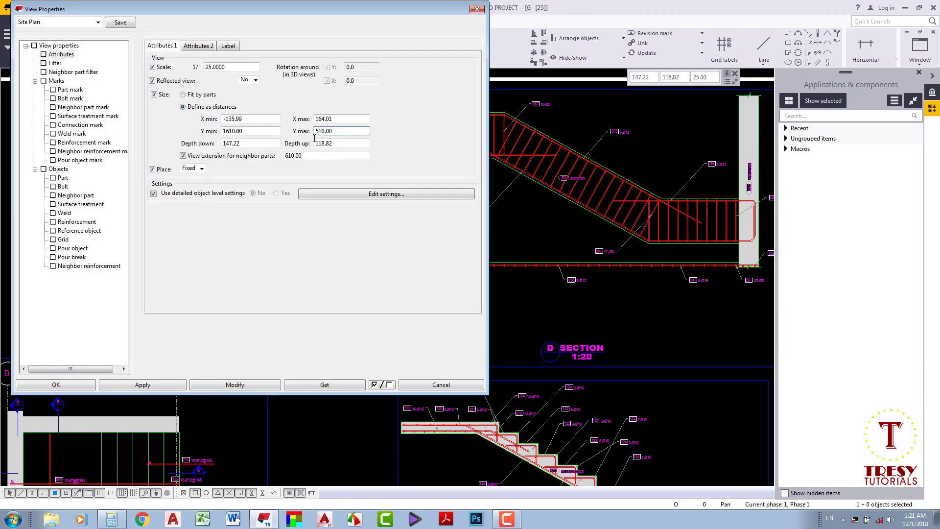
pyautogui.moveTo(230, 133); pyautogui.dragTo(215, 135)
pyautogui.write('4910')
pyautogui.click(248, 388)
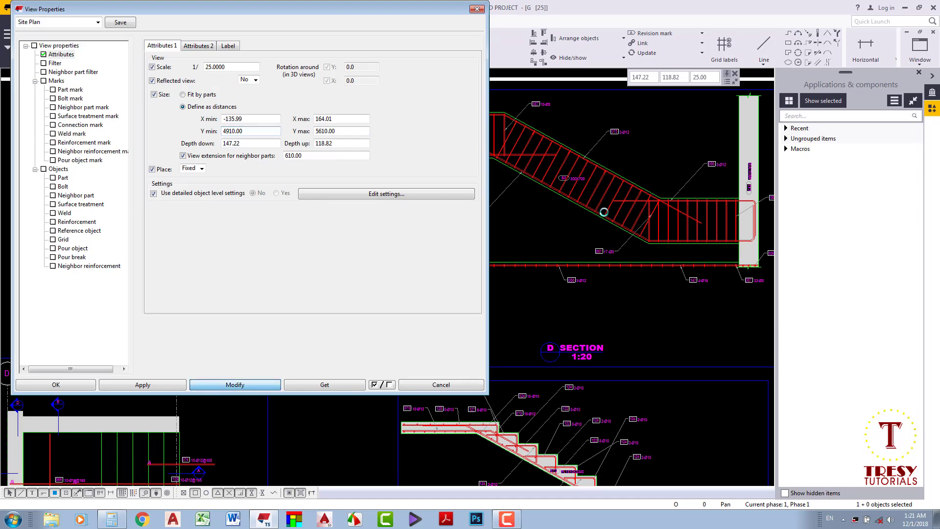
pyautogui.click(440, 385)
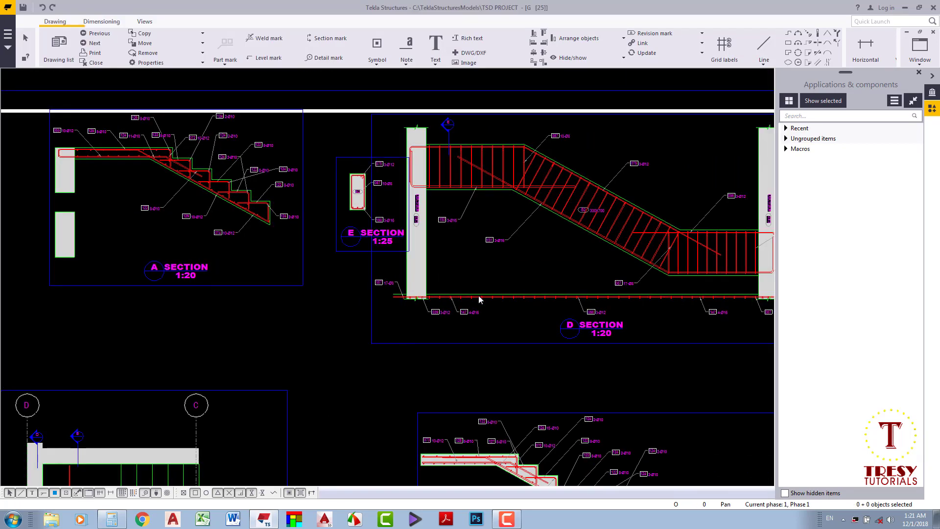
pyautogui.moveTo(480, 300); pyautogui.dragTo(471, 309, button='middle')
pyautogui.scroll(1, 375, 230)
pyautogui.scroll(1, 372, 216)
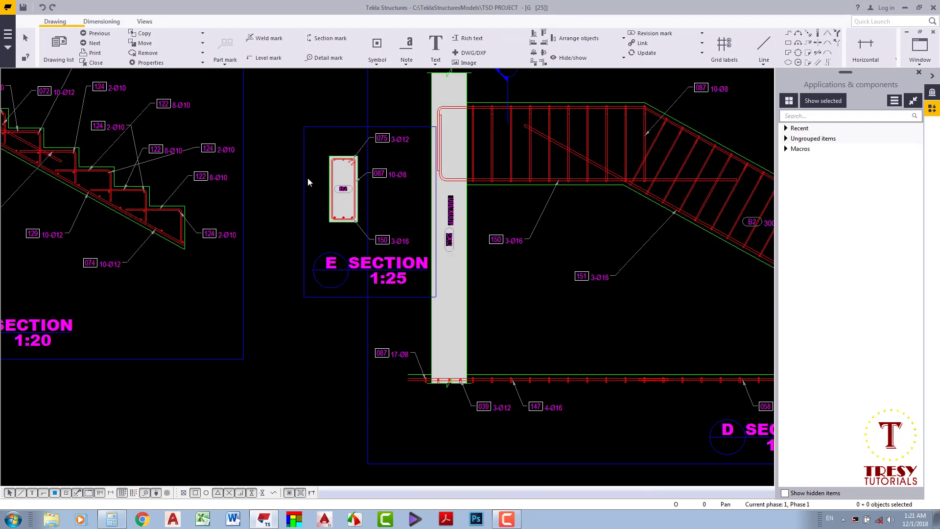
pyautogui.click(370, 204)
pyautogui.click(424, 205)
pyautogui.scroll(-2, 439, 269)
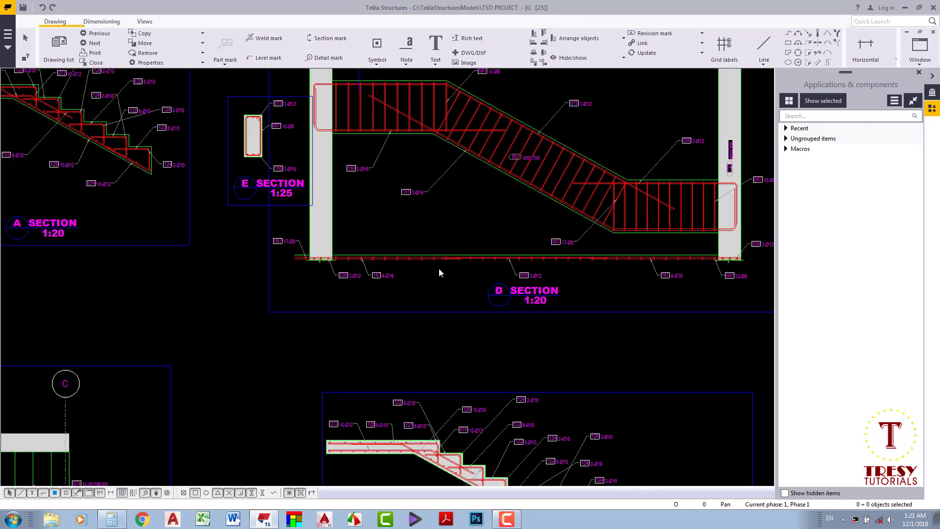
pyautogui.scroll(1, 468, 263)
pyautogui.scroll(-1, 582, 277)
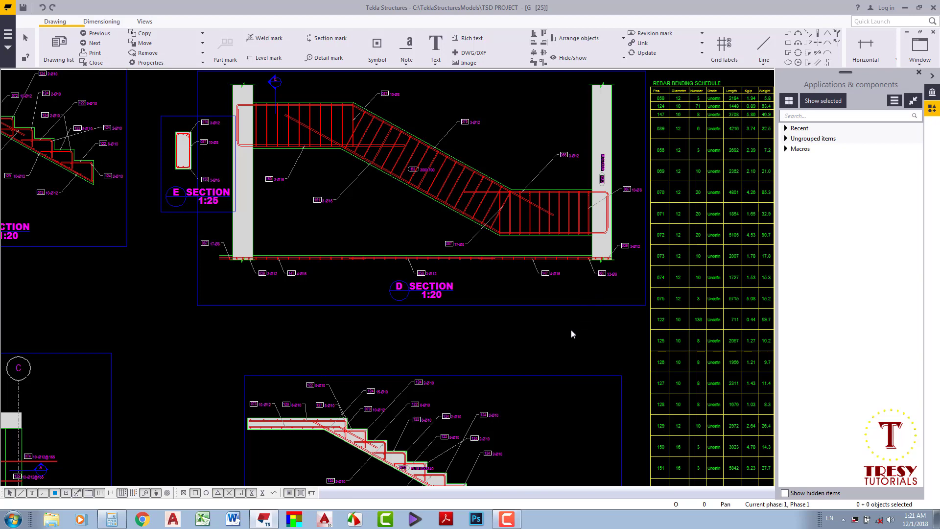
pyautogui.click(610, 250)
pyautogui.scroll(1, 611, 247)
pyautogui.scroll(2, 611, 246)
pyautogui.scroll(1, 615, 292)
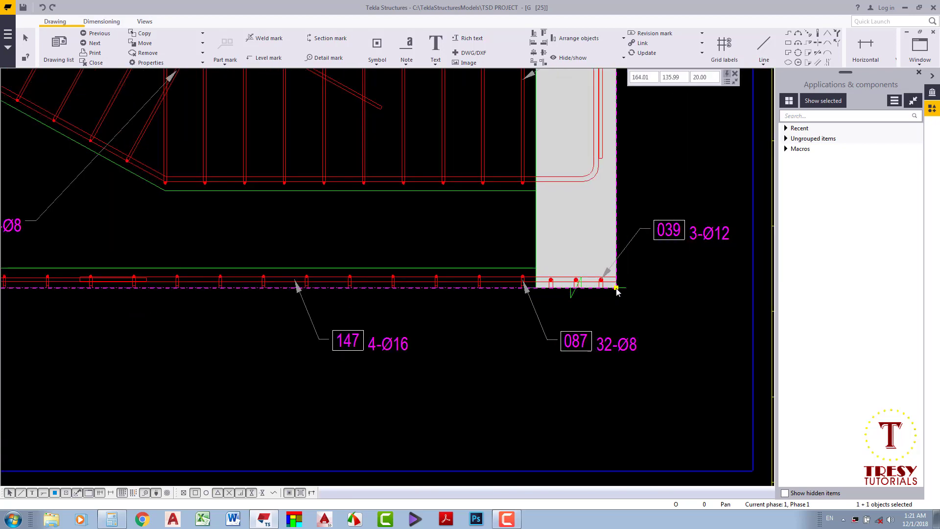
pyautogui.scroll(-2, 616, 288)
pyautogui.scroll(1, 156, 295)
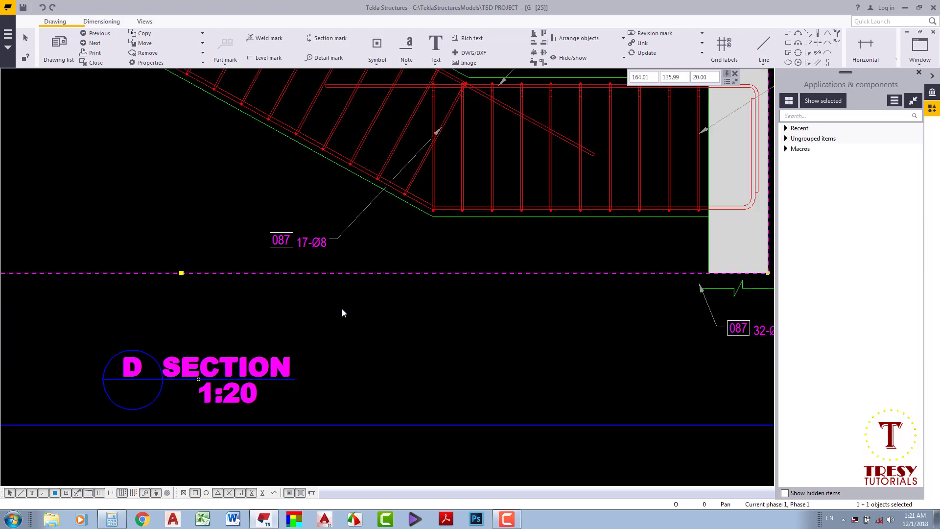
pyautogui.scroll(-2, 342, 309)
pyautogui.scroll(-1, 348, 275)
pyautogui.scroll(1, 124, 294)
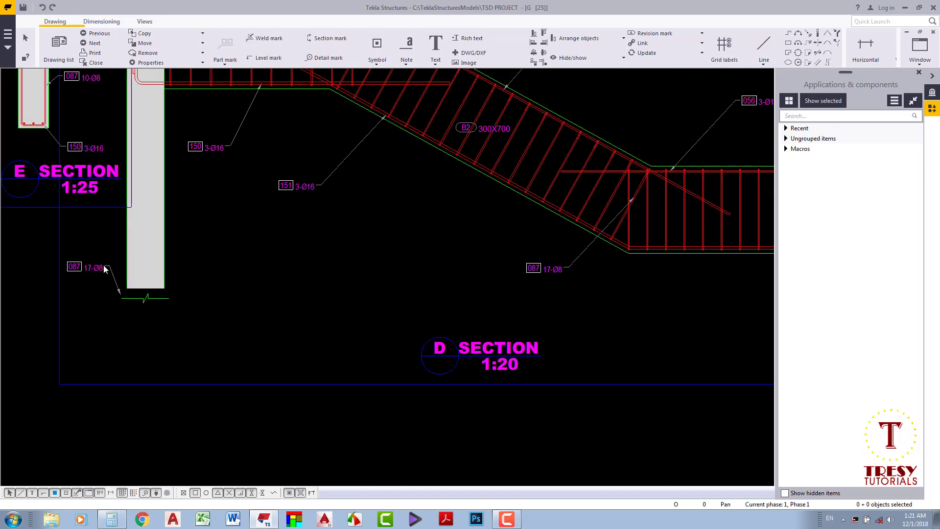
pyautogui.scroll(-2, 98, 242)
pyautogui.moveTo(254, 310)
pyautogui.mouseDown(button='middle')
pyautogui.moveTo(260, 265)
pyautogui.moveTo(54, 199)
pyautogui.mouseUp(button='middle')
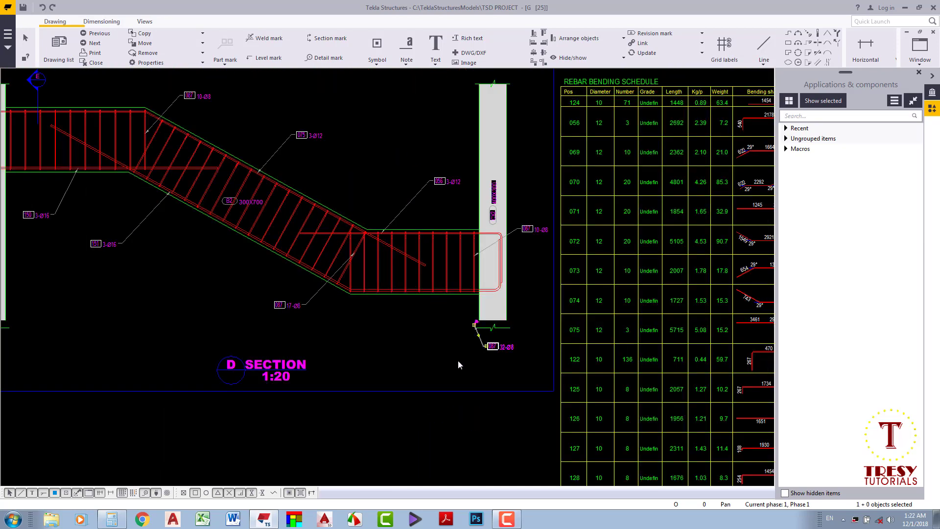
pyautogui.scroll(1, 522, 237)
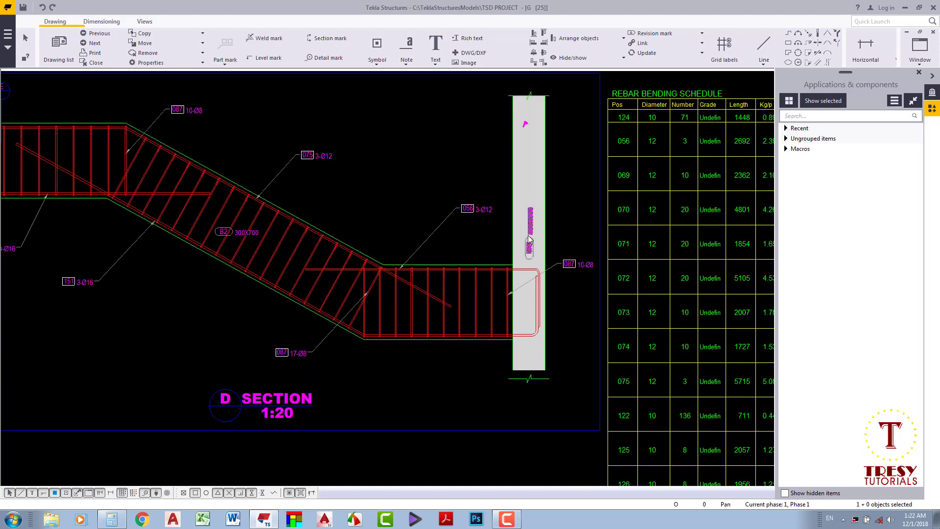
pyautogui.scroll(-2, 469, 206)
pyautogui.scroll(2, 204, 147)
pyautogui.scroll(2, 250, 157)
pyautogui.doubleClick(251, 157)
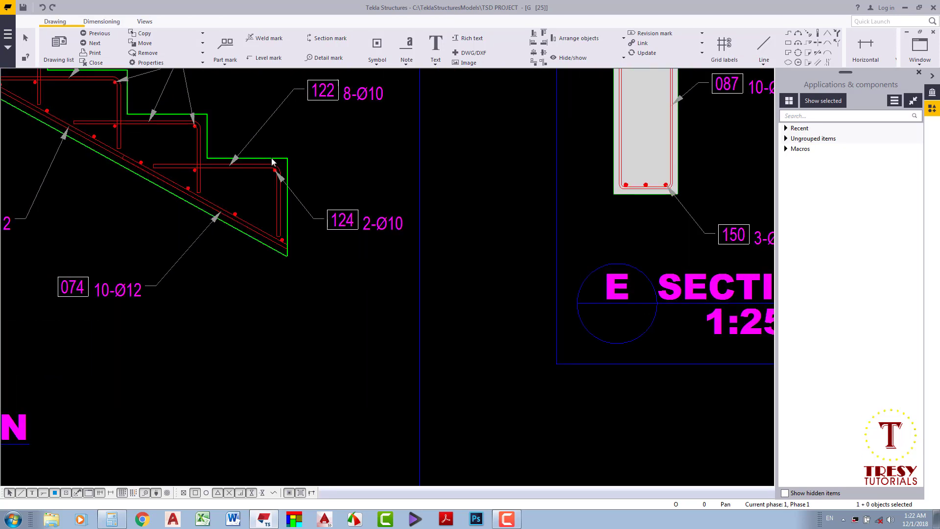
pyautogui.moveTo(519, 316)
pyautogui.mouseDown(button='middle')
pyautogui.moveTo(544, 233)
pyautogui.moveTo(592, 324)
pyautogui.mouseUp(button='middle')
# Apply the no-fill outline setting to the stair parts and close part properties.
pyautogui.scroll(3, 594, 346)
pyautogui.scroll(-3, 590, 331)
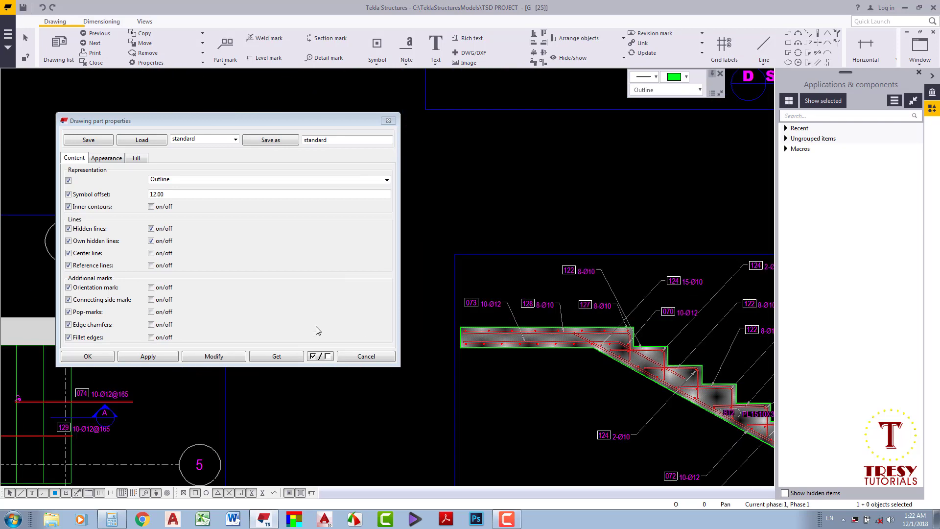
pyautogui.click(213, 356)
pyautogui.scroll(-2, 592, 302)
pyautogui.scroll(-3, 592, 303)
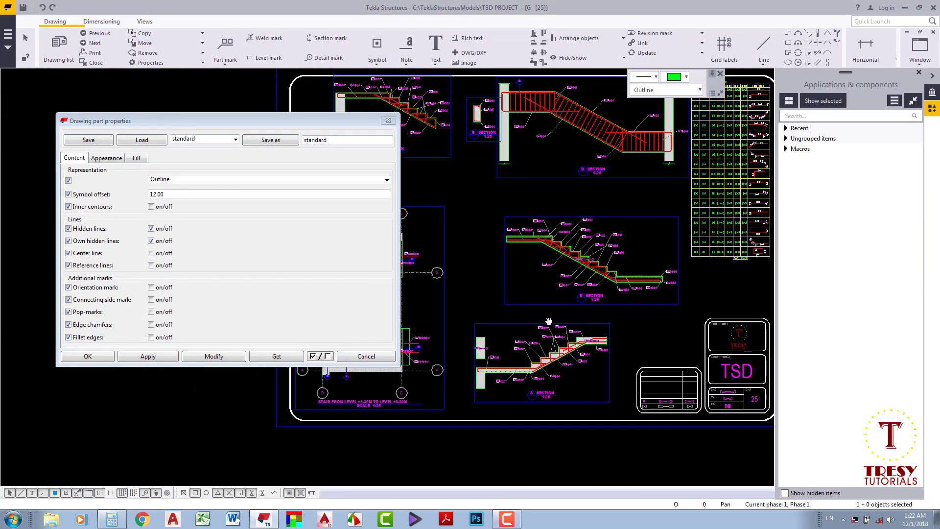
pyautogui.scroll(3, 466, 306)
pyautogui.scroll(2, 466, 306)
pyautogui.click(232, 357)
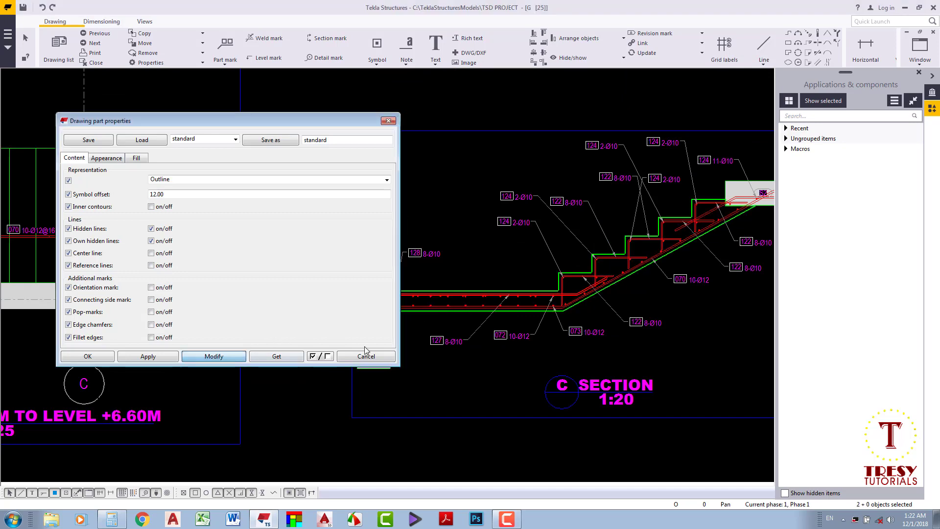
pyautogui.click(365, 356)
pyautogui.scroll(-2, 545, 275)
pyautogui.scroll(-2, 545, 261)
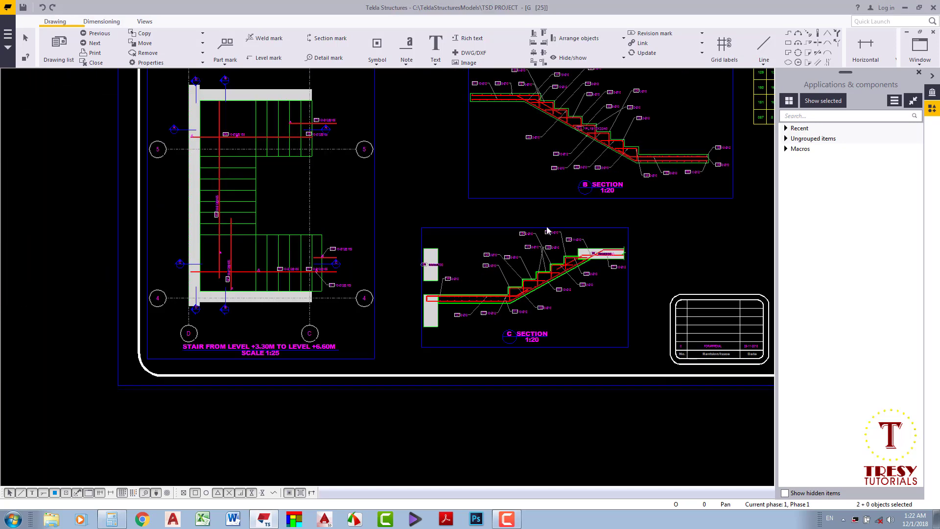
pyautogui.scroll(-2, 548, 230)
pyautogui.scroll(2, 500, 240)
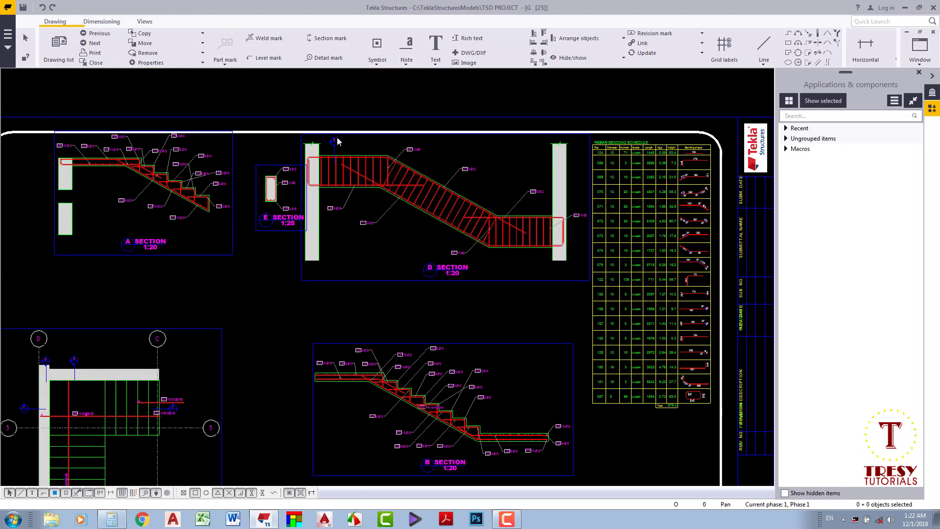
# Linearly copy section D's two column-top symbols down to the column's bottom-right corner.
pyautogui.scroll(3, 288, 143)
pyautogui.scroll(-2, 251, 139)
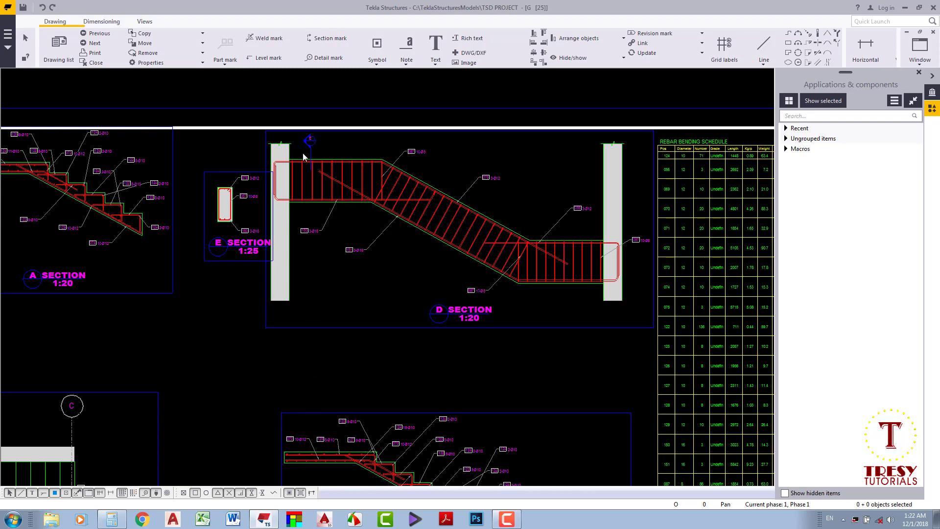
pyautogui.click(280, 143)
pyautogui.keyDown('ctrl'); pyautogui.moveTo(579, 134); pyautogui.dragTo(632, 157); pyautogui.keyUp('ctrl')
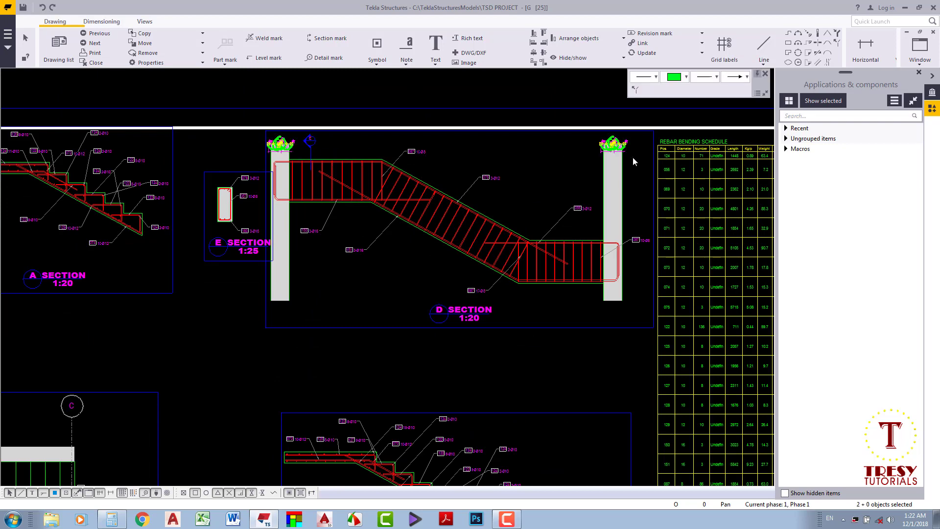
pyautogui.rightClick(633, 157)
pyautogui.moveTo(658, 192)
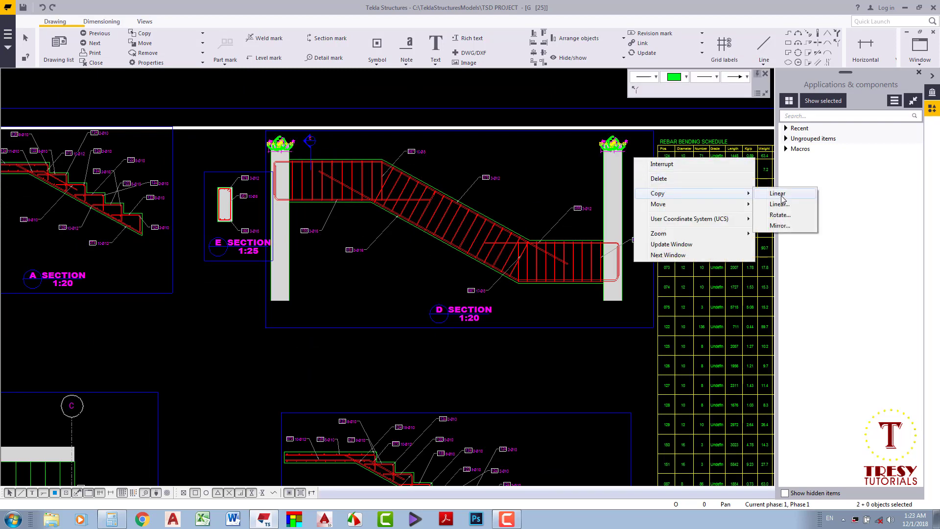
pyautogui.click(777, 193)
pyautogui.scroll(2, 587, 146)
pyautogui.scroll(2, 587, 146)
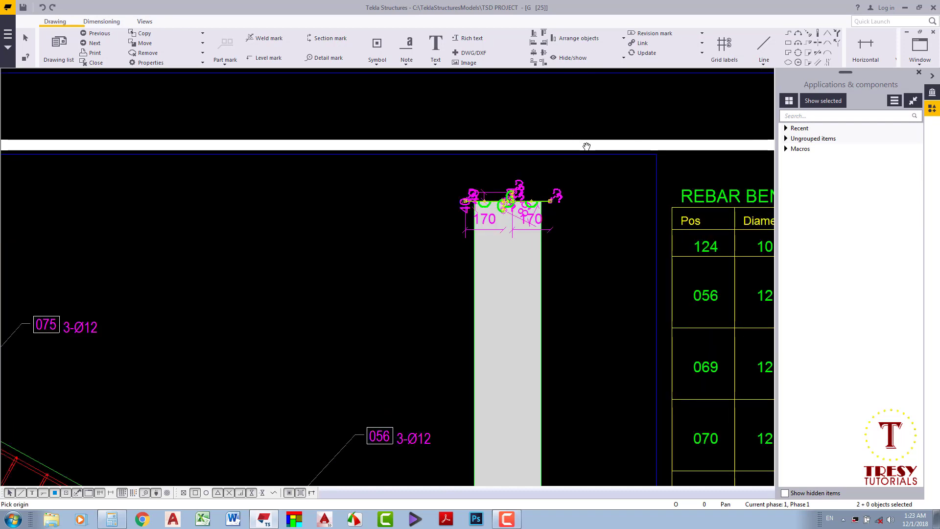
pyautogui.scroll(-2, 558, 220)
pyautogui.scroll(2, 557, 301)
pyautogui.click(542, 344)
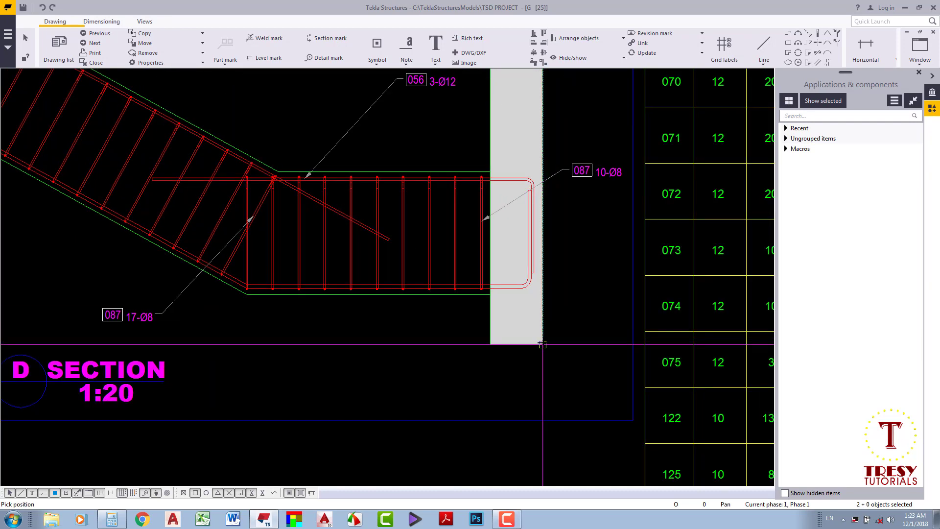
pyautogui.scroll(-1, 542, 344)
pyautogui.scroll(-1, 394, 316)
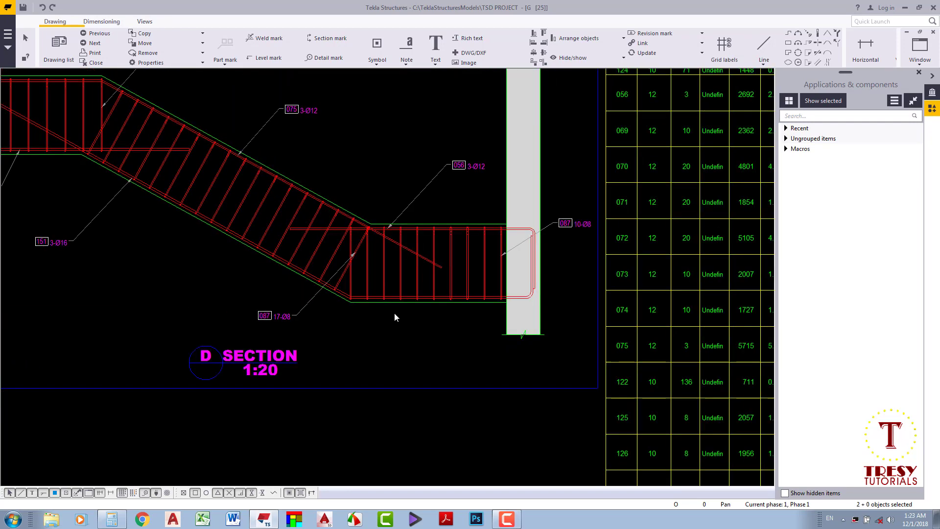
pyautogui.scroll(-1, 463, 226)
pyautogui.scroll(-2, 464, 226)
pyautogui.moveTo(376, 304); pyautogui.dragTo(433, 273, button='middle')
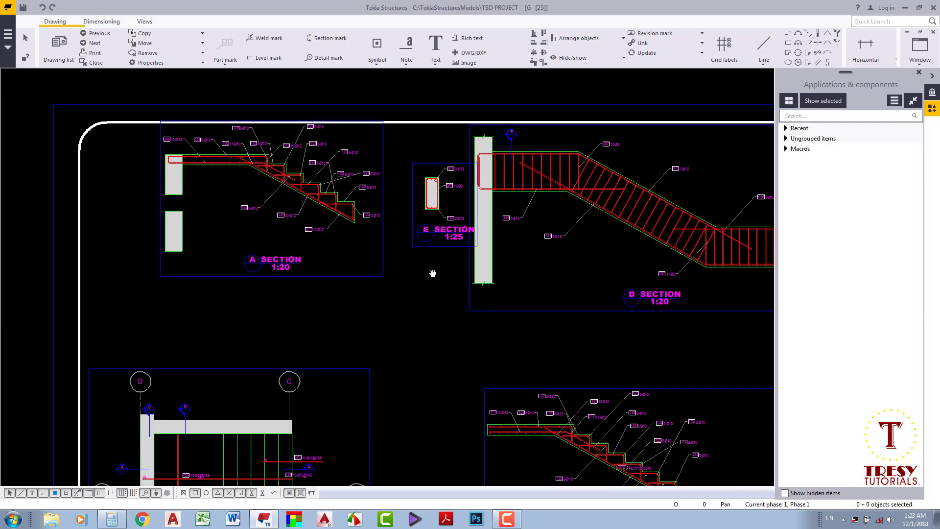
# Move the 069 bar mark beside the top slab bars in section A.
pyautogui.scroll(-2, 430, 277)
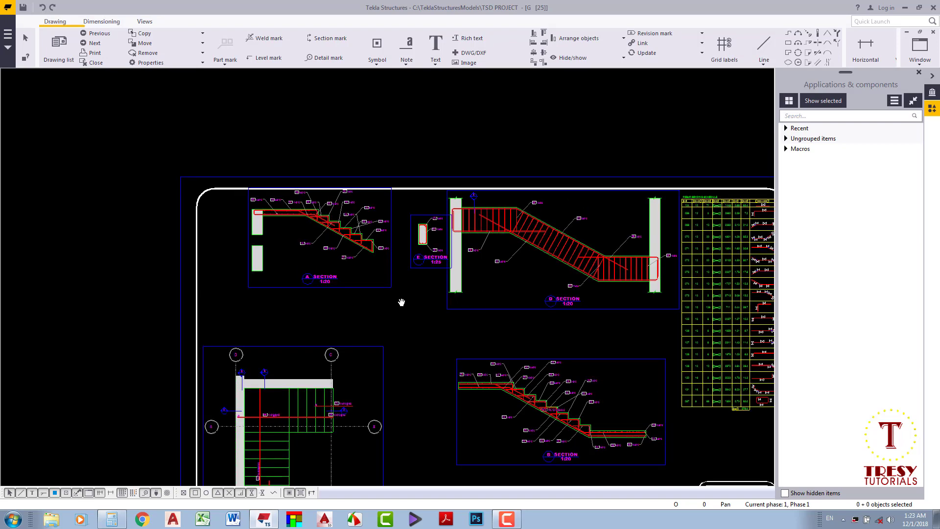
pyautogui.moveTo(399, 301); pyautogui.dragTo(404, 275, button='middle')
pyautogui.scroll(2, 301, 226)
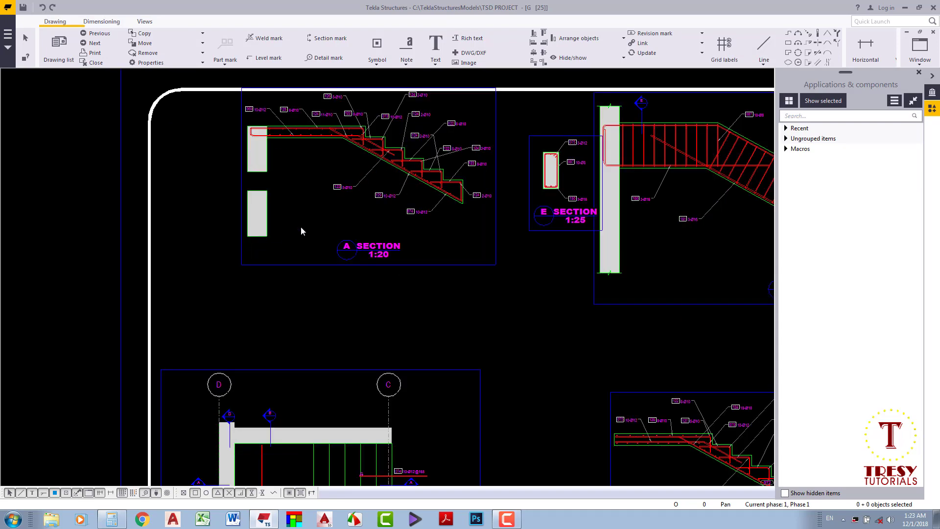
pyautogui.scroll(1, 324, 278)
pyautogui.scroll(2, 343, 259)
pyautogui.scroll(2, 366, 242)
pyautogui.scroll(-3, 366, 242)
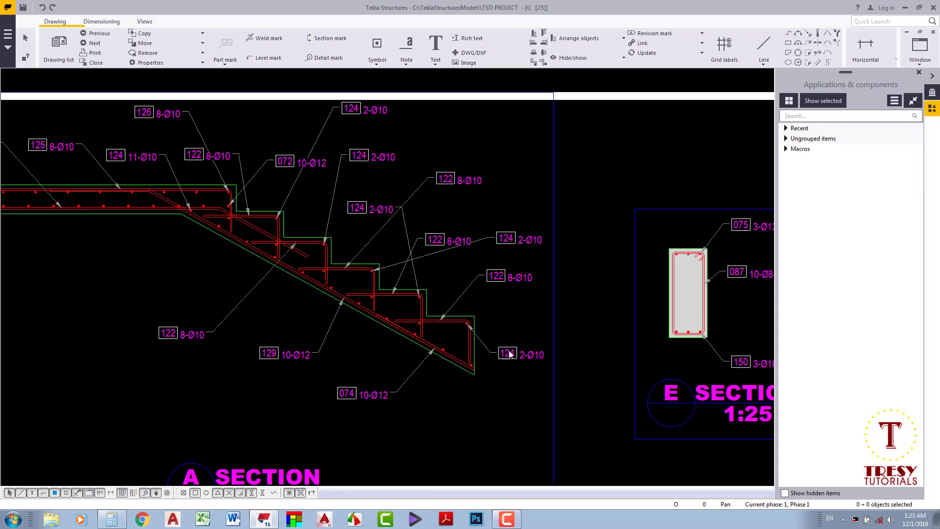
pyautogui.scroll(2, 471, 268)
pyautogui.click(428, 303)
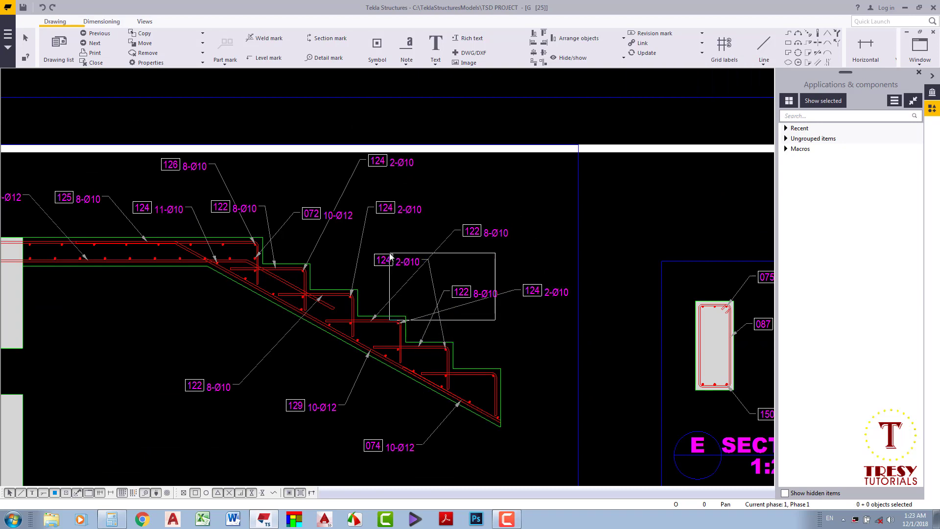
pyautogui.scroll(-2, 430, 307)
pyautogui.click(420, 235)
pyautogui.scroll(2, 433, 292)
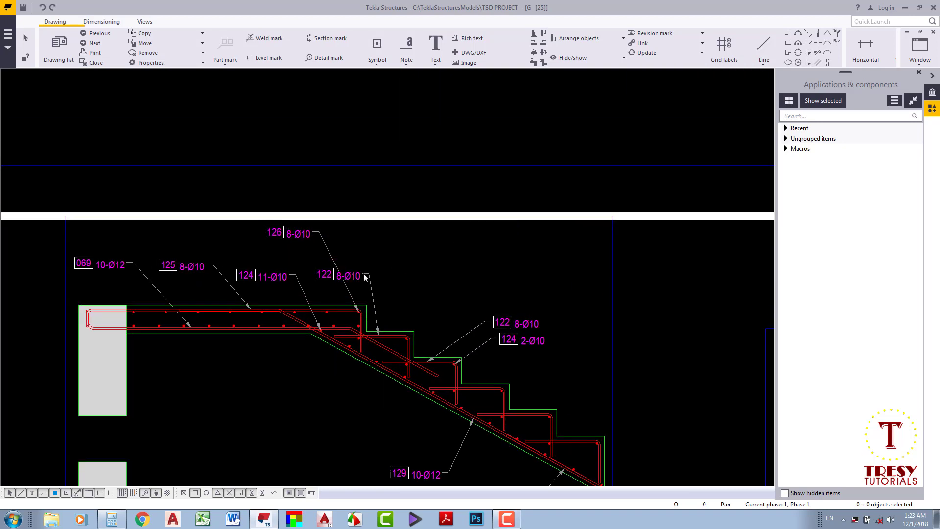
pyautogui.press('Delete')
pyautogui.moveTo(255, 281); pyautogui.dragTo(324, 272, button='middle')
pyautogui.moveTo(153, 255)
pyautogui.mouseDown()
pyautogui.moveTo(230, 344)
pyautogui.moveTo(292, 344)
pyautogui.mouseUp()
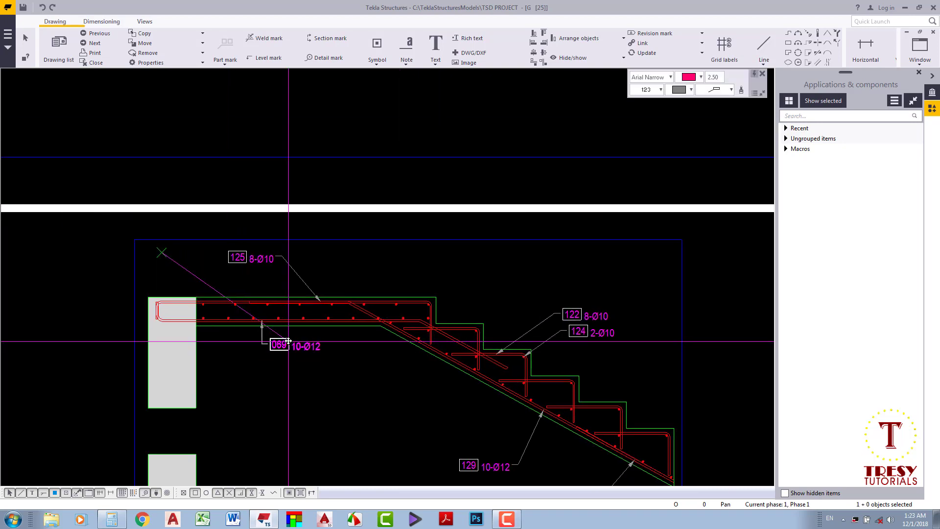
pyautogui.scroll(1, 320, 304)
pyautogui.scroll(-2, 317, 232)
pyautogui.click(317, 233)
# Extend section A's view frame to the right past the bottom flight.
pyautogui.scroll(2, 538, 386)
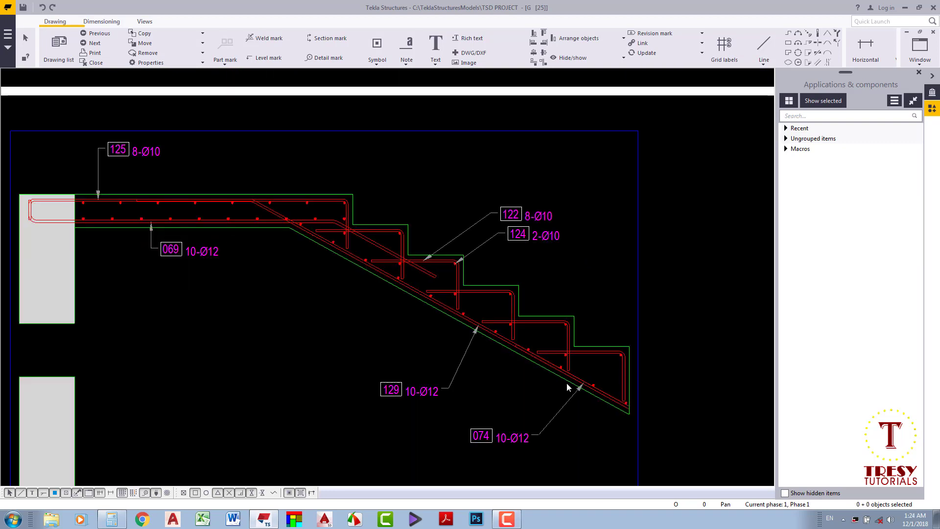
pyautogui.scroll(-1, 542, 377)
pyautogui.click(546, 305)
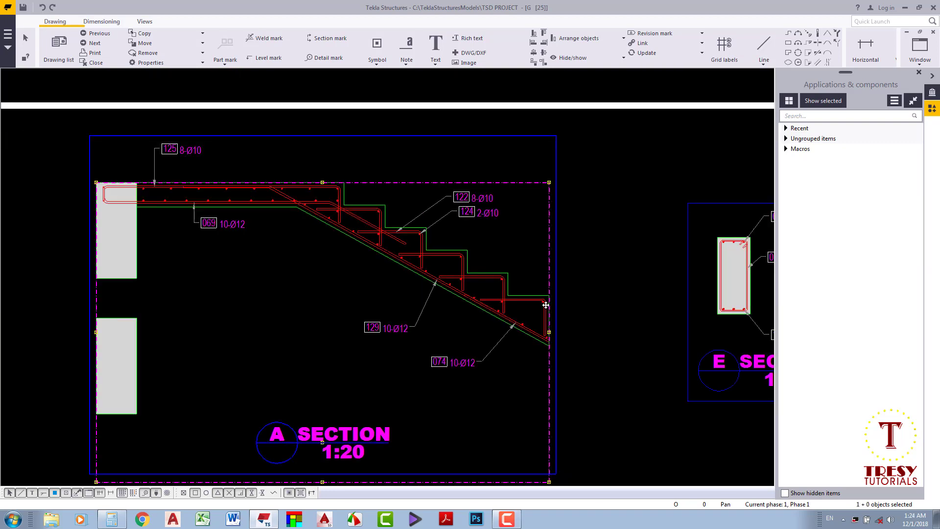
pyautogui.scroll(-1, 546, 305)
pyautogui.moveTo(549, 307); pyautogui.dragTo(554, 305)
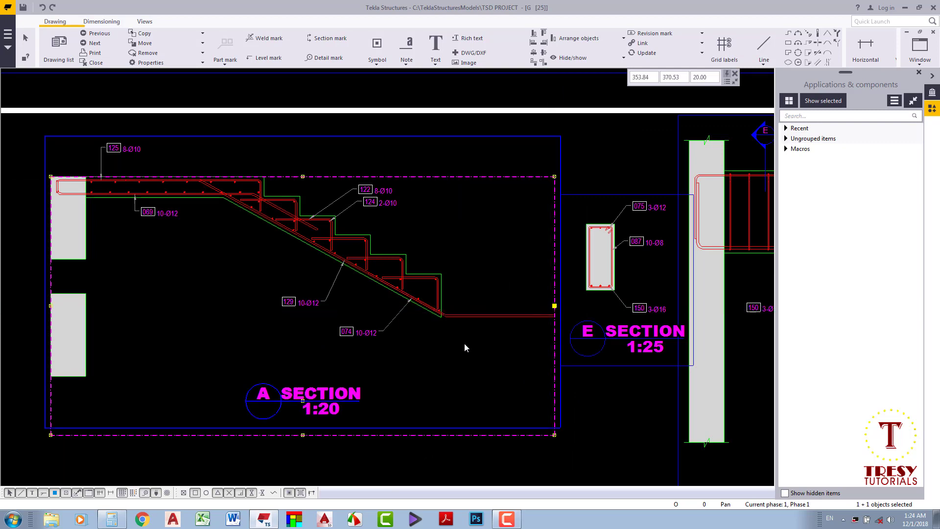
pyautogui.click(560, 401)
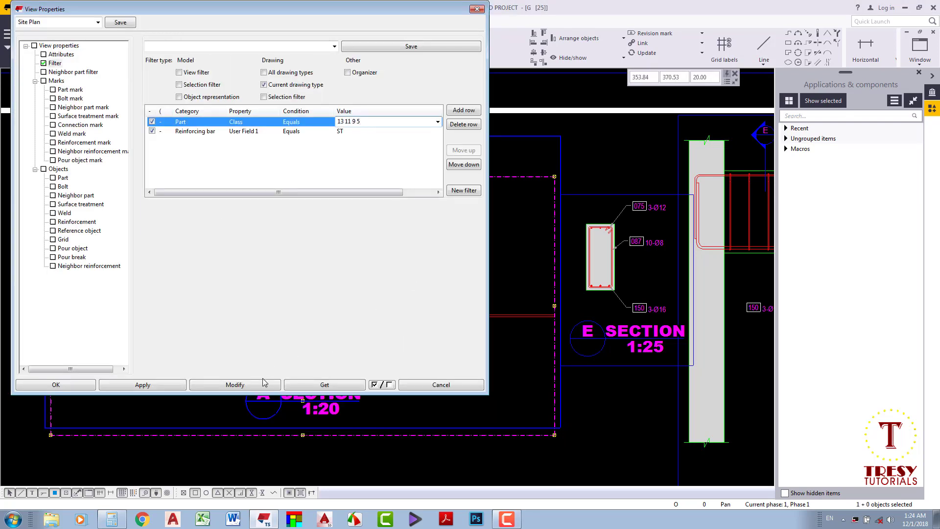
# Add part class 5 to section A's view filter and apply it.
pyautogui.click(263, 384)
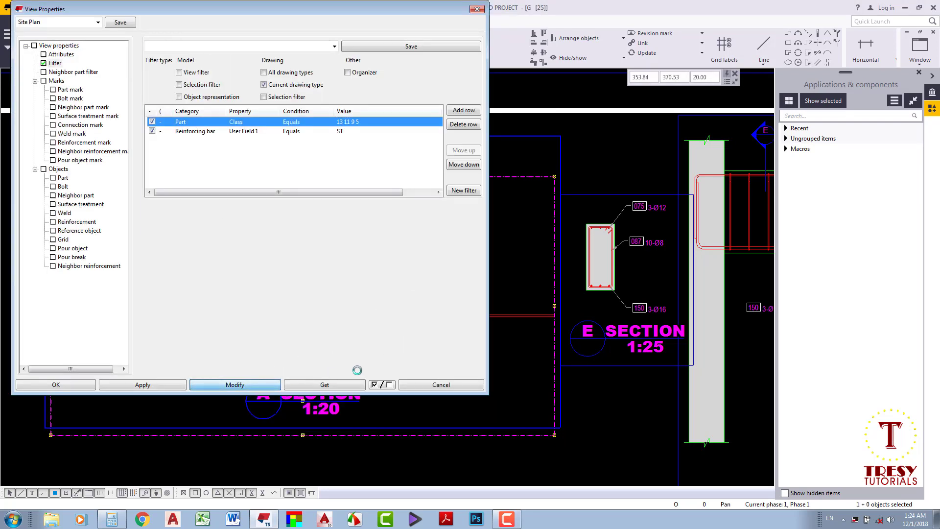
pyautogui.click(455, 384)
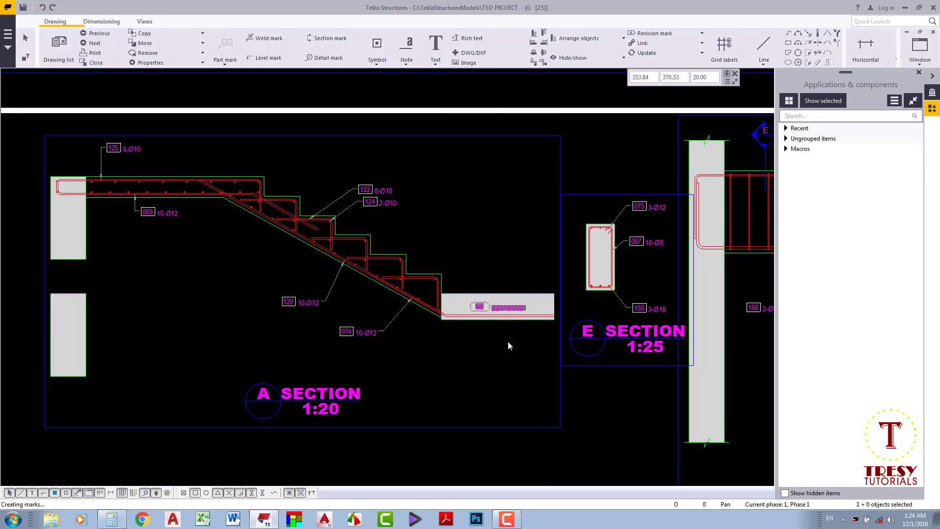
pyautogui.scroll(1, 558, 372)
# Widen section A's view frame to the right and shift the view left.
pyautogui.click(554, 297)
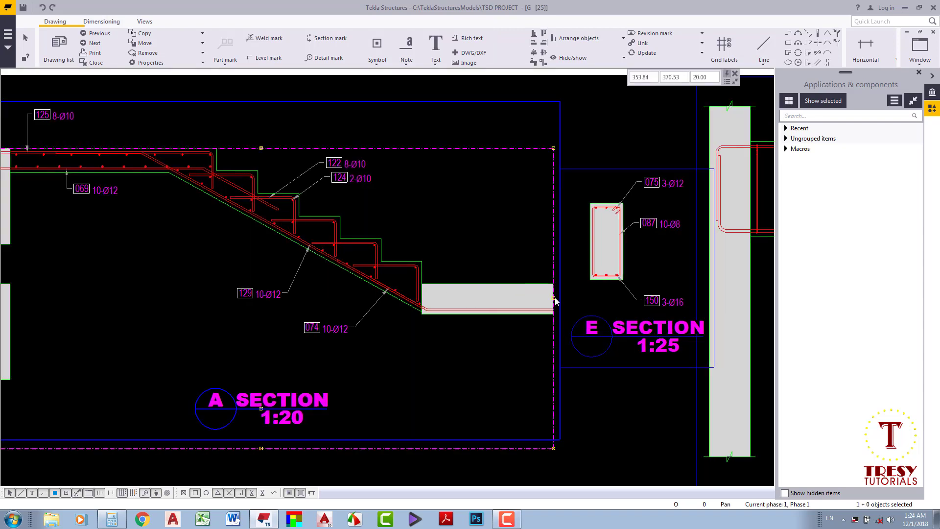
pyautogui.moveTo(553, 298); pyautogui.dragTo(578, 298)
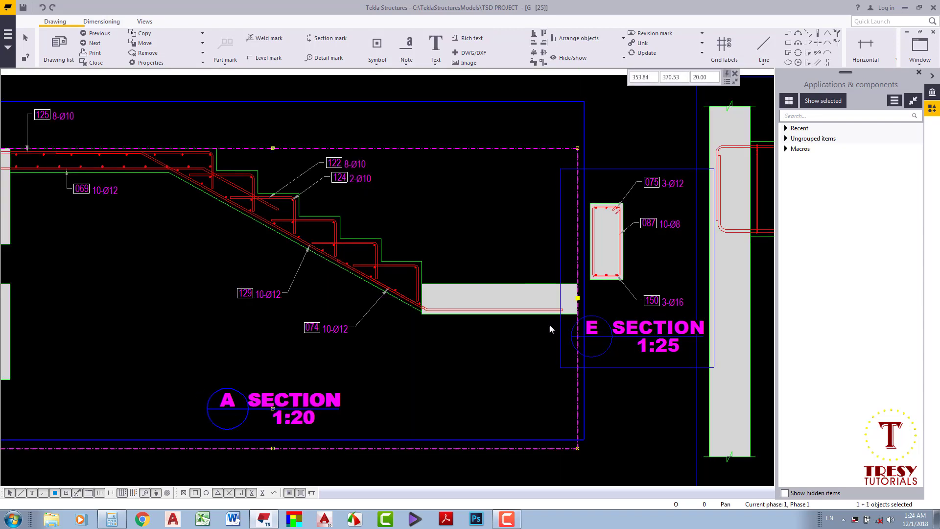
pyautogui.click(389, 365)
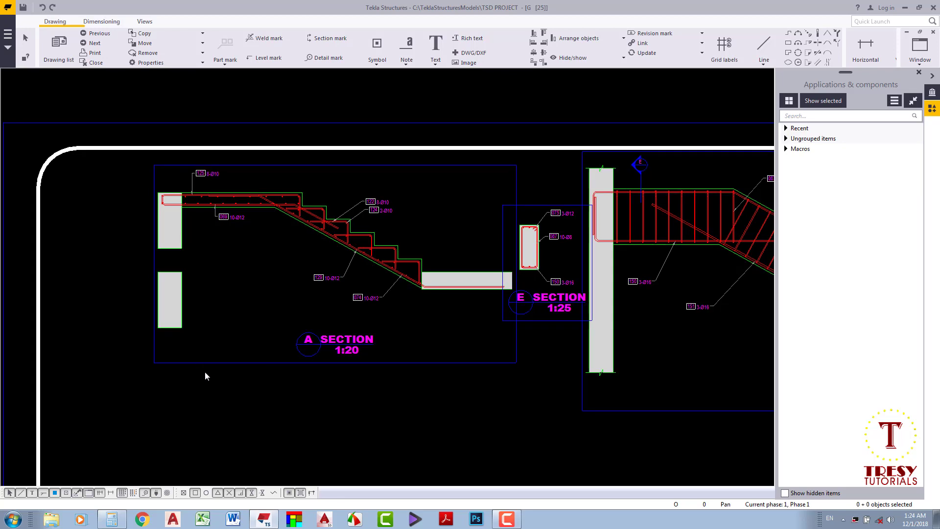
pyautogui.moveTo(212, 366); pyautogui.dragTo(113, 362)
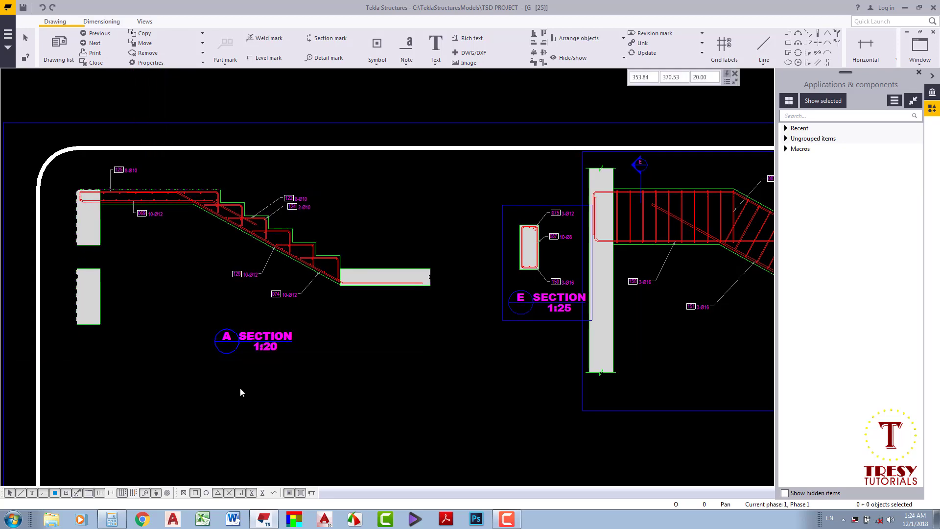
pyautogui.scroll(-2, 240, 387)
pyautogui.scroll(-3, 501, 332)
pyautogui.scroll(8, 509, 397)
pyautogui.scroll(2, 510, 397)
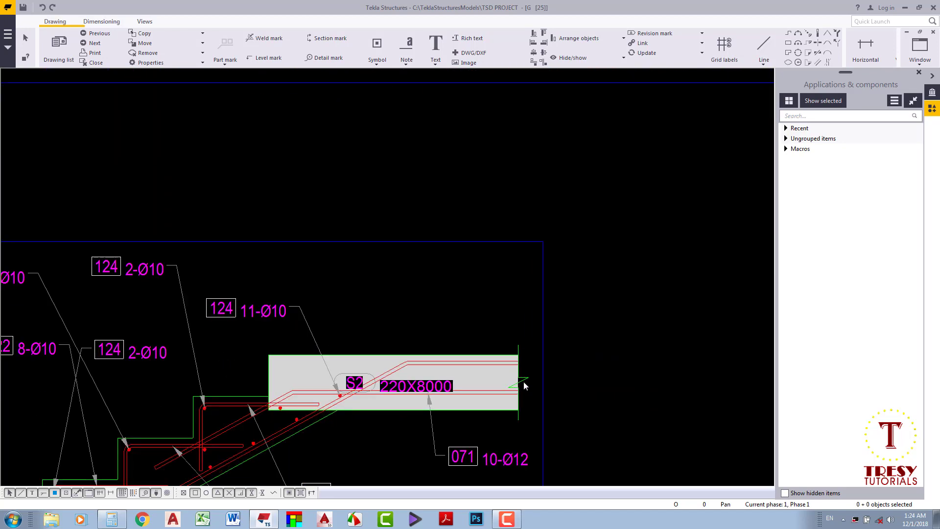
pyautogui.click(524, 381)
pyautogui.rightClick(600, 318)
pyautogui.moveTo(657, 369)
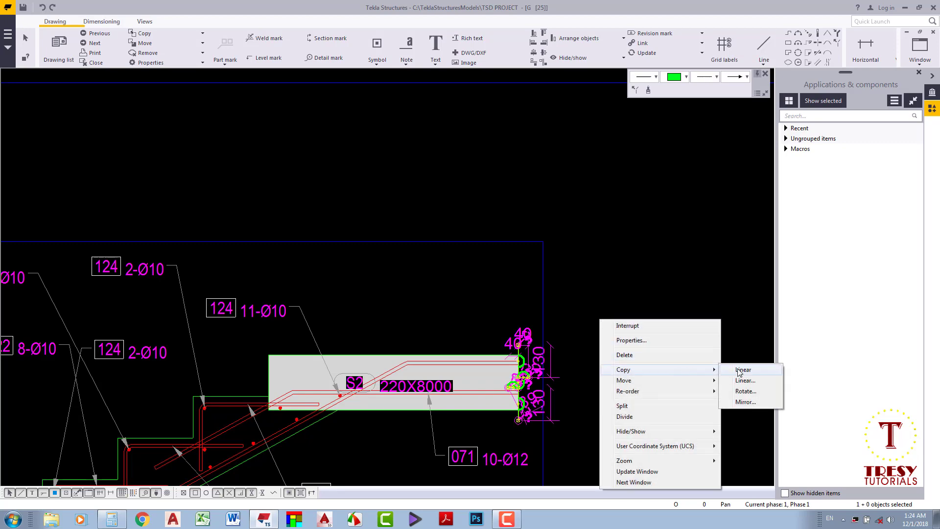
pyautogui.click(740, 373)
pyautogui.scroll(-3, 601, 402)
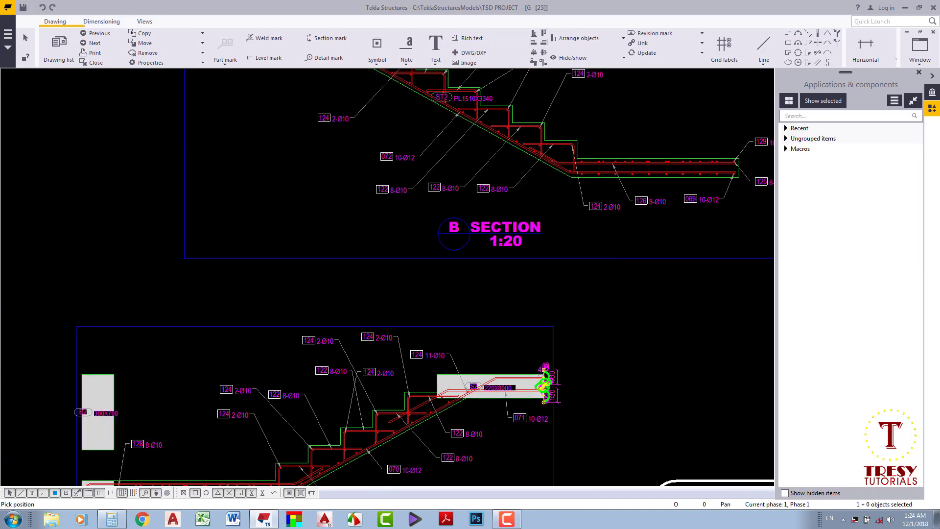
pyautogui.scroll(-3, 601, 401)
pyautogui.scroll(5, 587, 397)
pyautogui.scroll(1, 486, 256)
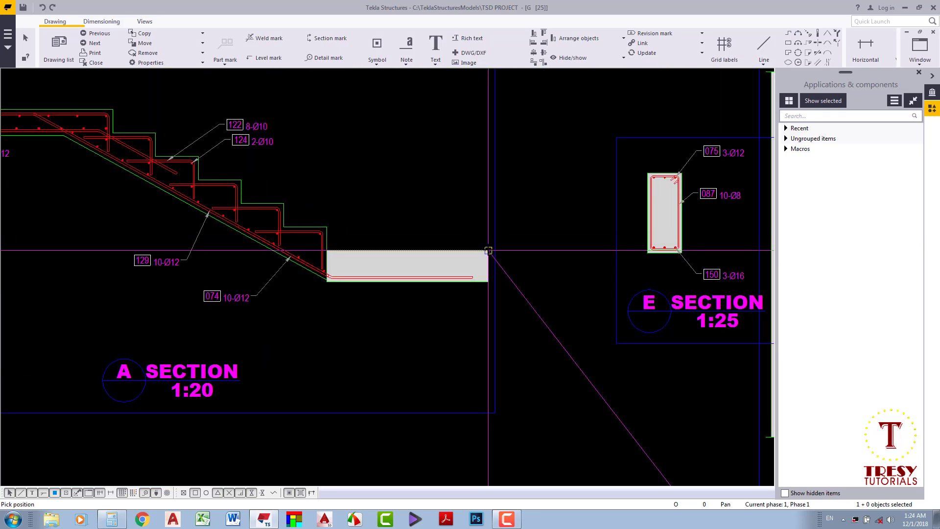
pyautogui.scroll(-4, 430, 226)
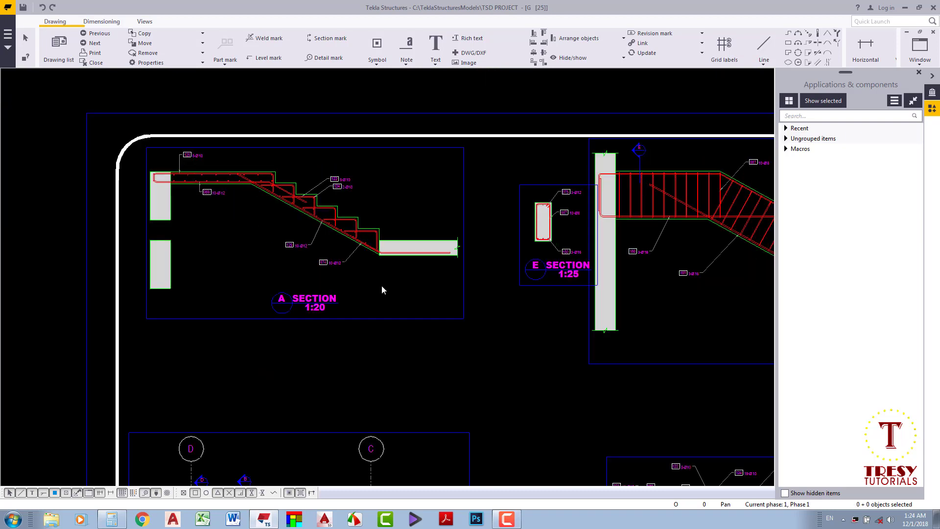
pyautogui.scroll(3, 381, 286)
pyautogui.scroll(-1, 325, 246)
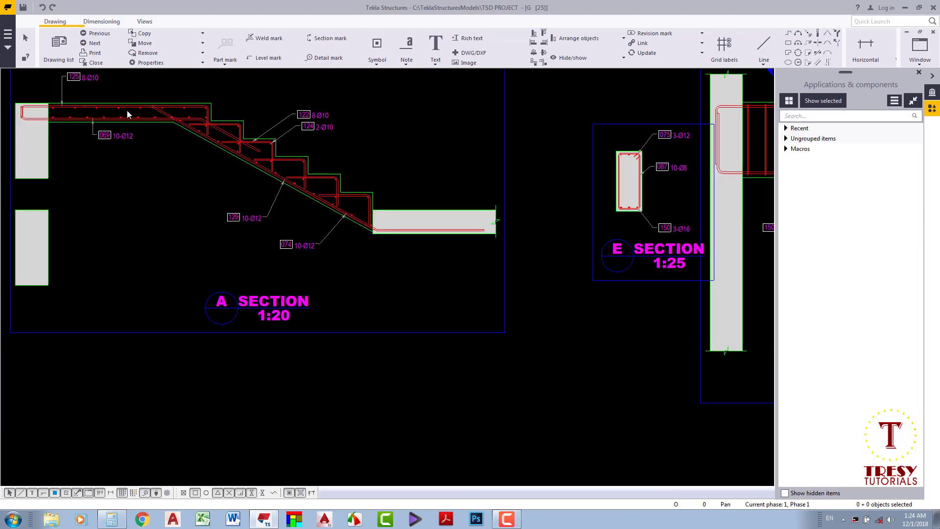
pyautogui.scroll(2, 192, 144)
pyautogui.scroll(2, 193, 145)
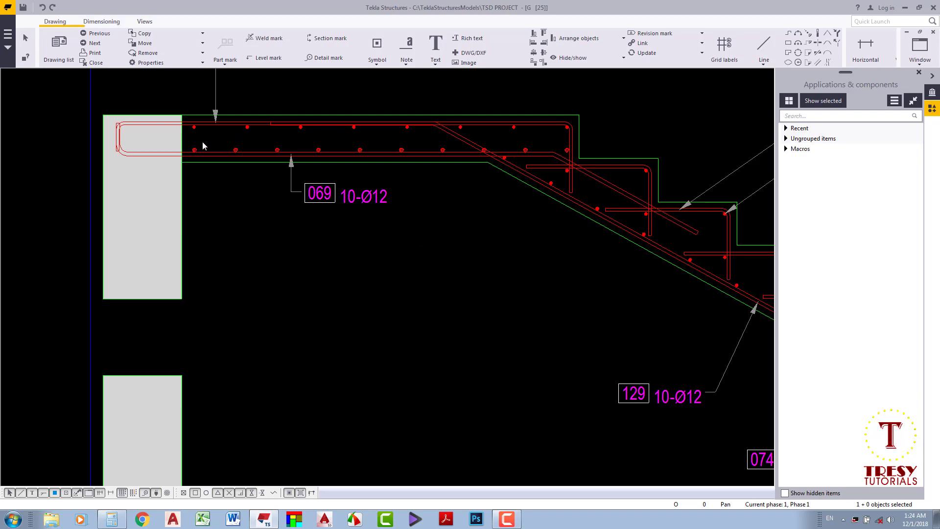
# Add dimension marks to the top slab's bottom and upper bars, moving the 1955.8 mark above.
pyautogui.rightClick(204, 146)
pyautogui.click(377, 209)
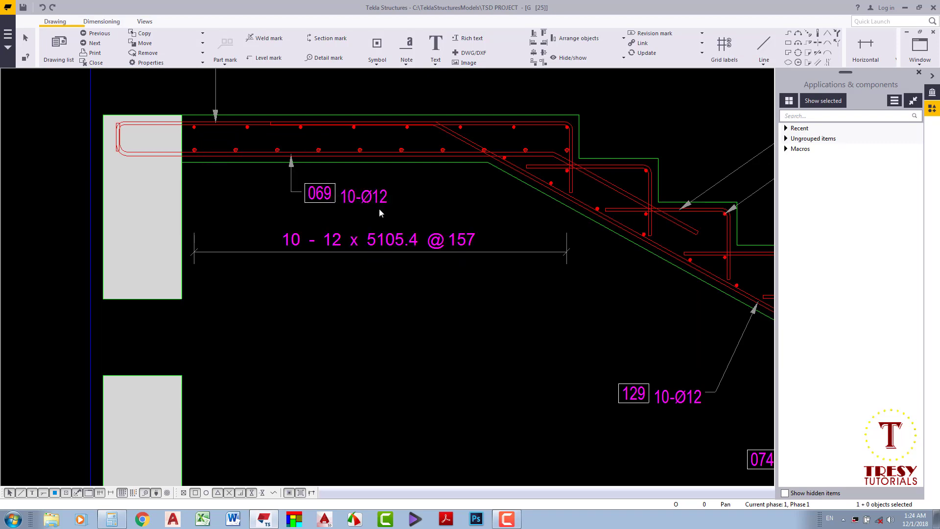
pyautogui.scroll(-2, 382, 203)
pyautogui.scroll(3, 279, 155)
pyautogui.rightClick(284, 159)
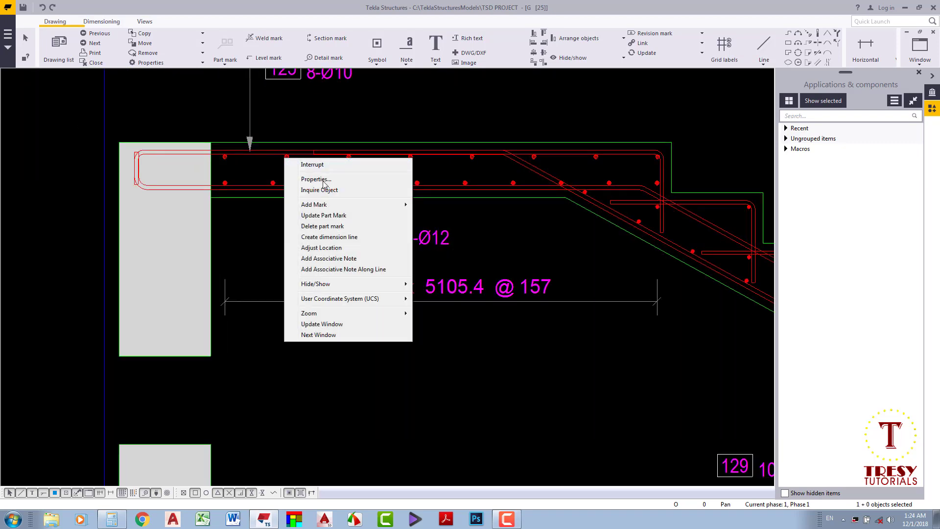
pyautogui.click(448, 217)
pyautogui.scroll(-3, 424, 198)
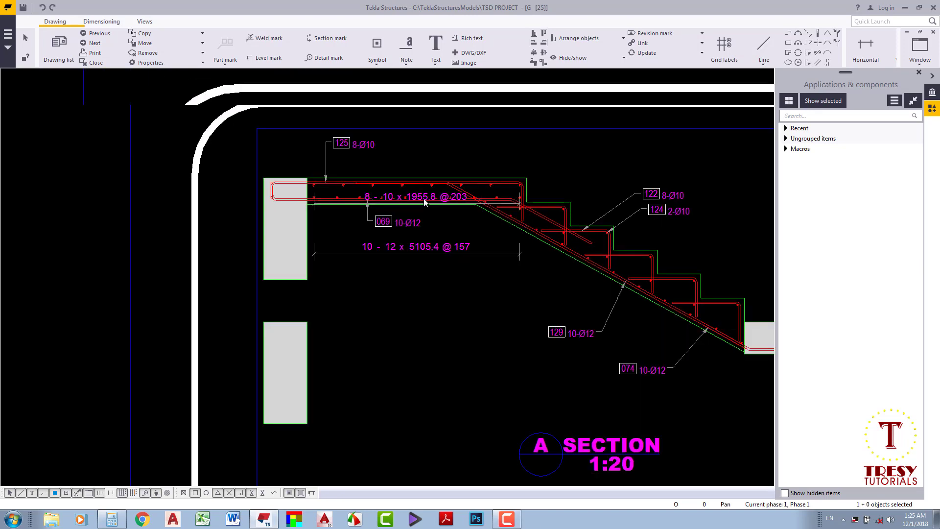
pyautogui.scroll(2, 427, 196)
pyautogui.moveTo(432, 200); pyautogui.dragTo(432, 153)
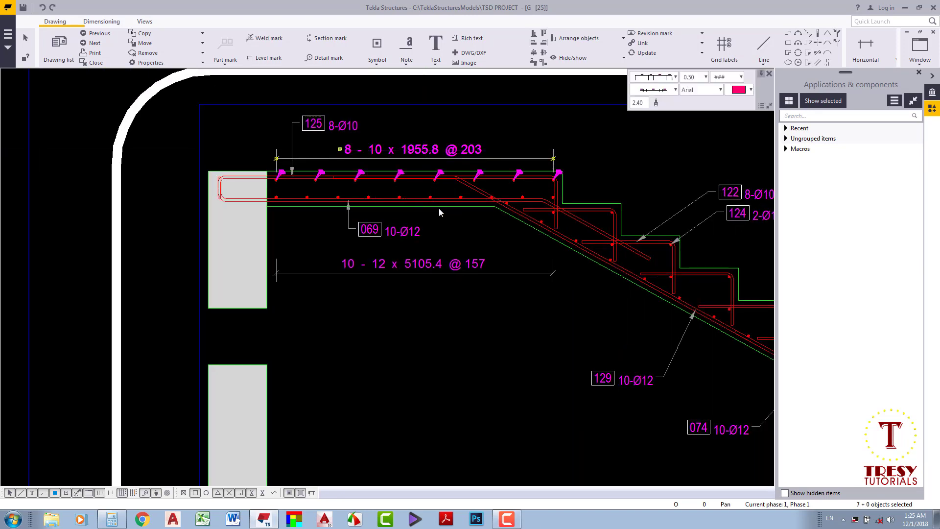
pyautogui.click(515, 266)
# Add a dimension mark to the inclined flight bars and move it below them.
pyautogui.scroll(-3, 515, 267)
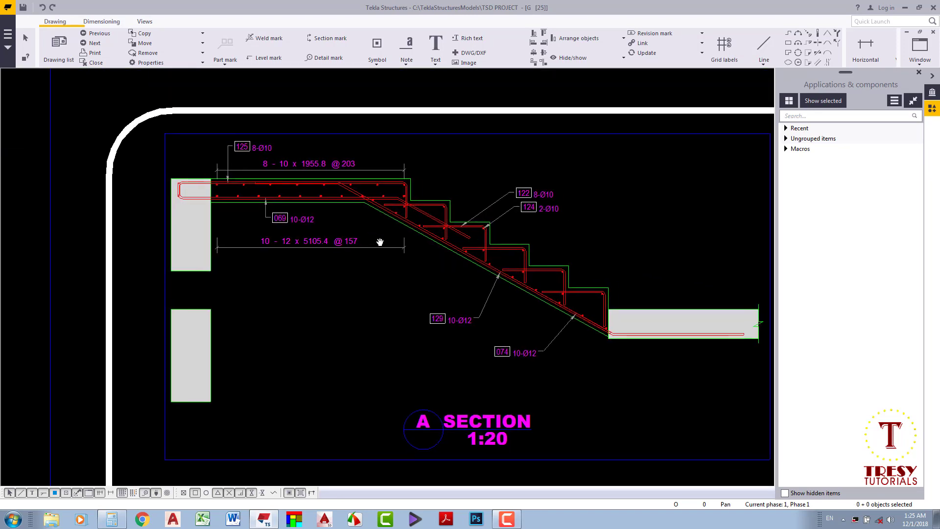
pyautogui.scroll(3, 419, 222)
pyautogui.rightClick(421, 220)
pyautogui.moveTo(450, 263)
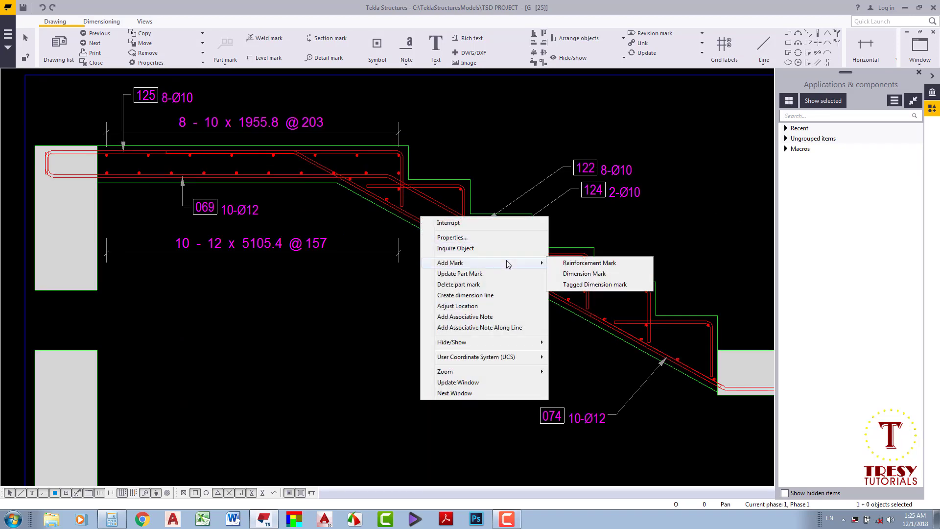
pyautogui.click(584, 273)
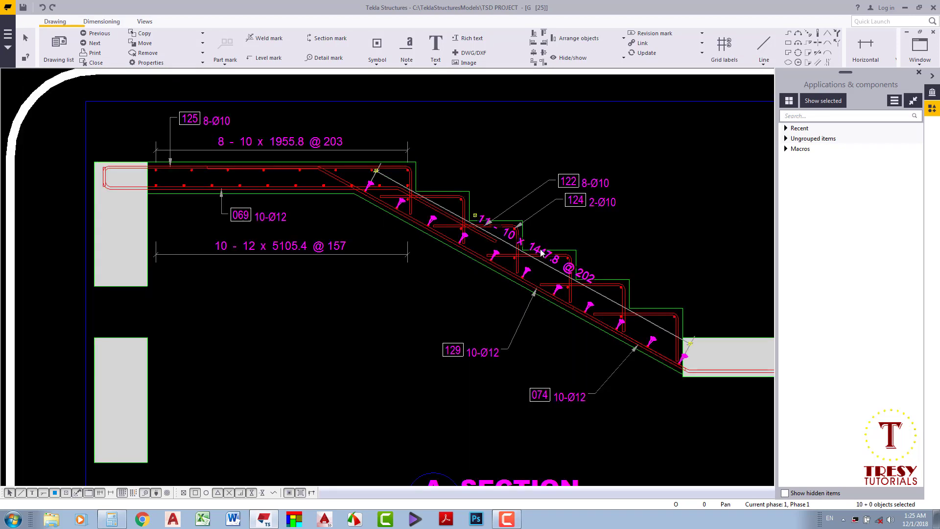
pyautogui.moveTo(482, 216); pyautogui.dragTo(460, 283)
# Restyle section A's three spacing dimensions with 0 STIRRUPS: 8-Ø10@203, 10-Ø12@157, 11-Ø10@202.
pyautogui.doubleClick(488, 301)
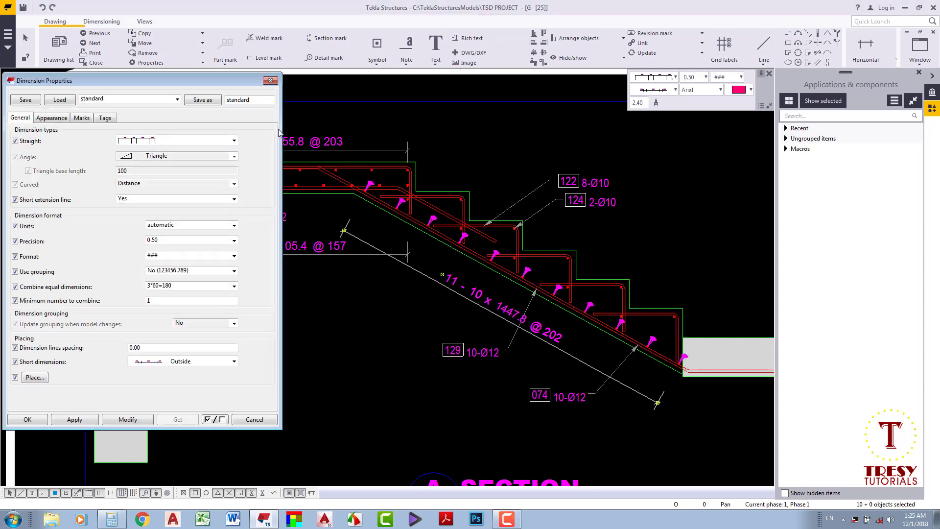
pyautogui.click(139, 99)
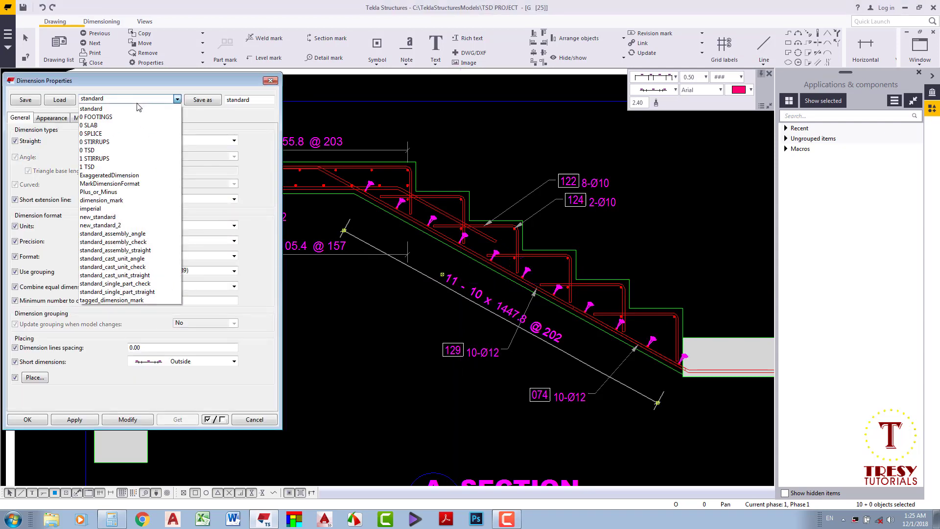
pyautogui.click(128, 419)
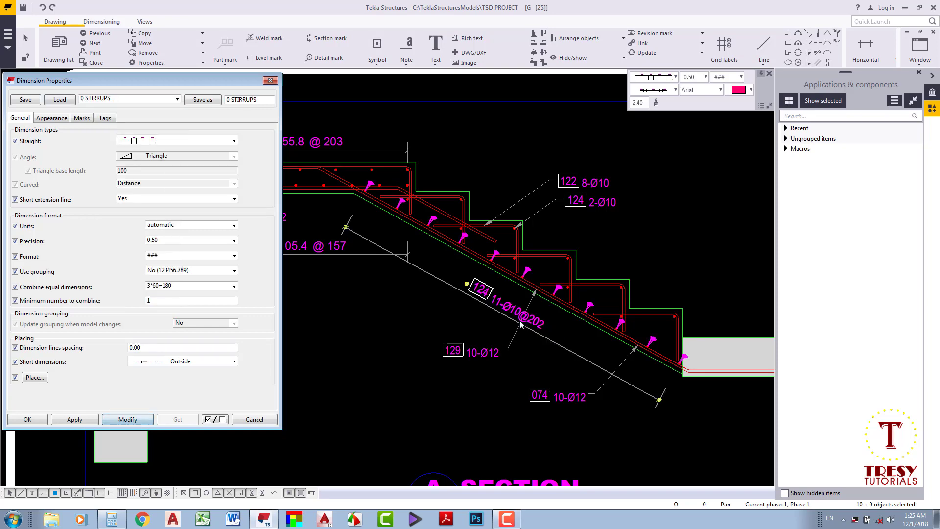
pyautogui.moveTo(325, 282); pyautogui.dragTo(450, 303, button='middle')
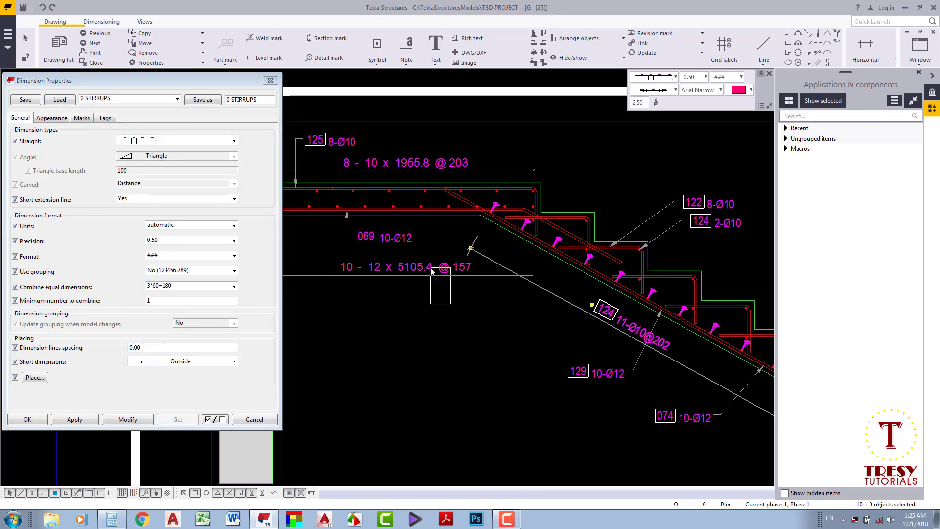
pyautogui.moveTo(451, 304); pyautogui.dragTo(430, 271)
pyautogui.keyDown('shift'); pyautogui.click(438, 173); pyautogui.keyUp('shift')
pyautogui.click(126, 420)
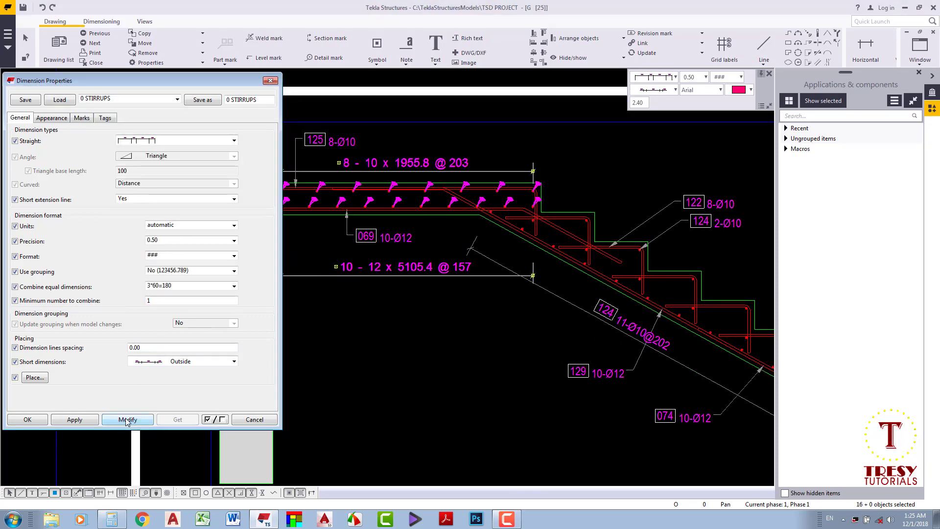
pyautogui.click(262, 420)
pyautogui.scroll(-3, 395, 360)
pyautogui.scroll(-2, 320, 325)
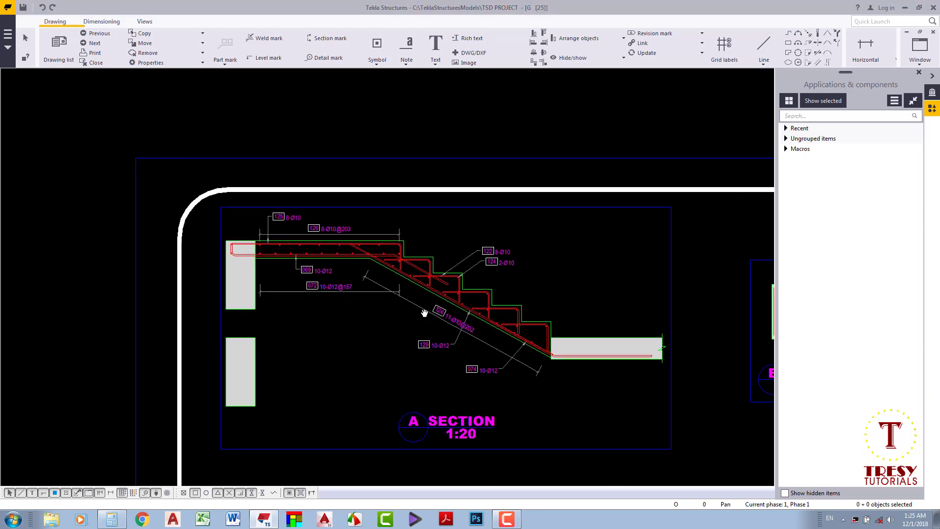
# Give mark 124 leader lines to one point with circle arrows, and lower it level with its bars.
pyautogui.scroll(2, 425, 313)
pyautogui.doubleClick(483, 260)
pyautogui.click(68, 119)
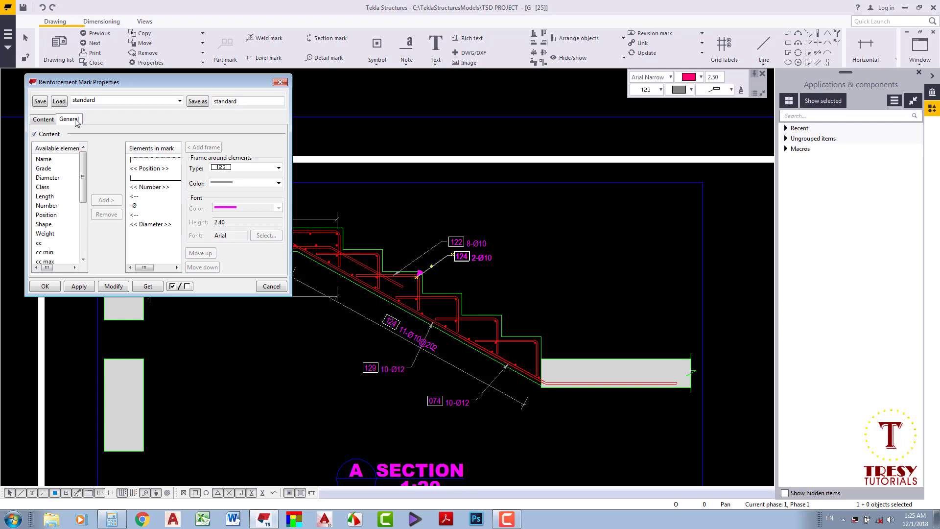
pyautogui.click(175, 147)
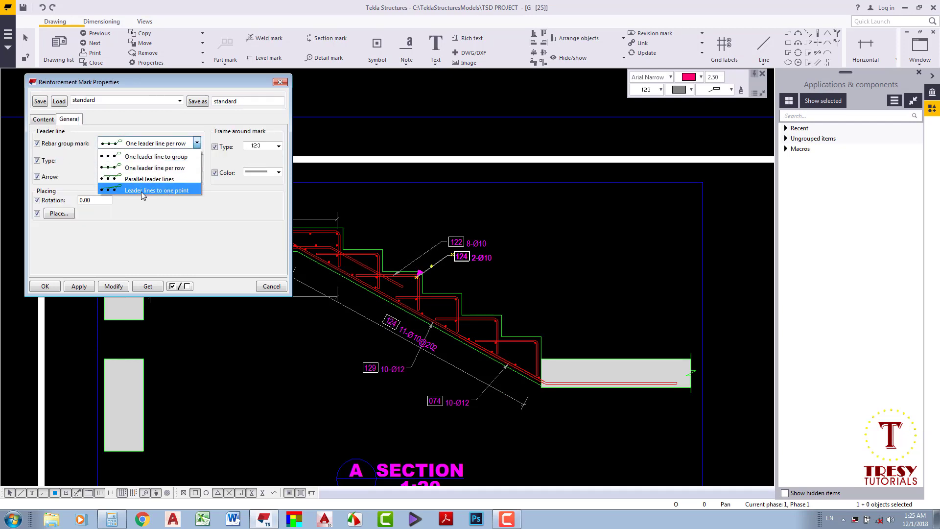
pyautogui.click(141, 191)
pyautogui.click(169, 174)
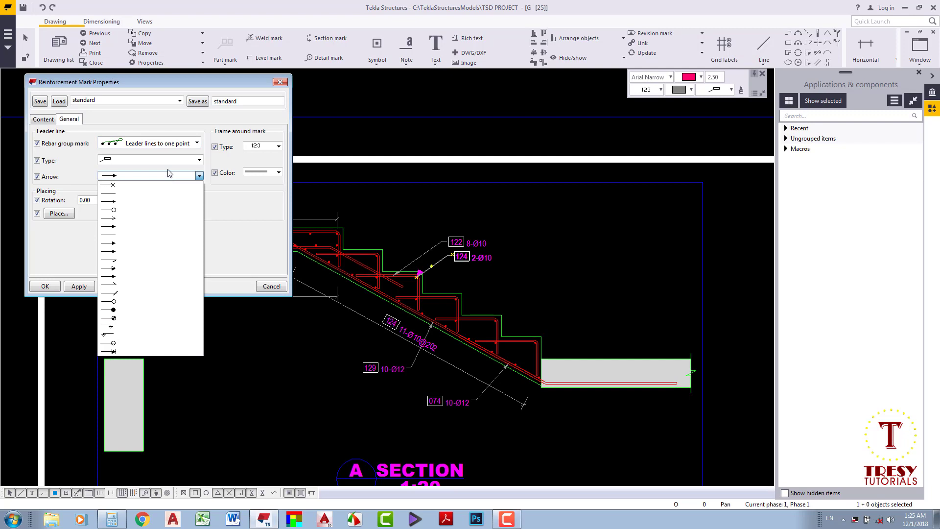
pyautogui.click(126, 301)
pyautogui.scroll(3, 410, 279)
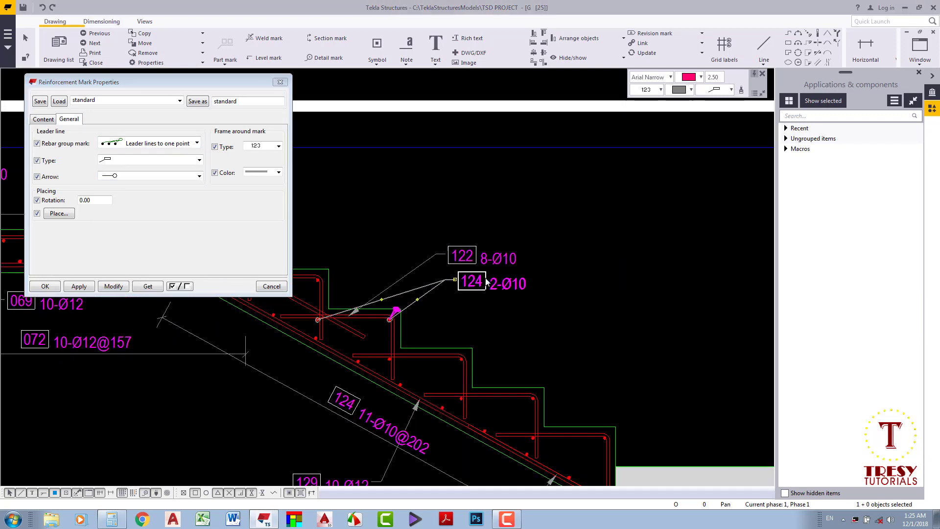
pyautogui.moveTo(484, 279)
pyautogui.mouseDown()
pyautogui.moveTo(464, 318)
pyautogui.moveTo(448, 316)
pyautogui.mouseUp()
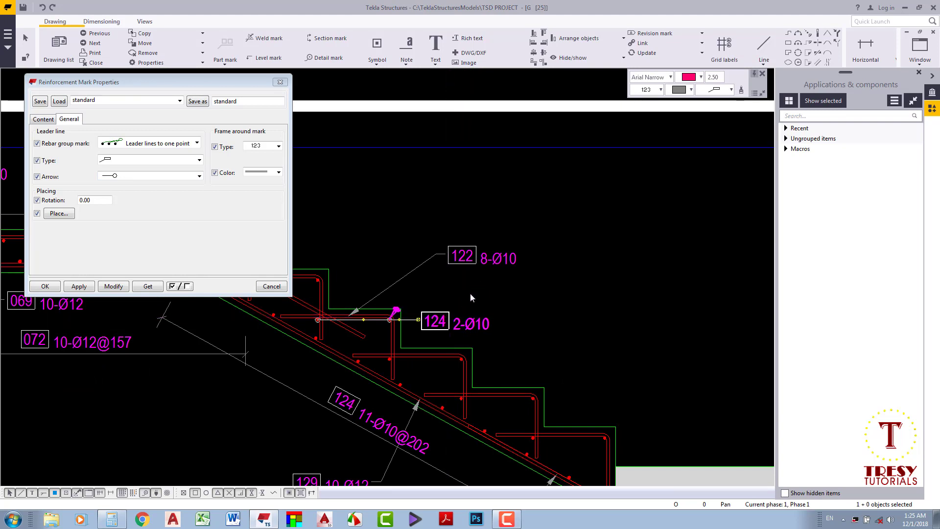
pyautogui.click(44, 120)
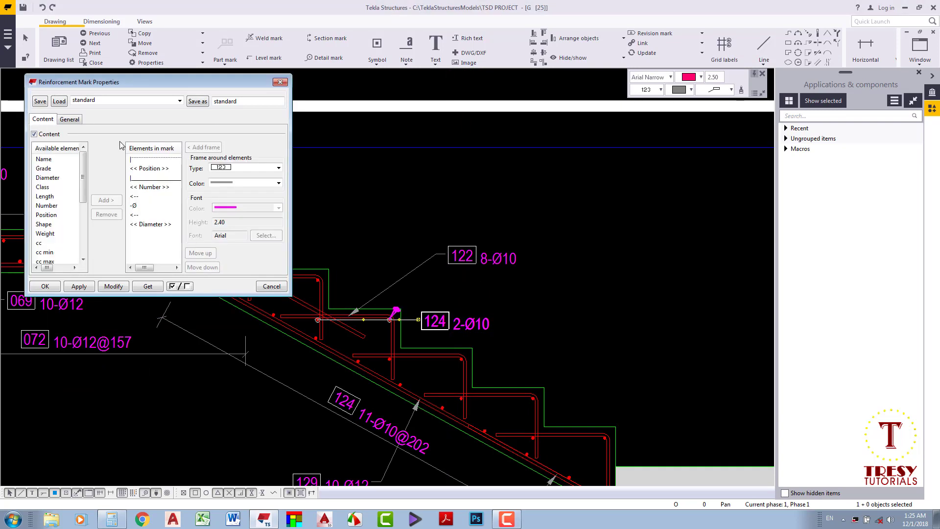
# Add /STEP text in Arial Narrow to the 122 and 124 marks, moving 122 near its bars.
pyautogui.click(45, 134)
pyautogui.moveTo(491, 260); pyautogui.dragTo(404, 288)
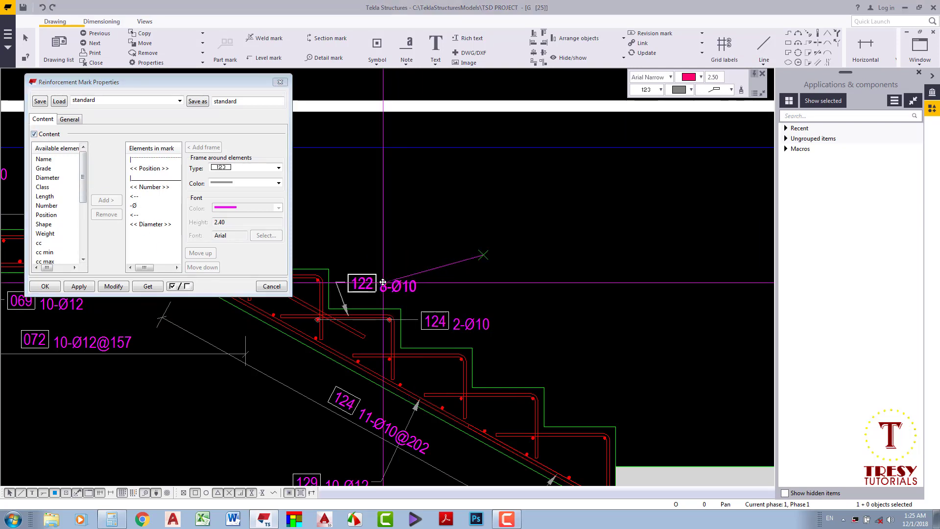
pyautogui.scroll(-3, 49, 241)
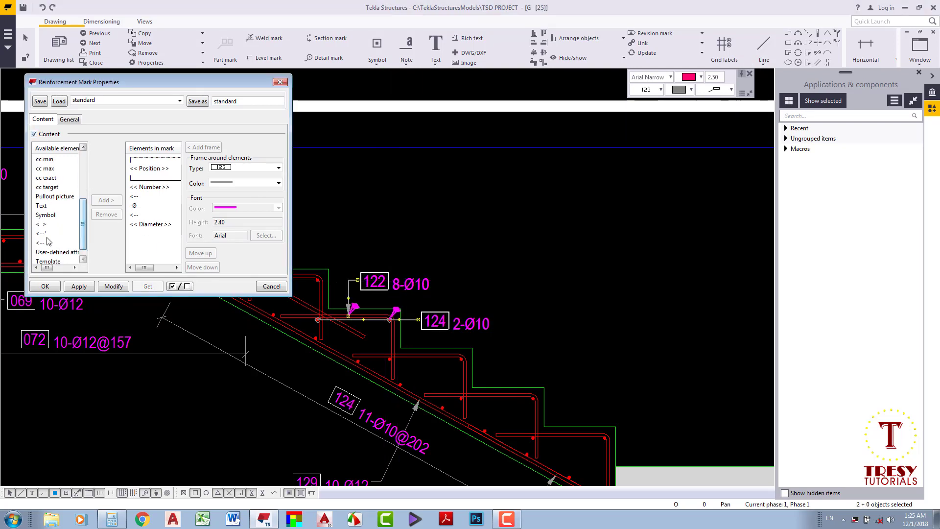
pyautogui.doubleClick(47, 206)
pyautogui.write('/STEP')
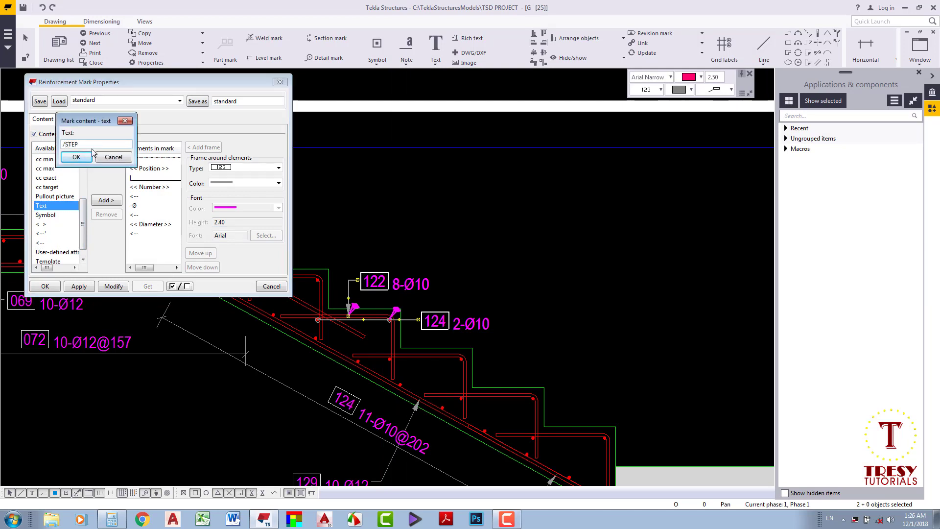
pyautogui.click(77, 157)
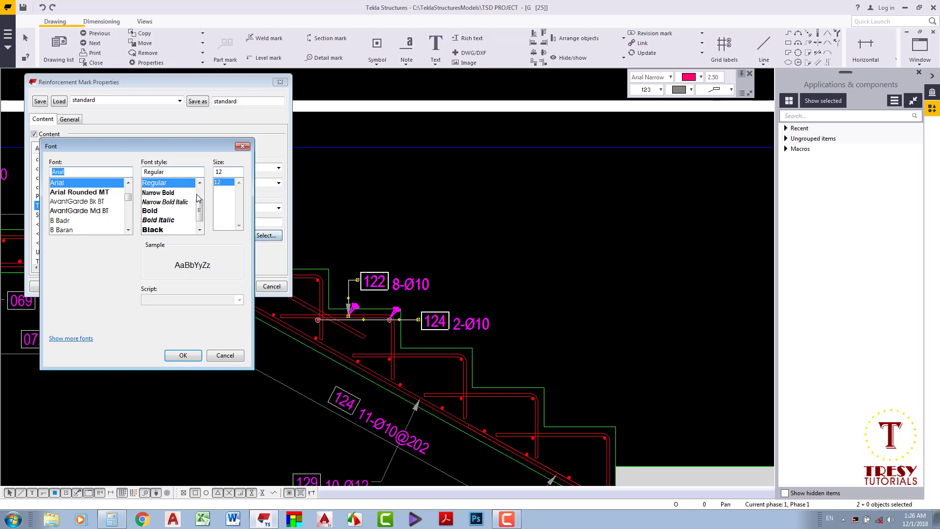
pyautogui.moveTo(200, 198); pyautogui.dragTo(200, 190)
pyautogui.click(167, 184)
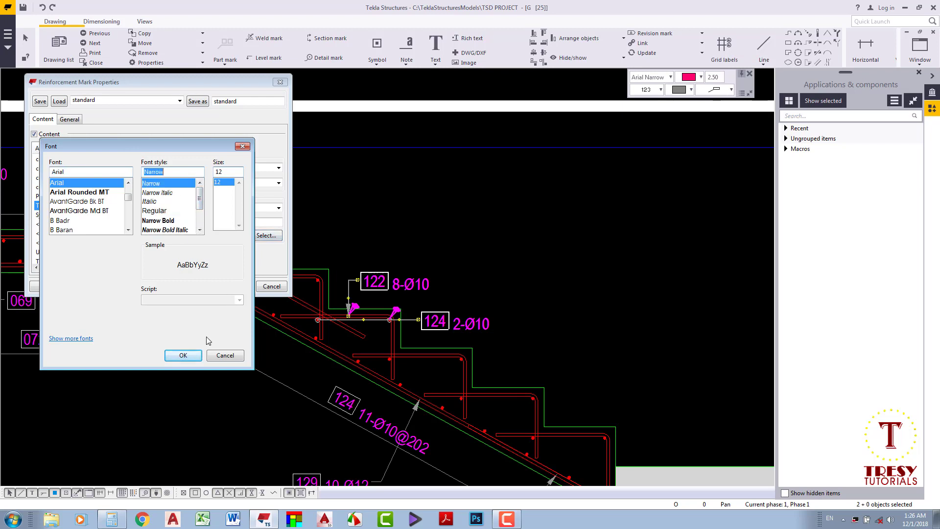
pyautogui.click(182, 357)
pyautogui.click(112, 286)
pyautogui.write('0 STEP')
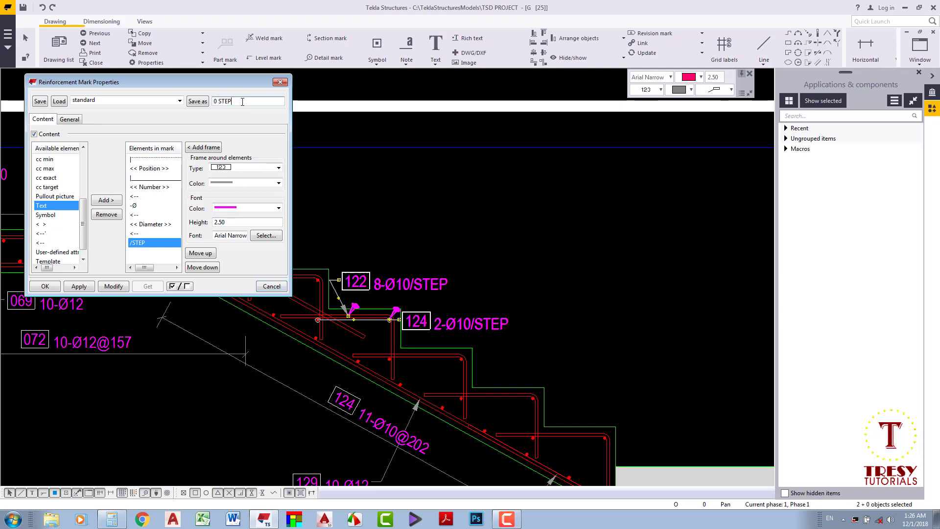
pyautogui.click(267, 286)
pyautogui.press('Home')
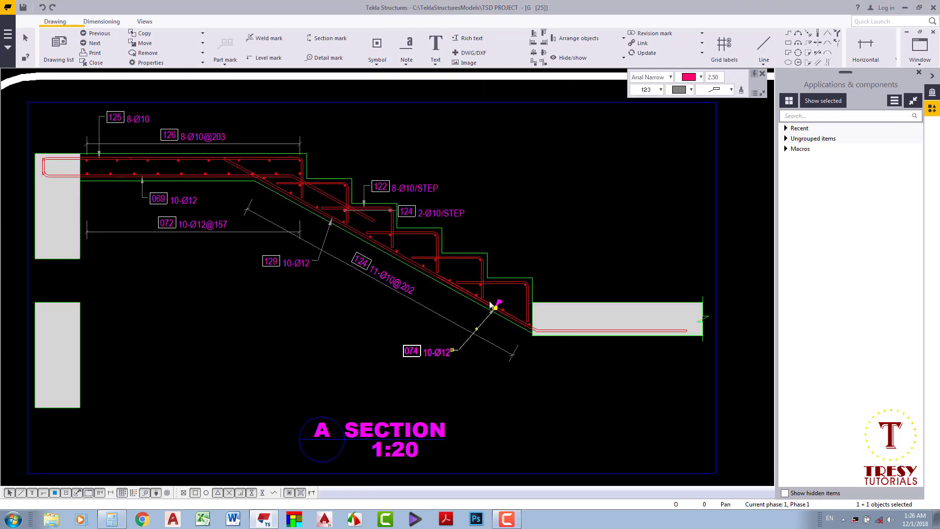
# Move the 074 10-Ø12 mark just beneath the landing slab, near its bar.
pyautogui.moveTo(514, 321)
pyautogui.mouseDown()
pyautogui.moveTo(523, 366)
pyautogui.moveTo(617, 357)
pyautogui.mouseUp()
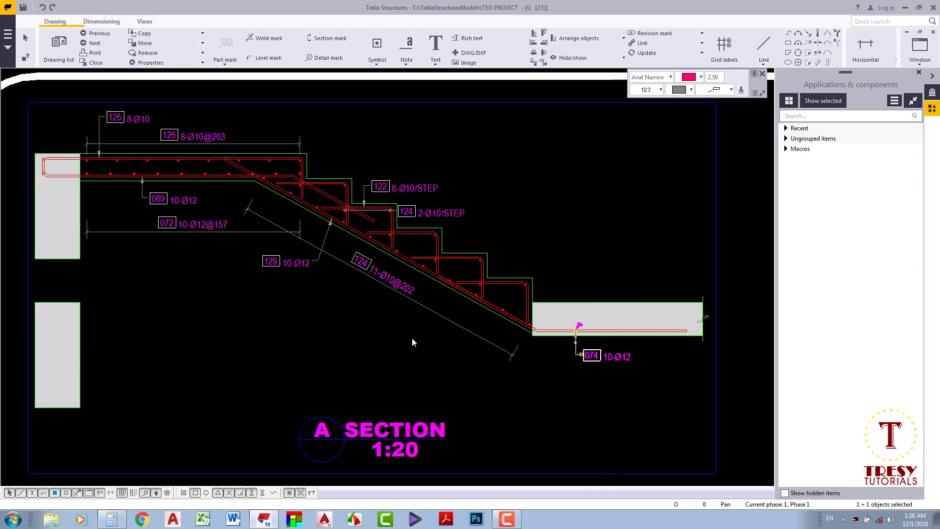
pyautogui.scroll(-1, 226, 302)
pyautogui.scroll(-2, 268, 313)
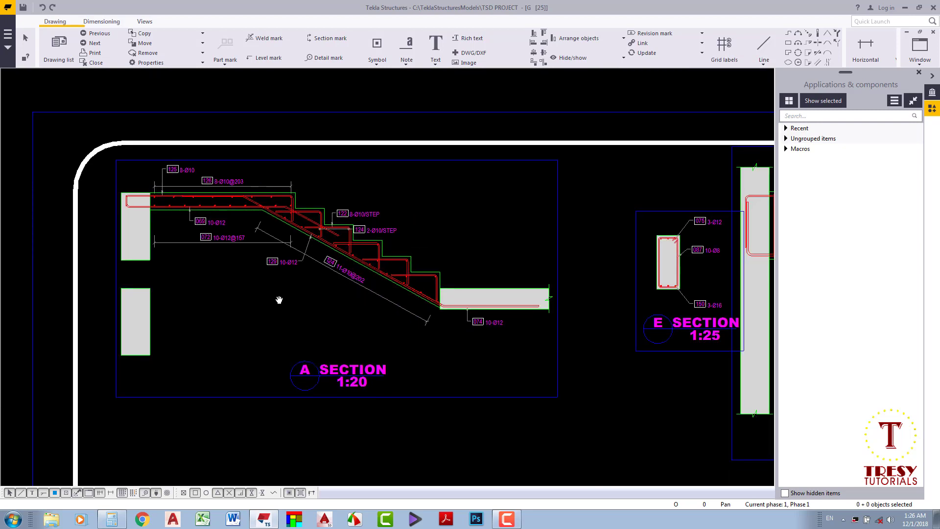
pyautogui.click(435, 64)
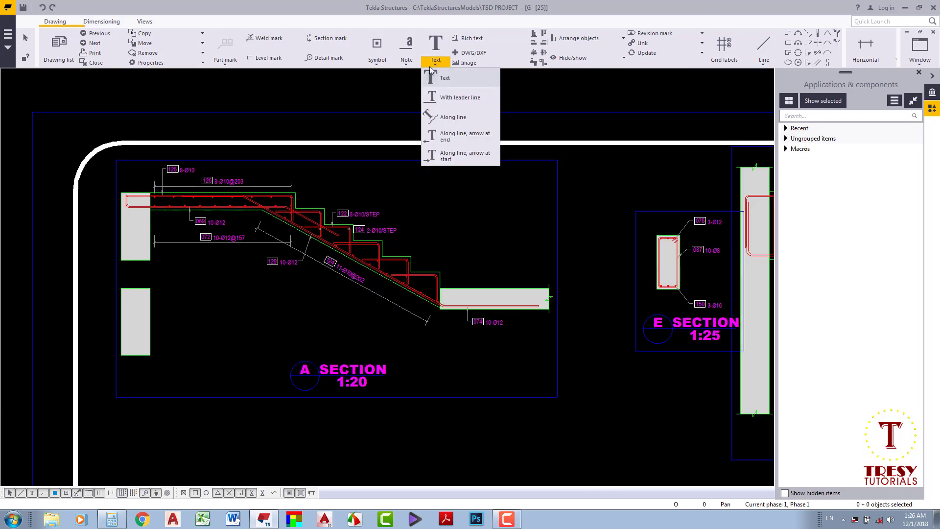
# Add an associative note for bar 069, placed below the stair.
pyautogui.click(460, 97)
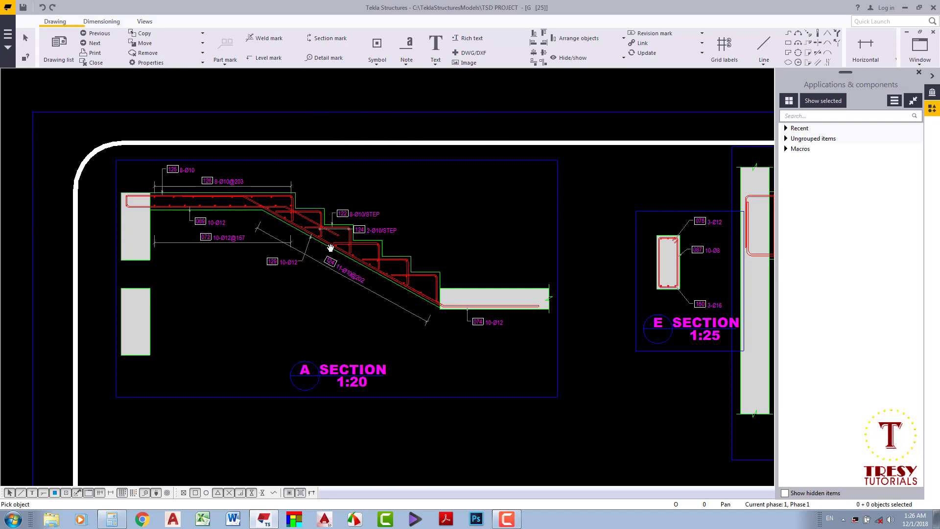
pyautogui.scroll(2, 331, 248)
pyautogui.scroll(2, 279, 205)
pyautogui.scroll(-2, 284, 191)
pyautogui.click(283, 185)
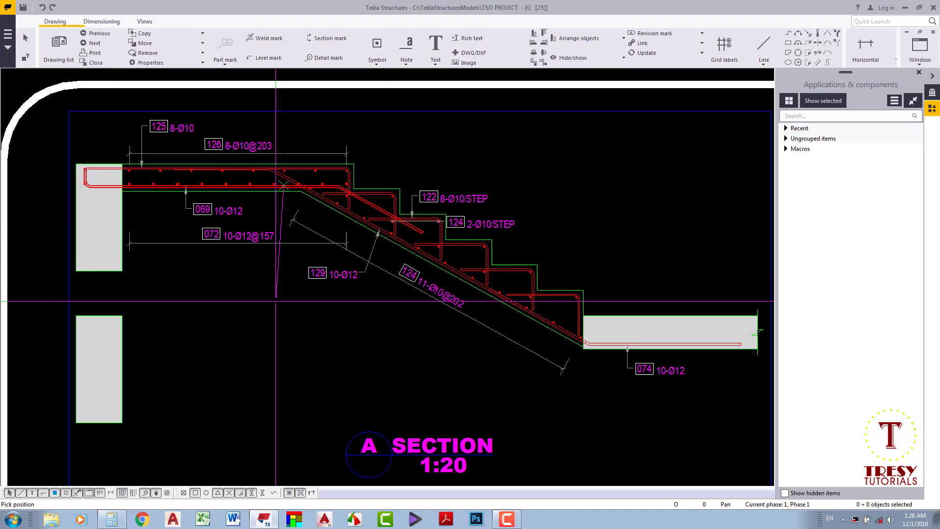
pyautogui.click(281, 303)
pyautogui.scroll(-1, 287, 301)
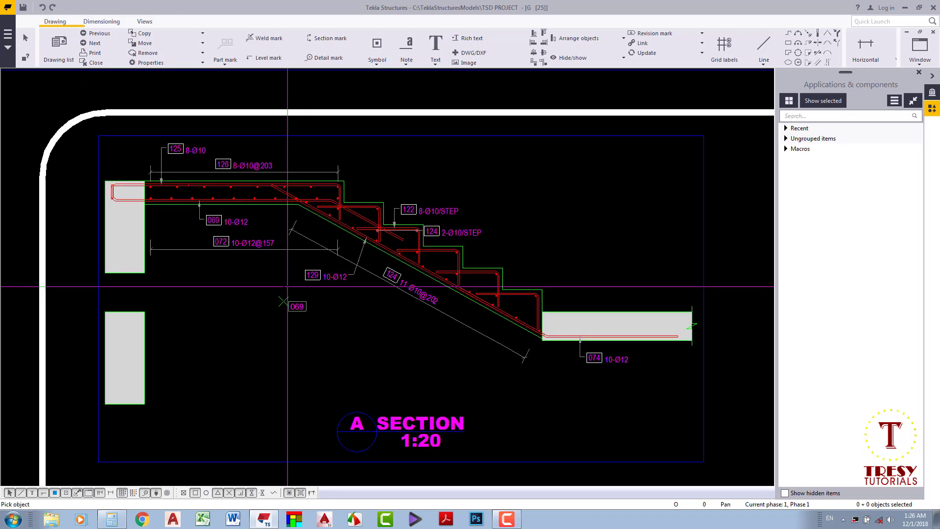
# Apply the 0 BAR settings to the 069 note and move its shape sketch left.
pyautogui.doubleClick(295, 306)
pyautogui.click(112, 98)
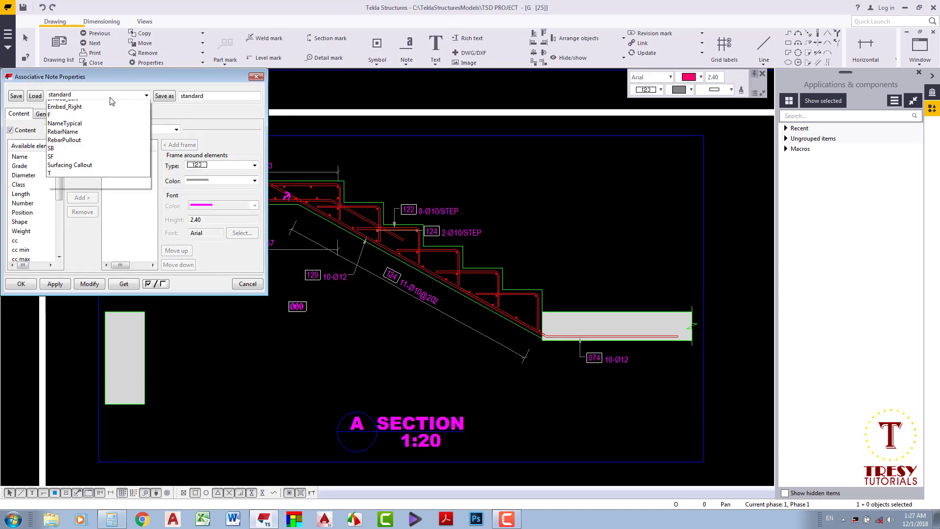
pyautogui.scroll(3, 107, 117)
pyautogui.click(71, 102)
pyautogui.click(35, 96)
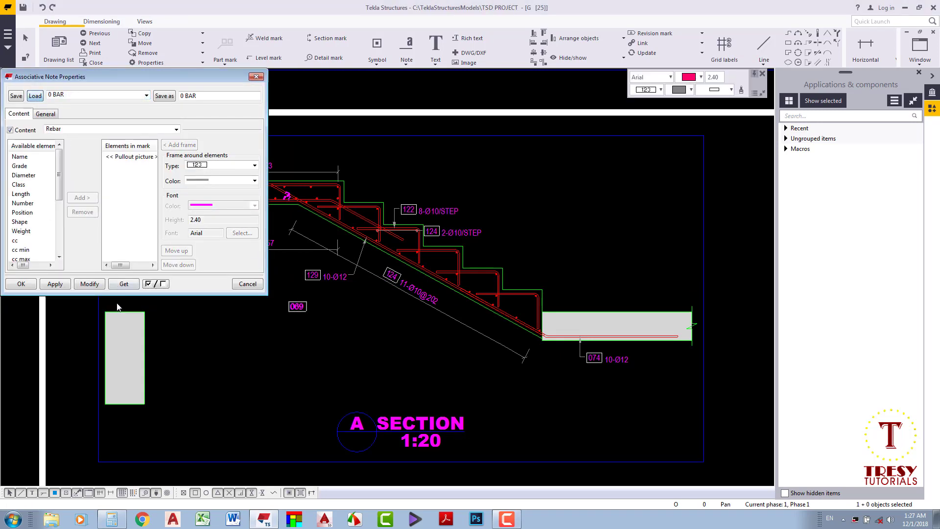
pyautogui.click(89, 283)
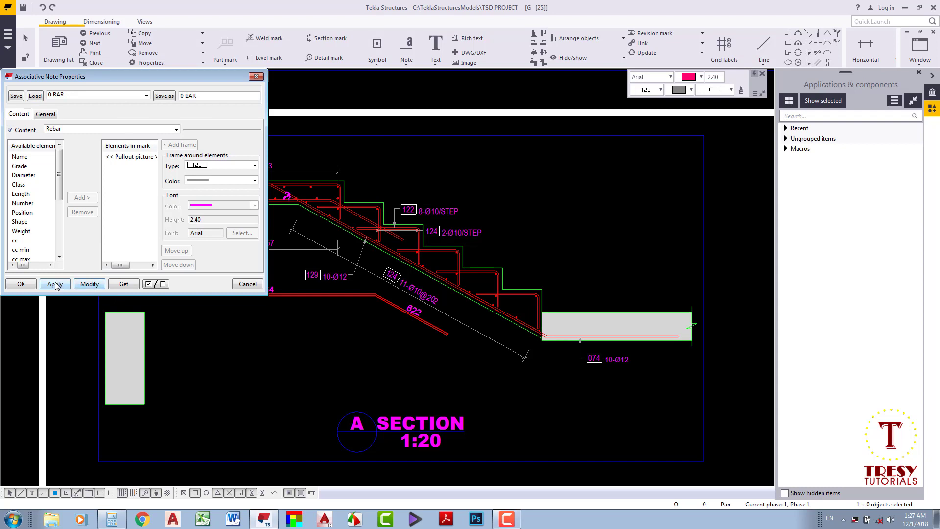
pyautogui.click(21, 284)
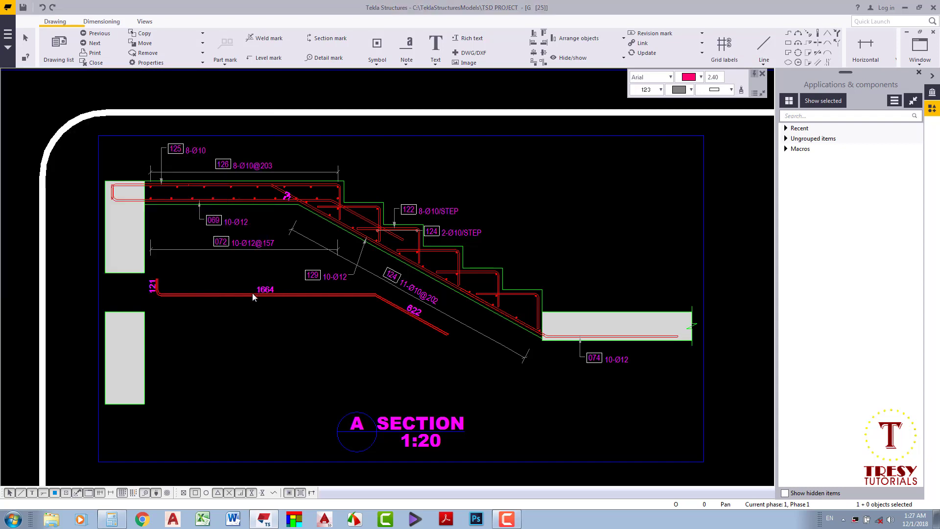
pyautogui.moveTo(252, 293); pyautogui.dragTo(209, 303)
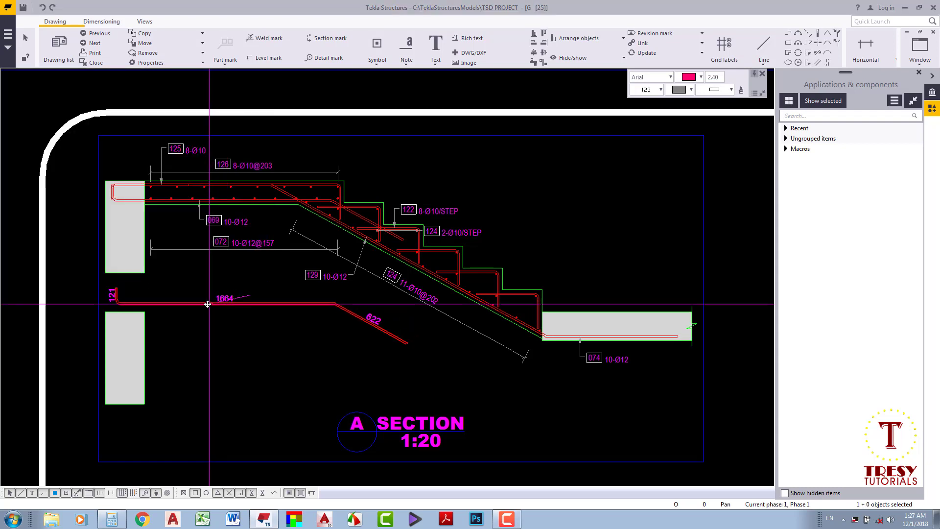
pyautogui.click(288, 338)
# Add leaderless bar-shape sketches for the sloped bar and one more bar below the stair.
pyautogui.click(407, 62)
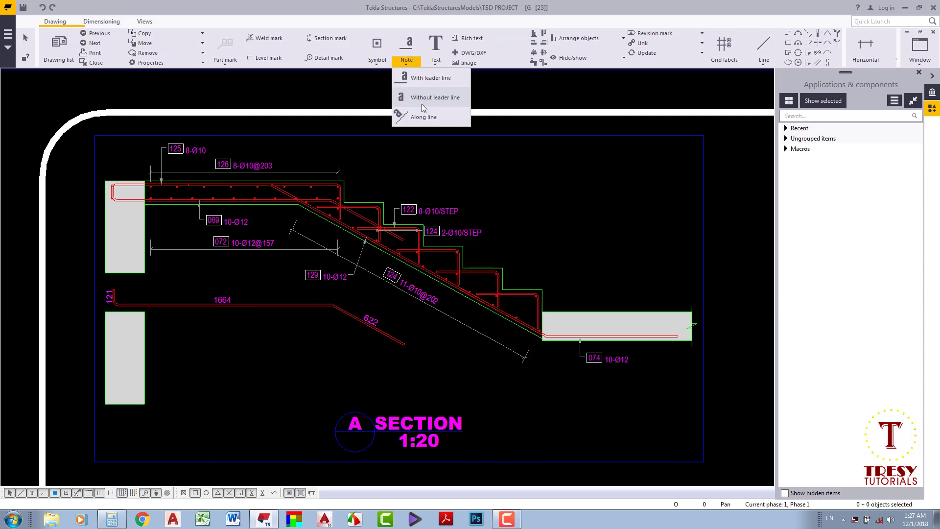
pyautogui.click(421, 100)
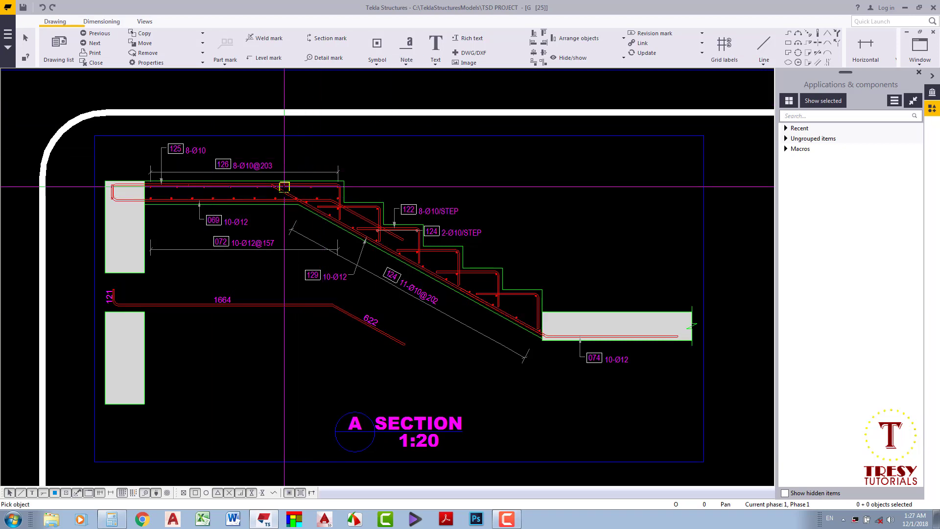
pyautogui.click(287, 195)
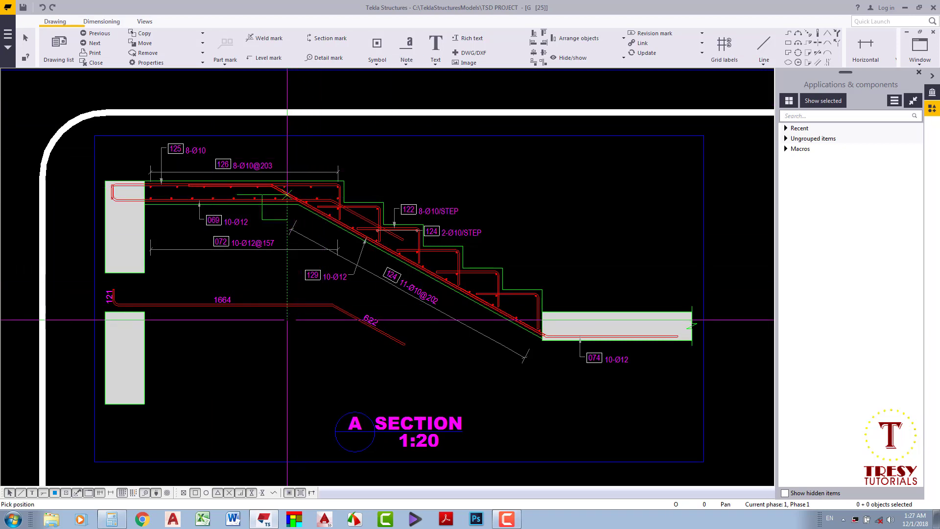
pyautogui.click(287, 320)
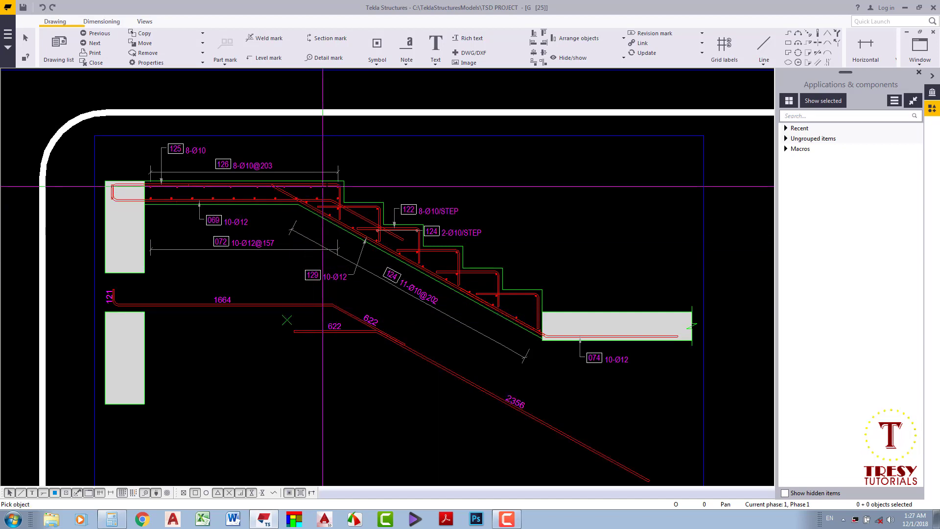
pyautogui.click(324, 186)
pyautogui.click(310, 316)
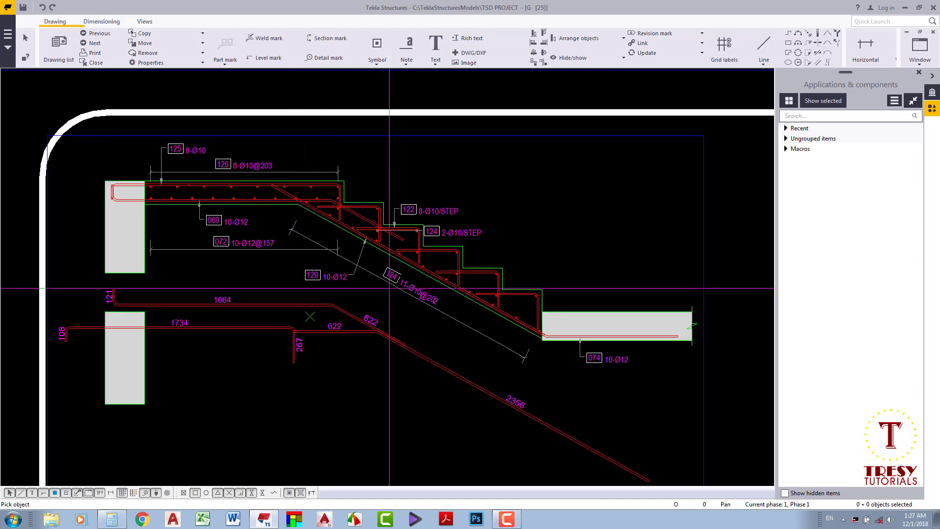
pyautogui.scroll(2, 403, 225)
pyautogui.scroll(2, 404, 225)
pyautogui.scroll(-2, 402, 221)
pyautogui.scroll(-2, 399, 235)
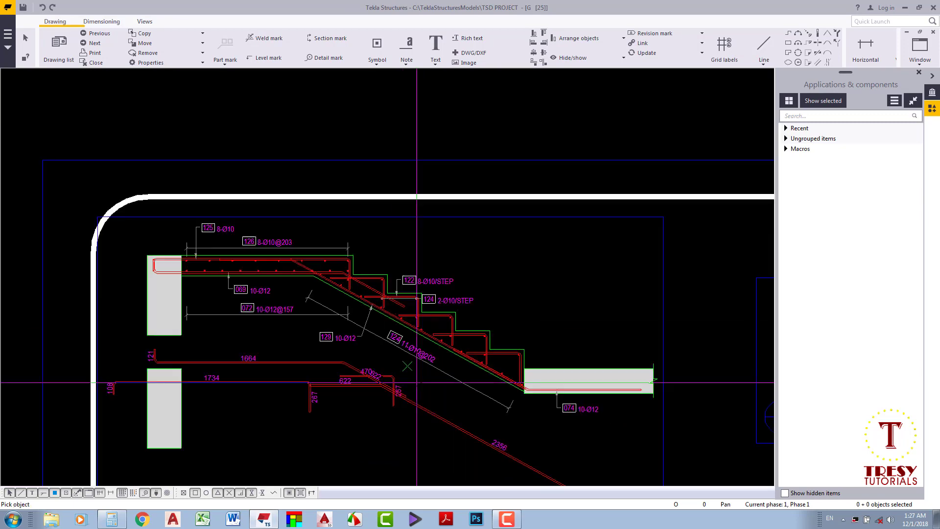
pyautogui.scroll(-1, 430, 294)
pyautogui.scroll(1, 455, 322)
pyautogui.scroll(2, 455, 321)
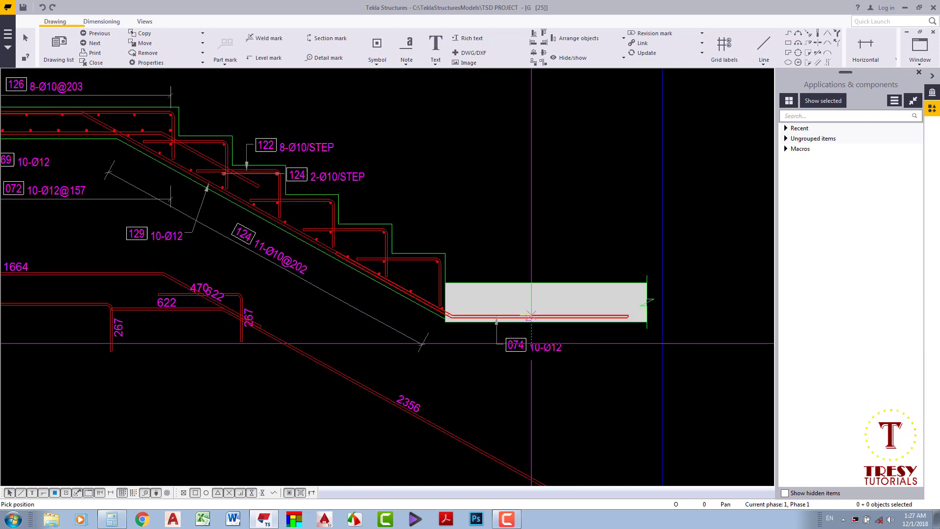
pyautogui.scroll(-2, 526, 387)
# Bring section E's label into view, starting then cancelling a line at the 991 bar's end.
pyautogui.moveTo(525, 387); pyautogui.dragTo(537, 338, button='middle')
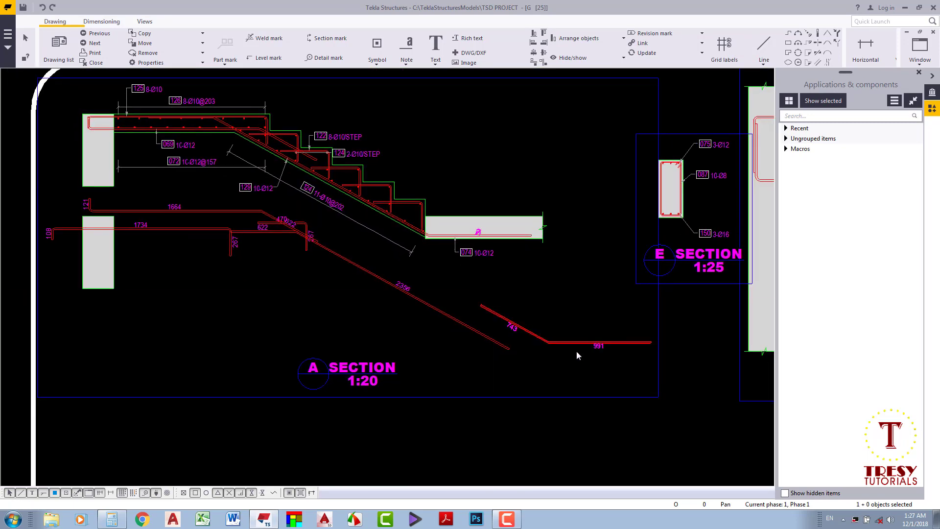
pyautogui.scroll(2, 576, 351)
pyautogui.click(568, 337)
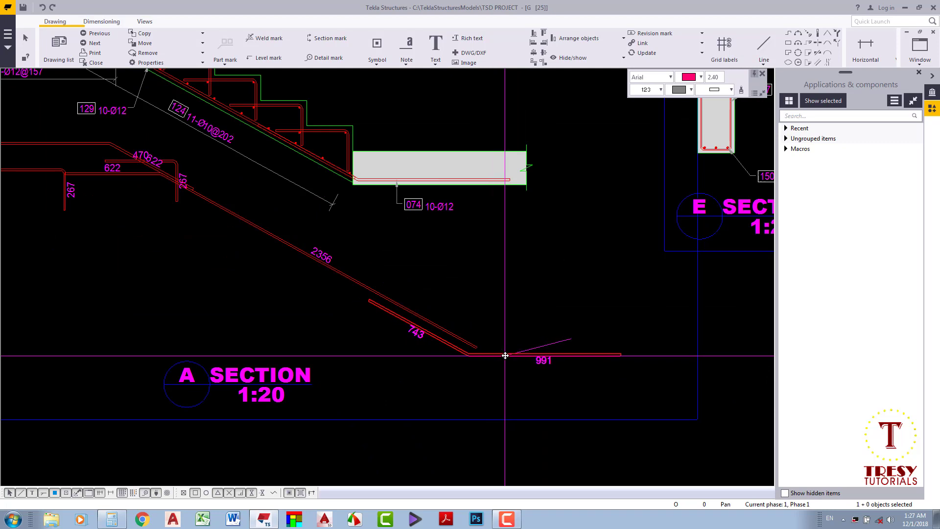
pyautogui.press('Escape')
pyautogui.scroll(-2, 397, 281)
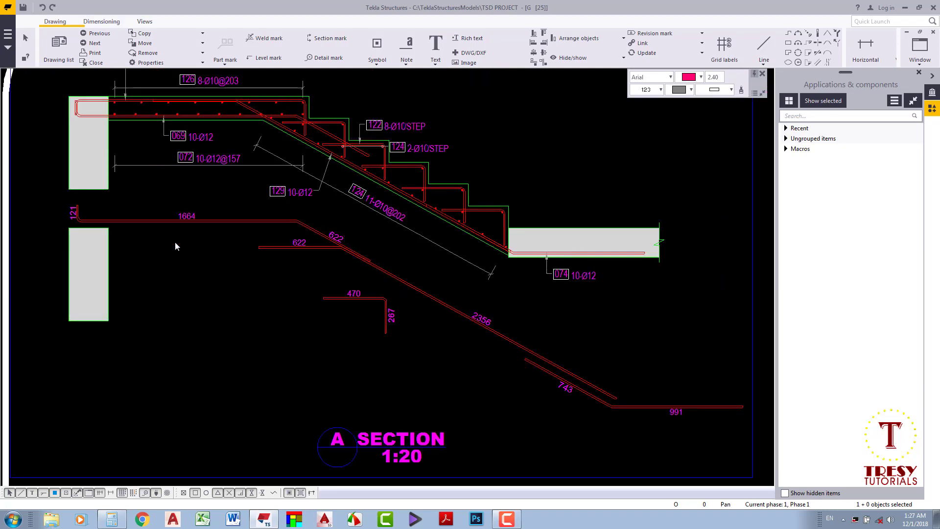
# Move the bent-bar shape sketches beside section A's left column, then pan to section E.
pyautogui.moveTo(228, 221); pyautogui.dragTo(308, 256)
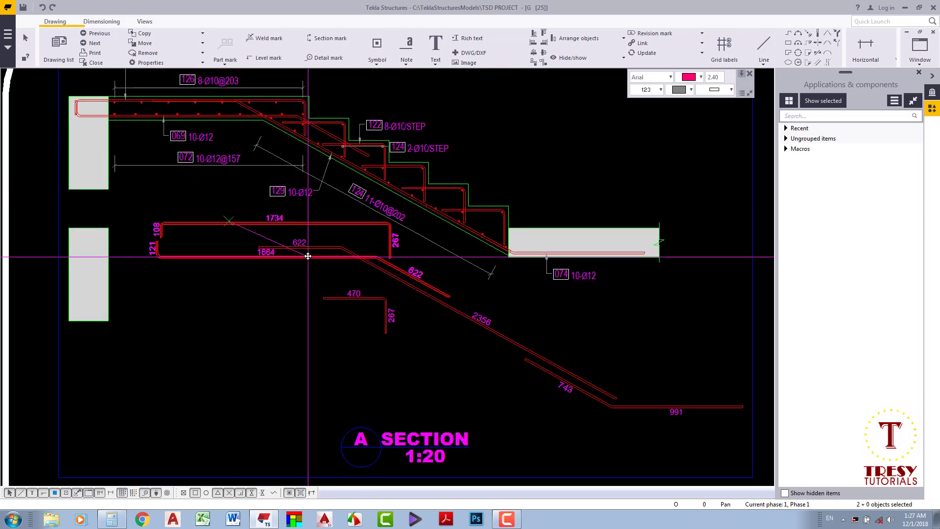
pyautogui.scroll(-1, 359, 304)
pyautogui.click(256, 287)
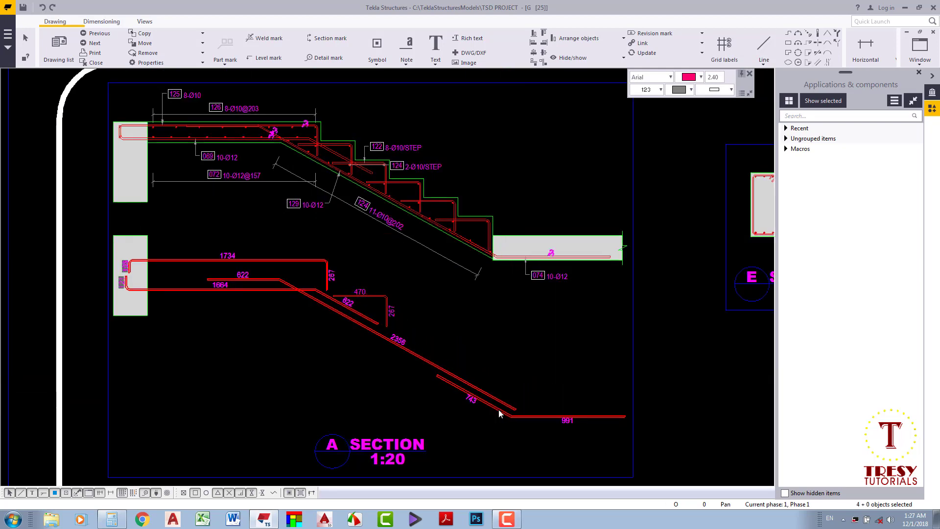
pyautogui.scroll(-2, 499, 414)
pyautogui.click(345, 234)
pyautogui.scroll(4, 316, 216)
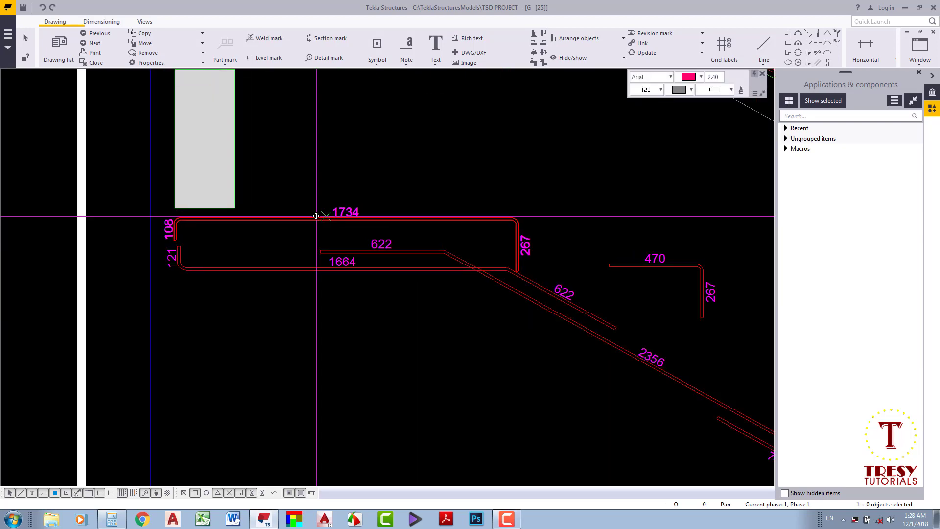
pyautogui.scroll(-4, 317, 216)
pyautogui.press('Escape')
pyautogui.scroll(-1, 381, 300)
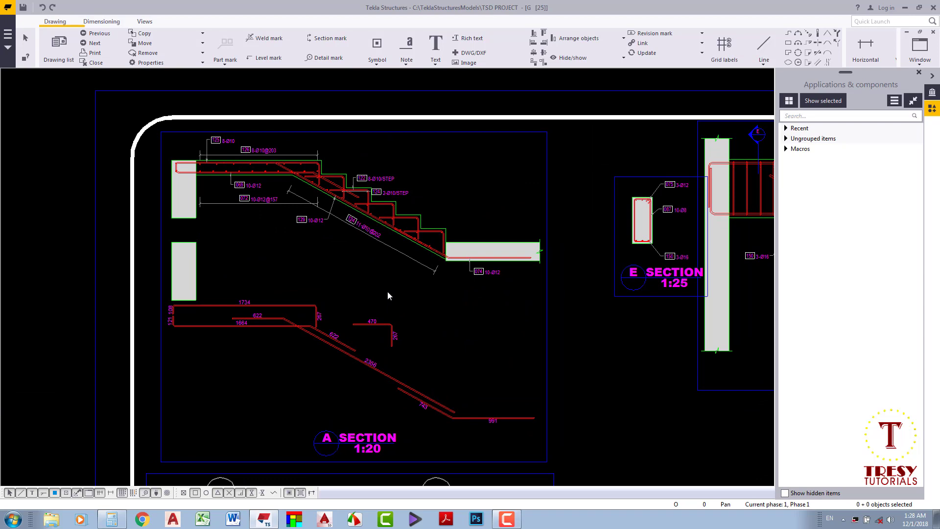
pyautogui.scroll(1, 419, 284)
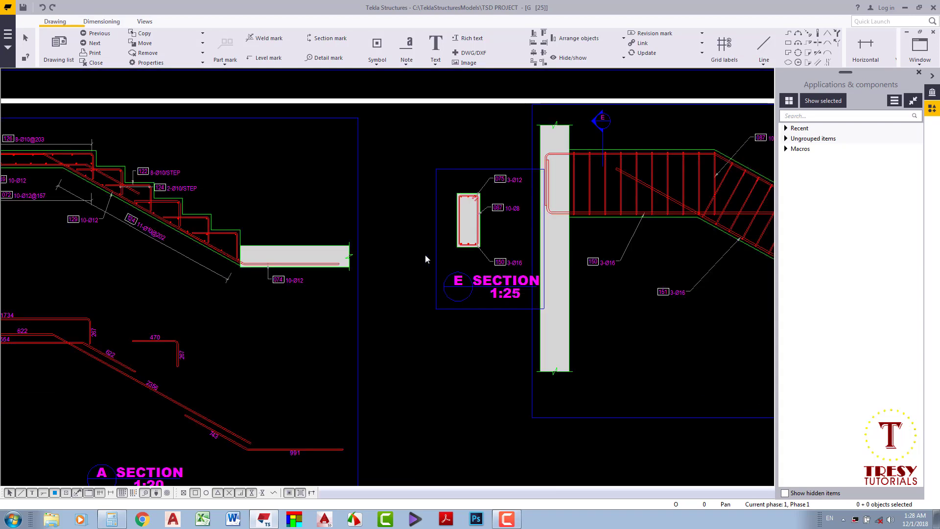
pyautogui.moveTo(425, 255); pyautogui.dragTo(399, 257, button='middle')
# Dimension section E's column with a vertical 700 height and horizontal 300 width.
pyautogui.click(101, 21)
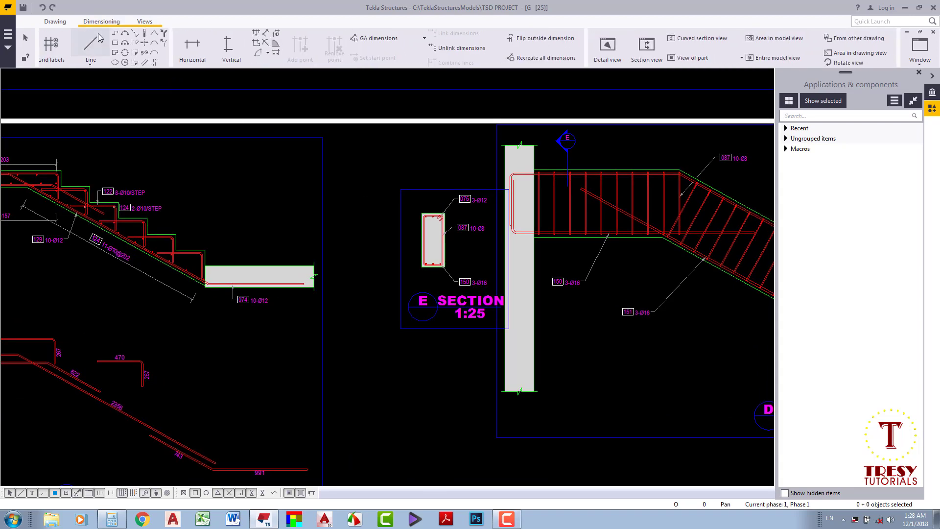
pyautogui.click(97, 47)
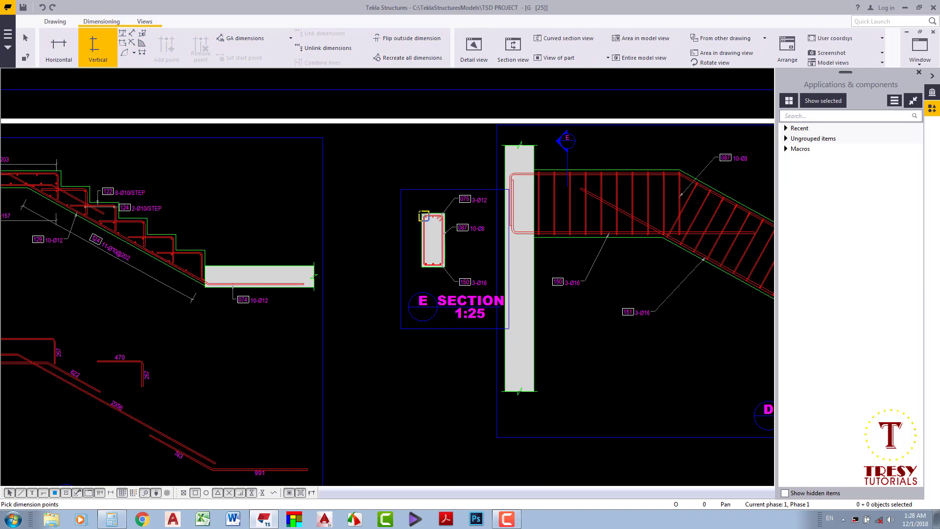
pyautogui.scroll(3, 424, 216)
pyautogui.click(382, 367)
pyautogui.middleClick(383, 368)
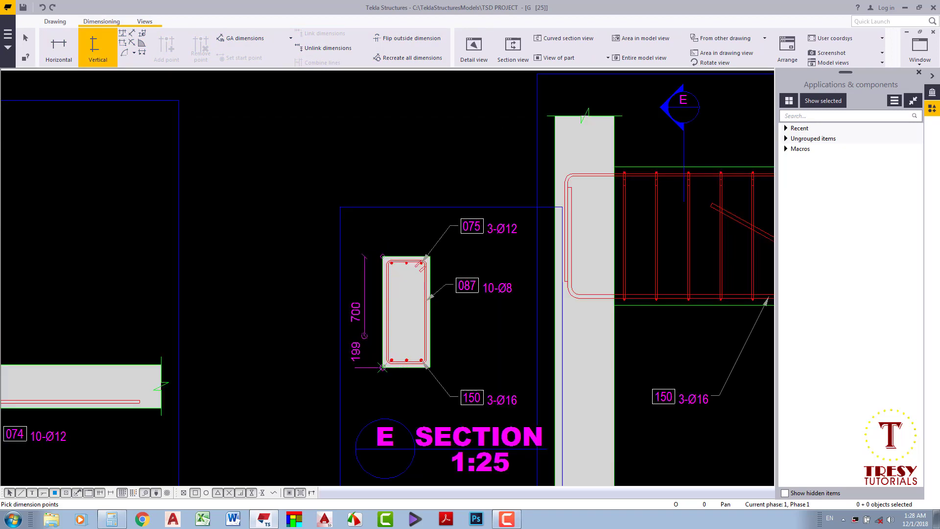
pyautogui.click(362, 332)
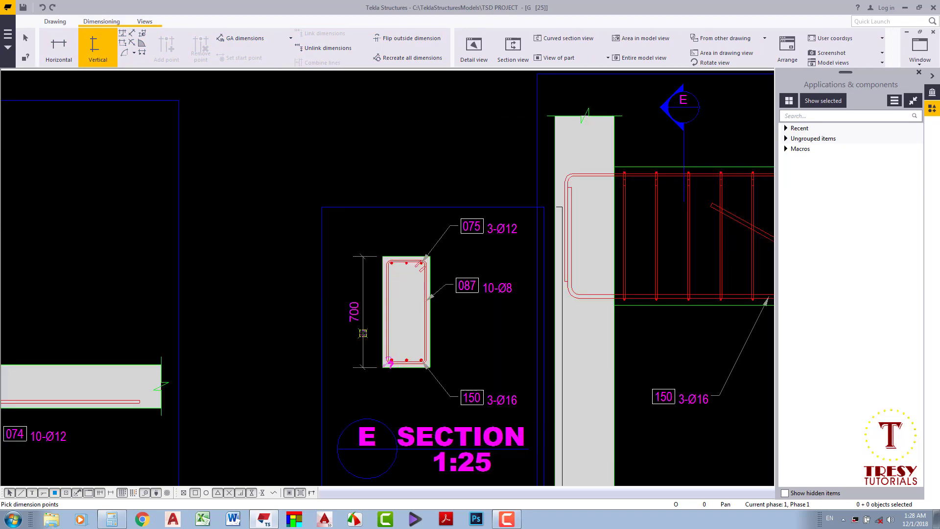
pyautogui.click(58, 46)
pyautogui.scroll(2, 390, 363)
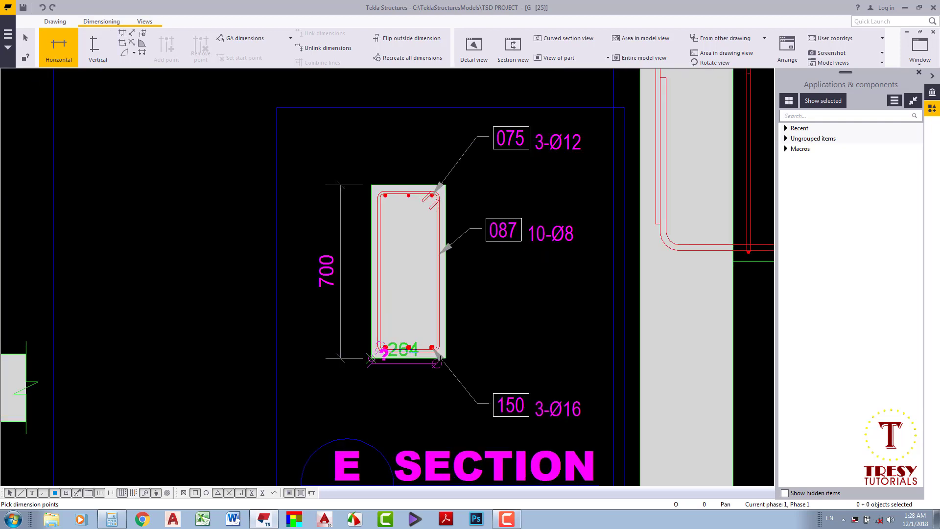
pyautogui.click(383, 352)
pyautogui.click(408, 391)
pyautogui.press('Escape')
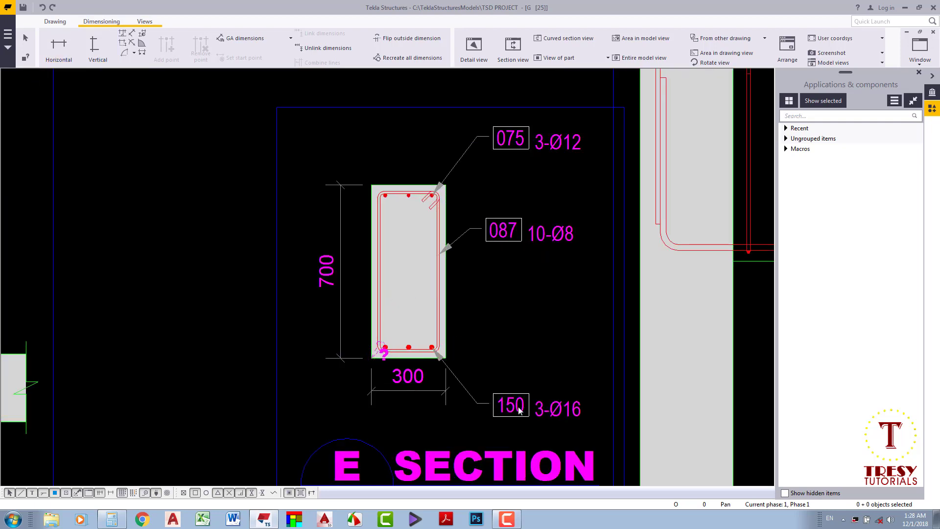
# Move the 150, 087 and 075 marks beside the column on horizontal leaders.
pyautogui.moveTo(511, 405); pyautogui.dragTo(508, 349)
pyautogui.click(506, 236)
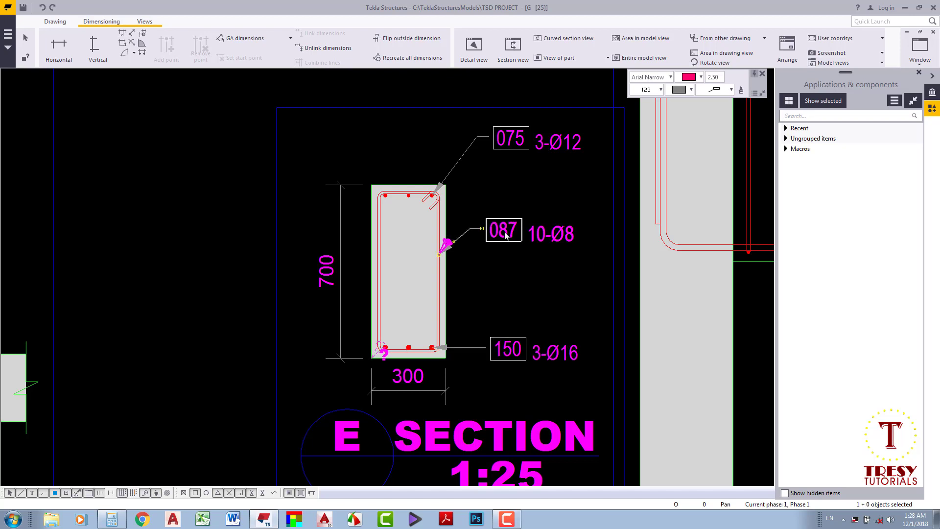
pyautogui.moveTo(506, 263); pyautogui.dragTo(504, 258)
pyautogui.click(512, 141)
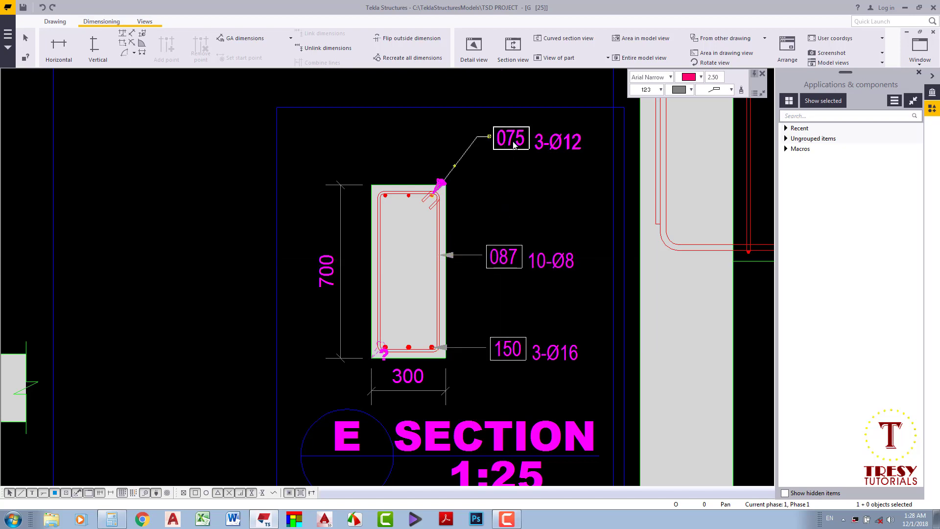
pyautogui.moveTo(513, 142); pyautogui.dragTo(507, 196)
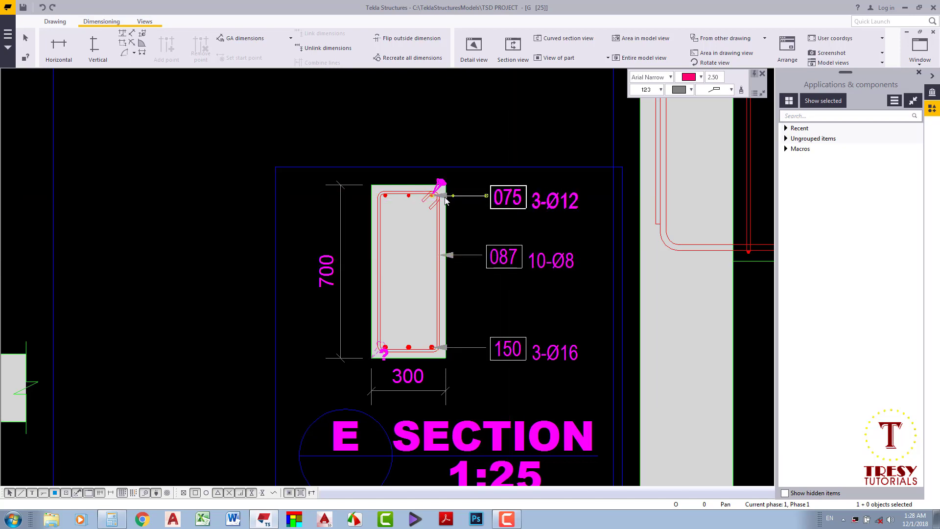
pyautogui.scroll(-2, 444, 198)
pyautogui.click(52, 22)
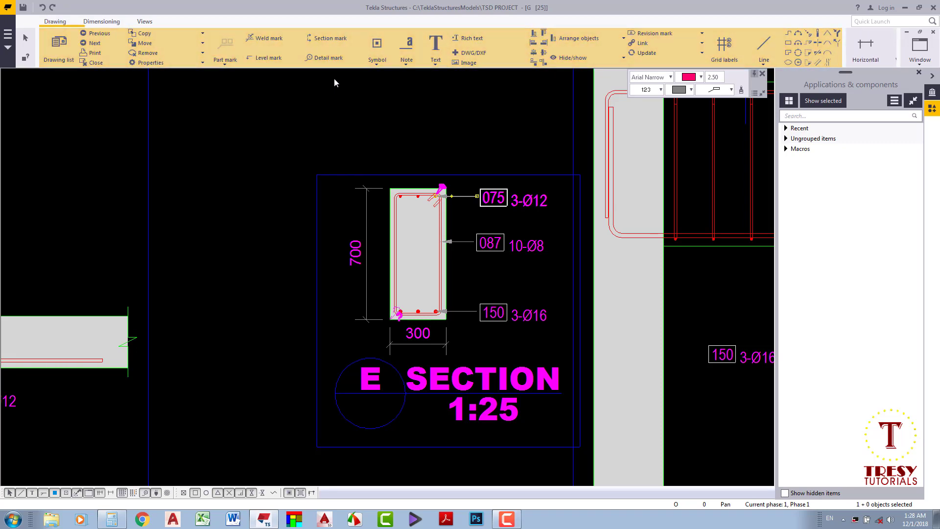
# Add a leader note showing the 648 × 248 stirrup shape beside section E's column.
pyautogui.click(406, 63)
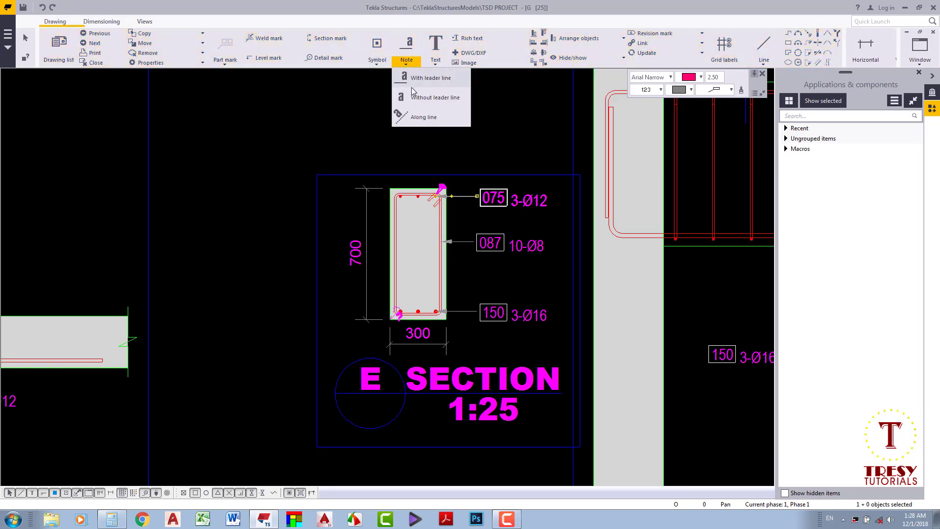
pyautogui.click(416, 97)
pyautogui.click(391, 237)
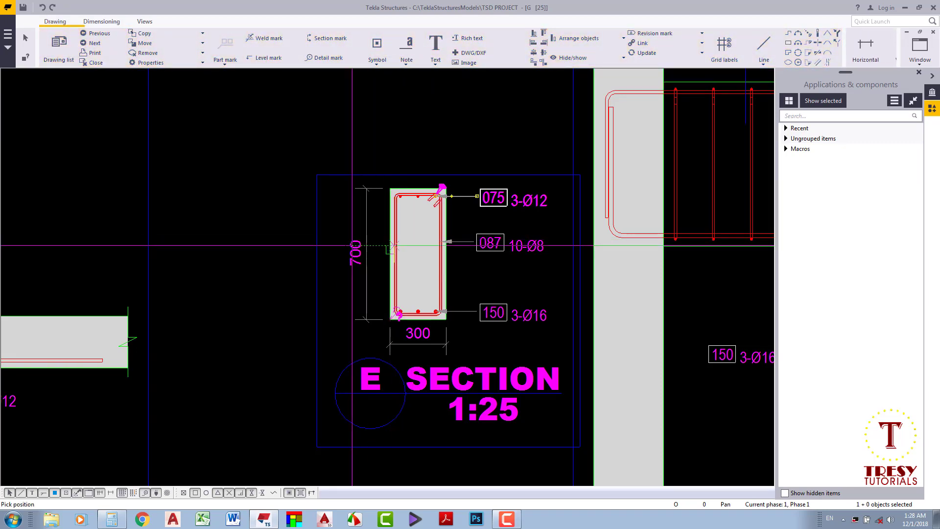
pyautogui.click(292, 288)
pyautogui.moveTo(292, 287); pyautogui.dragTo(295, 211)
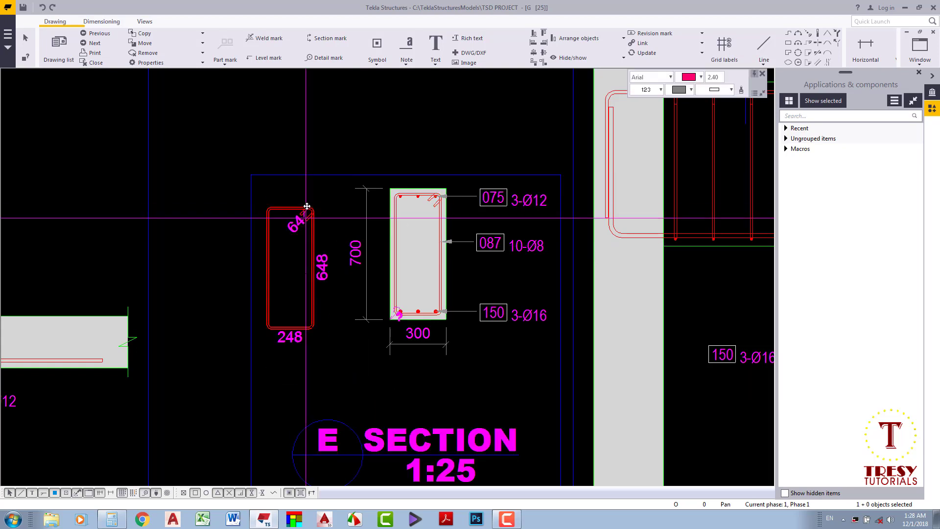
# Apply the 0 TSD dimension settings to the 700 and 300 dimensions.
pyautogui.doubleClick(356, 252)
pyautogui.click(150, 99)
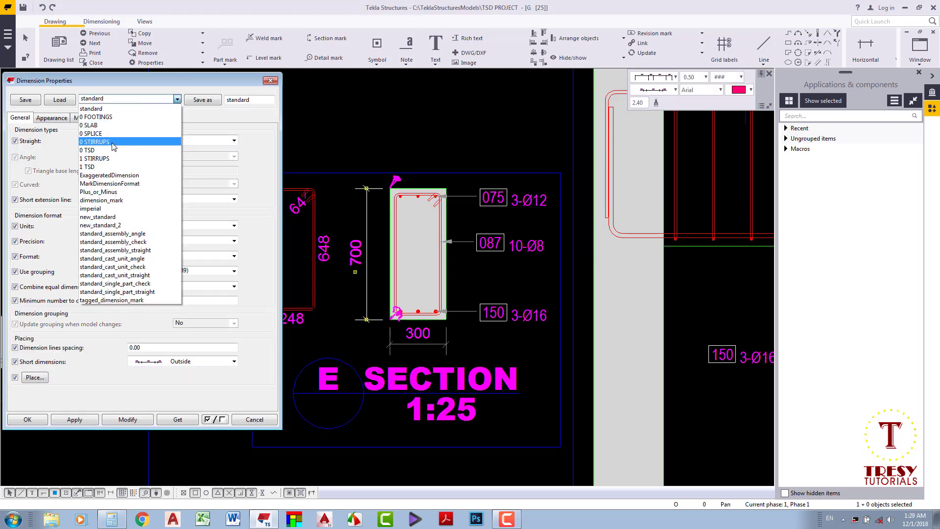
pyautogui.click(110, 153)
pyautogui.click(64, 100)
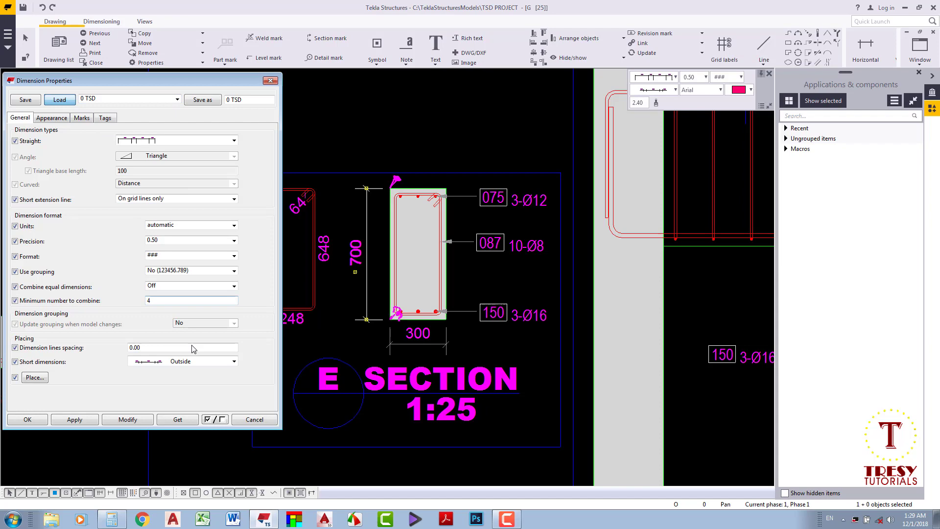
pyautogui.click(129, 419)
pyautogui.click(405, 350)
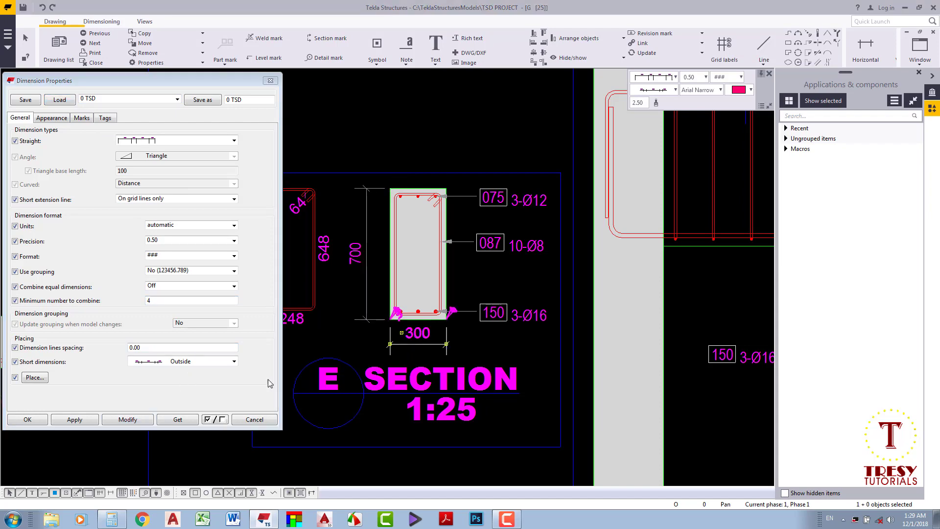
pyautogui.click(133, 421)
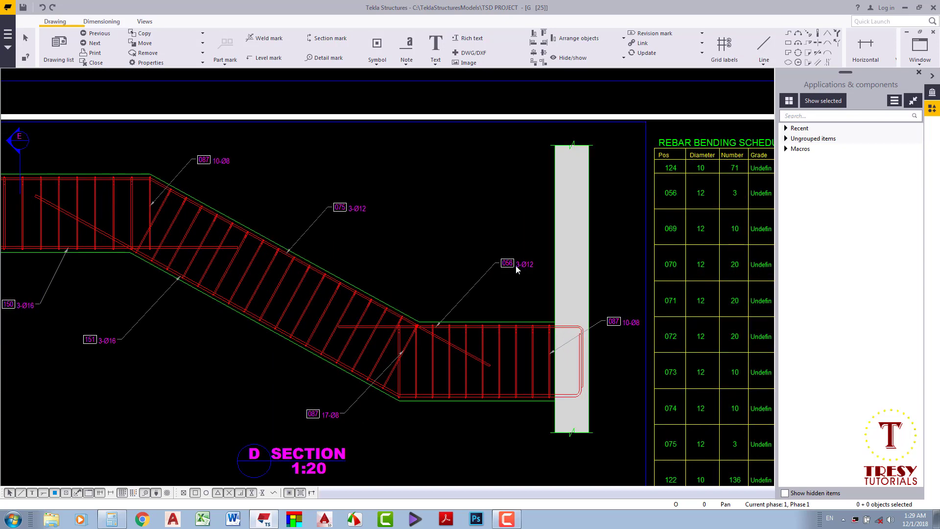
# Select the 087 17-Ø8 mark and reposition the 150 mark.
pyautogui.scroll(2, 515, 265)
pyautogui.scroll(-2, 527, 306)
pyautogui.scroll(-1, 440, 342)
pyautogui.scroll(2, 411, 402)
pyautogui.click(412, 403)
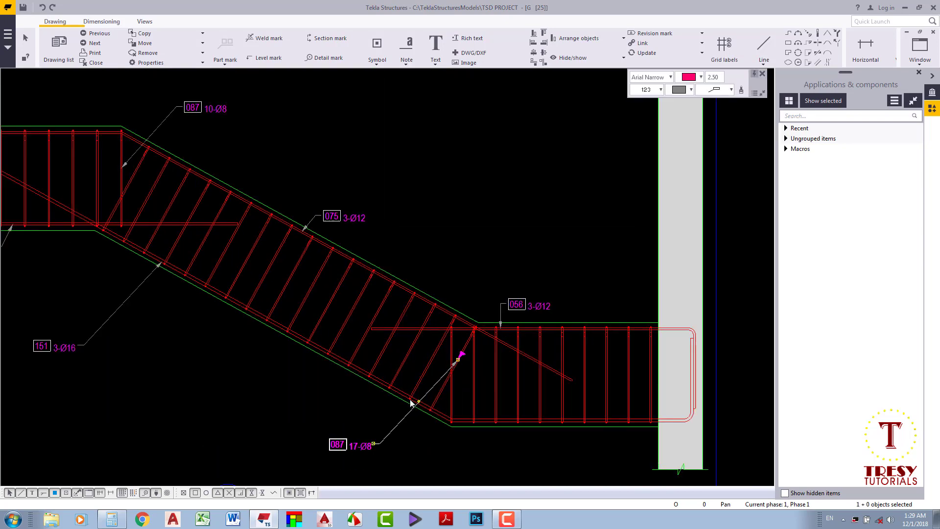
pyautogui.moveTo(126, 354); pyautogui.dragTo(225, 300)
# Add the 10 - 8 x 1854.2 @ 162 stirrup spacing mark above section D's flight.
pyautogui.scroll(2, 325, 231)
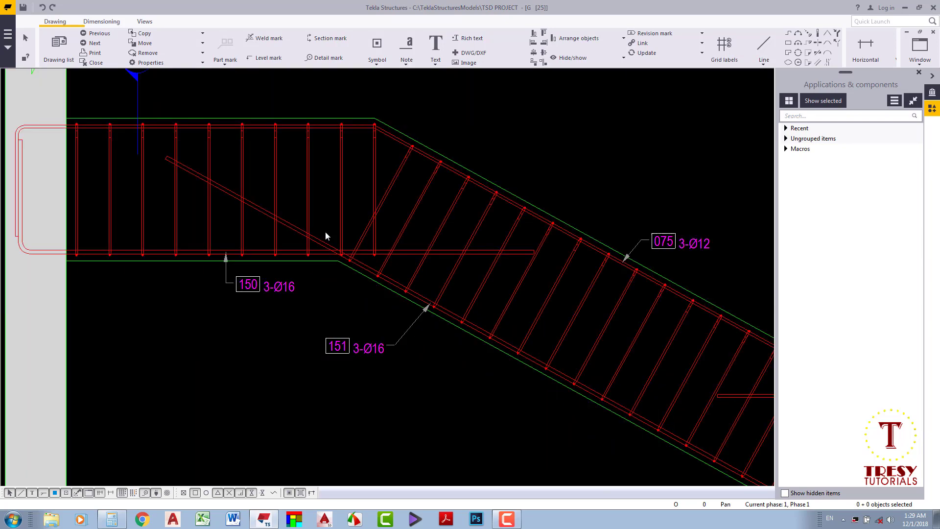
pyautogui.scroll(-2, 325, 231)
pyautogui.rightClick(325, 231)
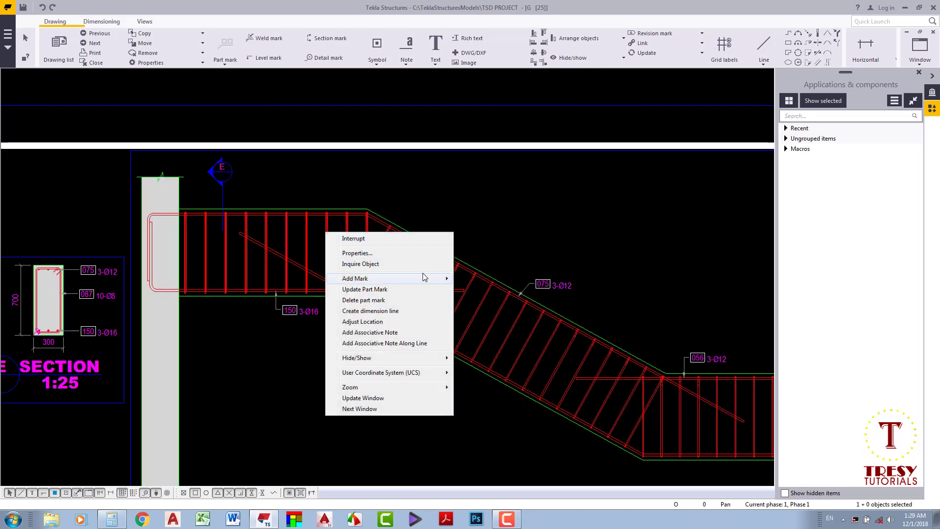
pyautogui.click(477, 289)
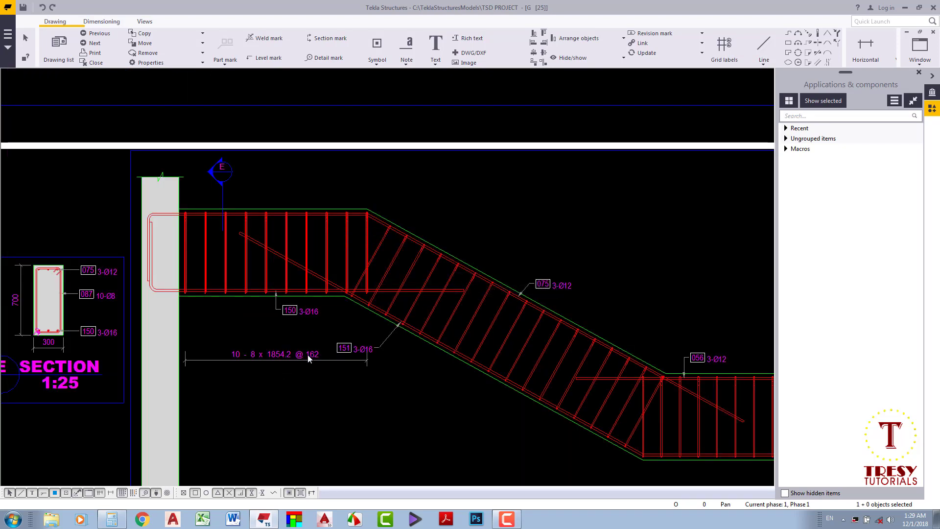
pyautogui.click(310, 359)
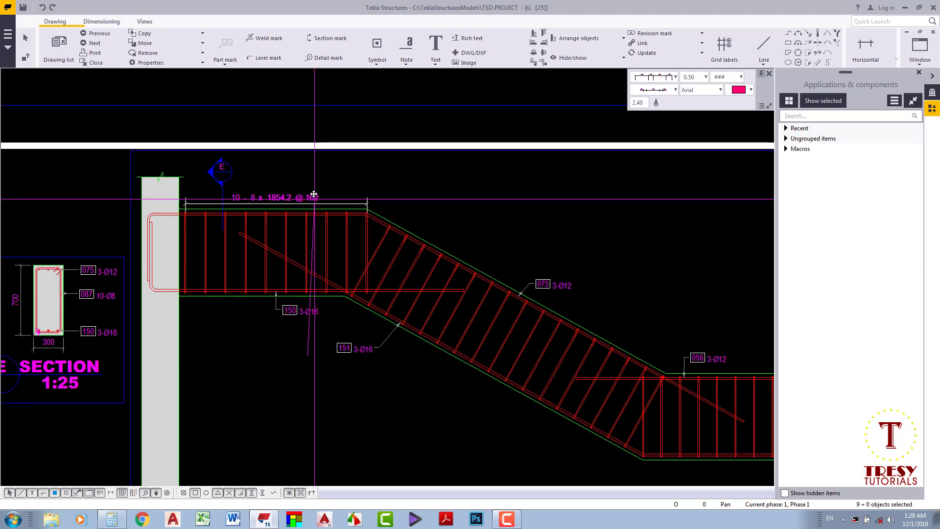
pyautogui.click(314, 190)
pyautogui.rightClick(383, 240)
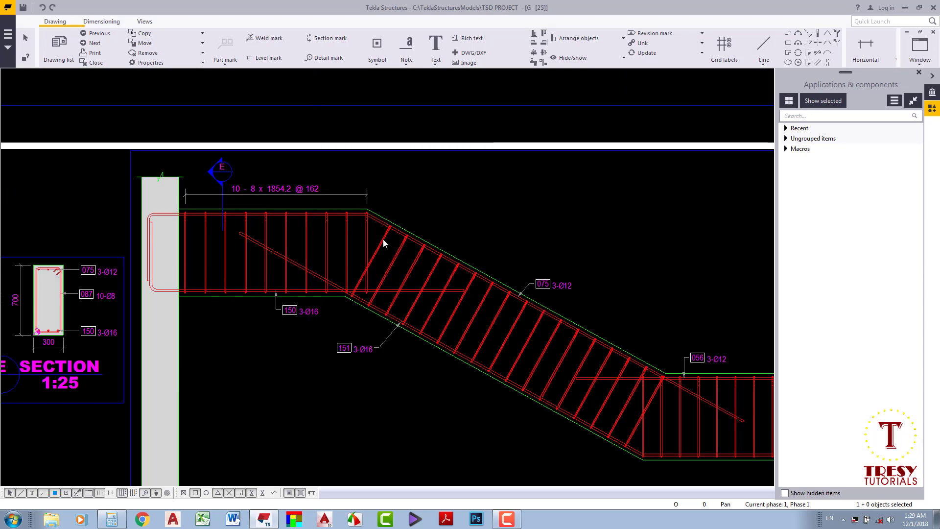
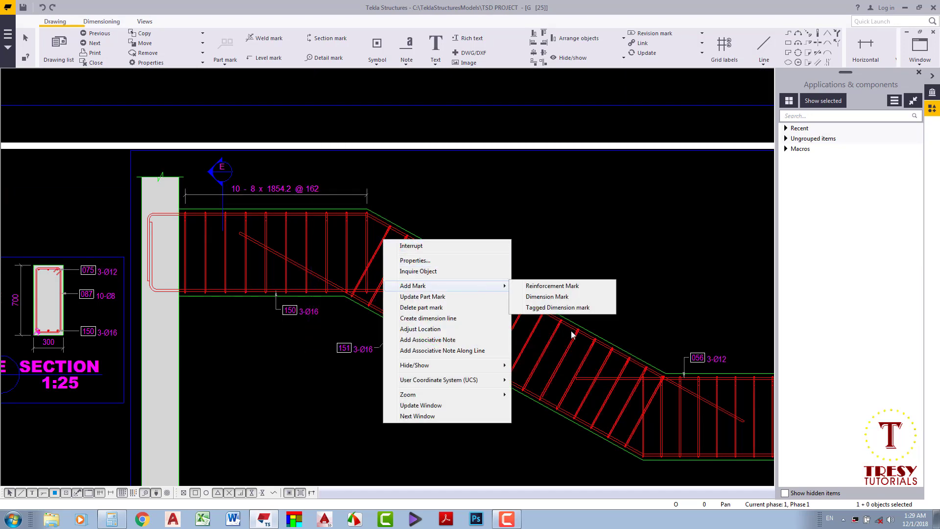
# Add a dimension mark to the D SECTION lower landing stirrups and open its properties.
pyautogui.press('Escape')
pyautogui.moveTo(602, 383); pyautogui.dragTo(428, 279, button='middle')
pyautogui.scroll(3, 497, 315)
pyautogui.rightClick(497, 316)
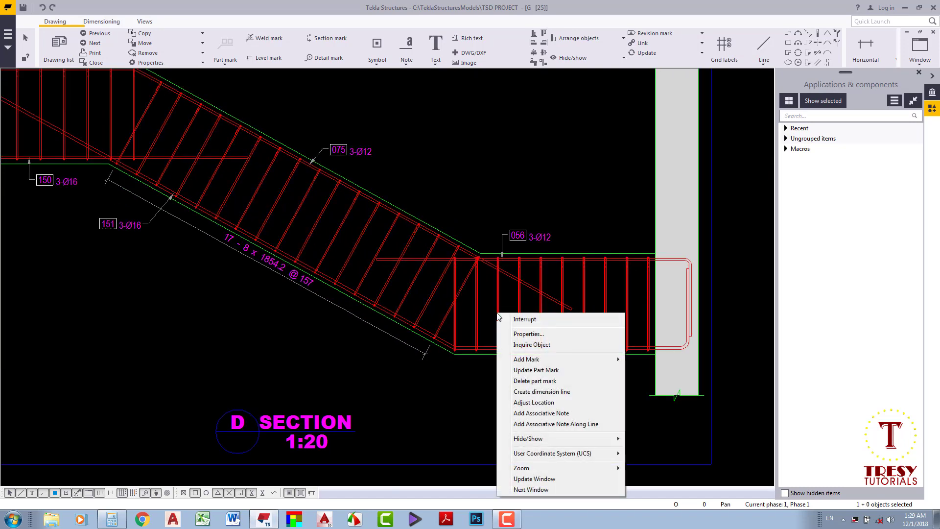
pyautogui.moveTo(526, 360)
pyautogui.click(661, 370)
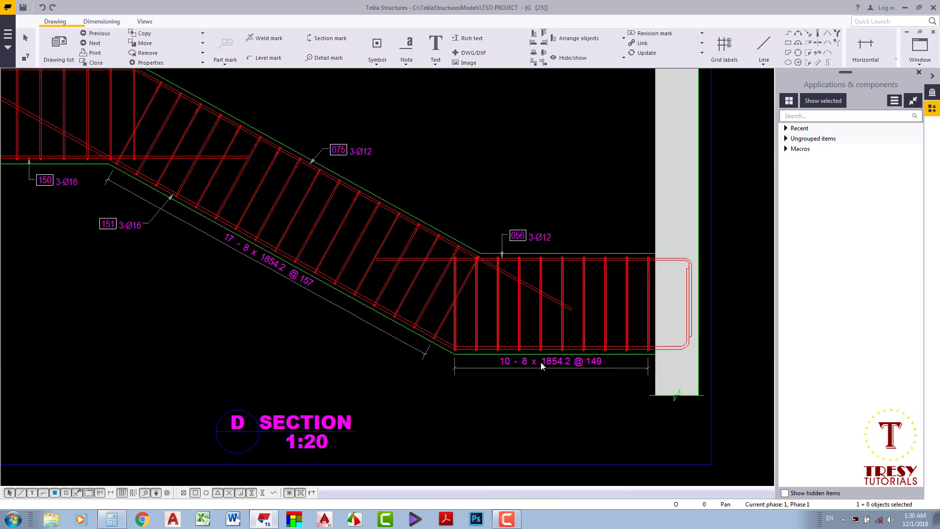
pyautogui.scroll(-3, 545, 361)
pyautogui.click(551, 361)
pyautogui.scroll(3, 536, 362)
pyautogui.doubleClick(540, 365)
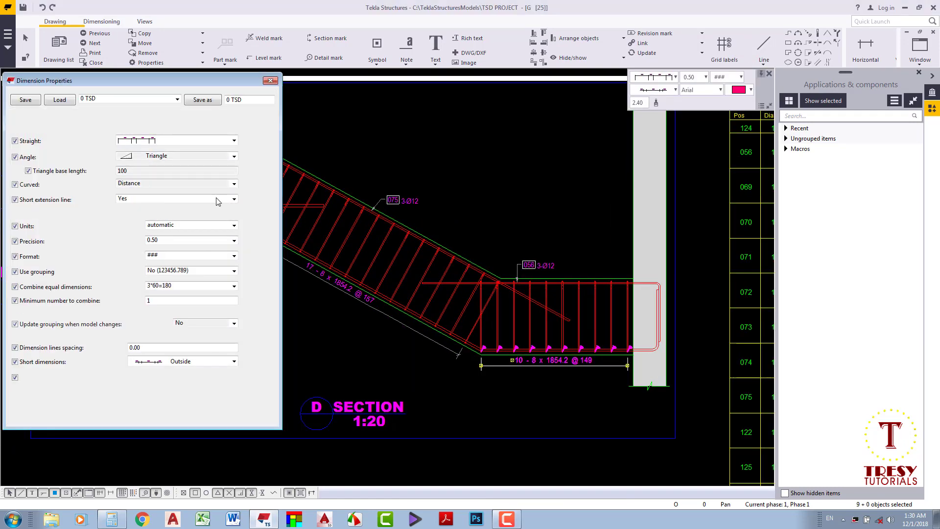
# Apply the 0 STIRRUPS dimension settings to all selected stirrup dimension marks.
pyautogui.click(102, 100)
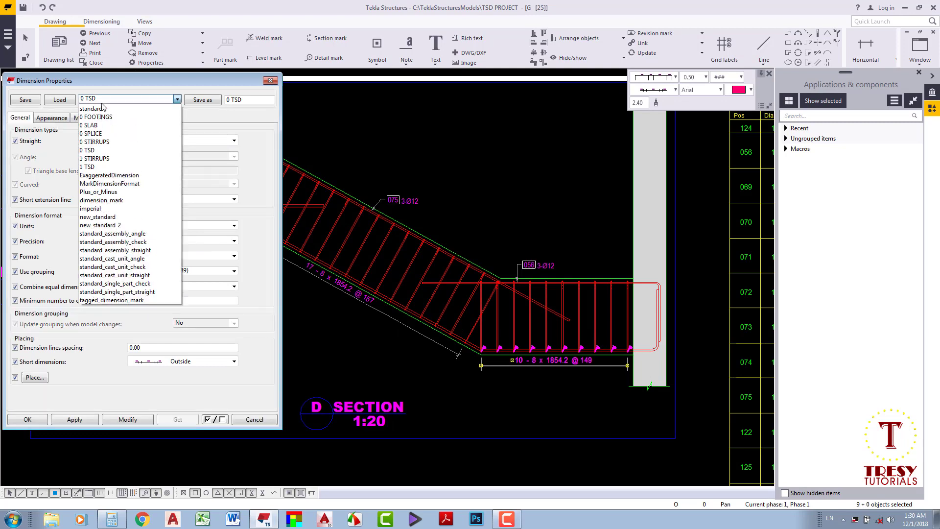
pyautogui.click(105, 142)
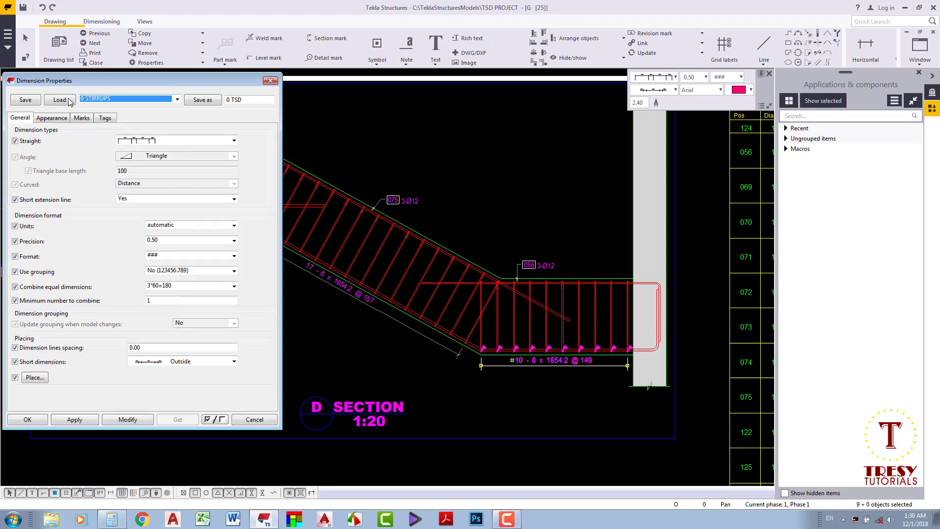
pyautogui.keyDown('ctrl'); pyautogui.click(434, 342); pyautogui.keyUp('ctrl')
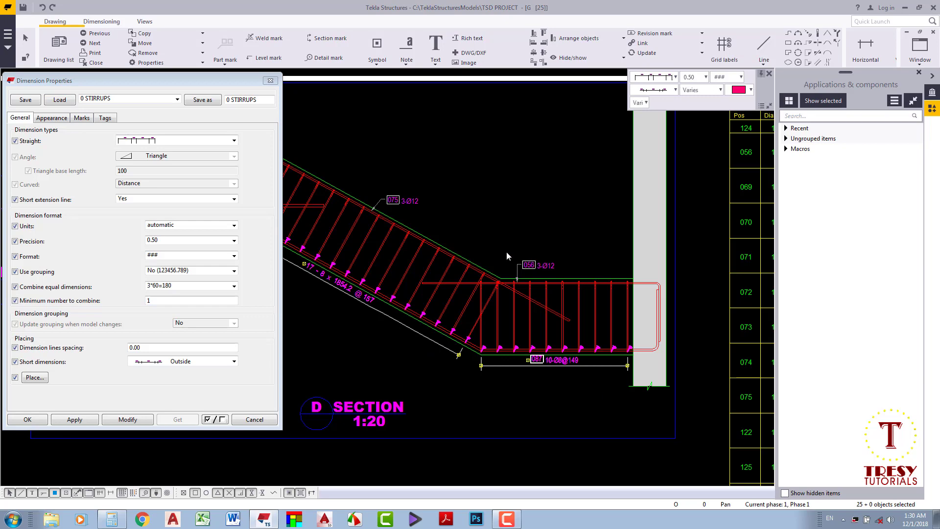
pyautogui.scroll(-2, 507, 251)
pyautogui.scroll(-2, 411, 196)
pyautogui.keyDown('ctrl'); pyautogui.click(386, 182); pyautogui.keyUp('ctrl')
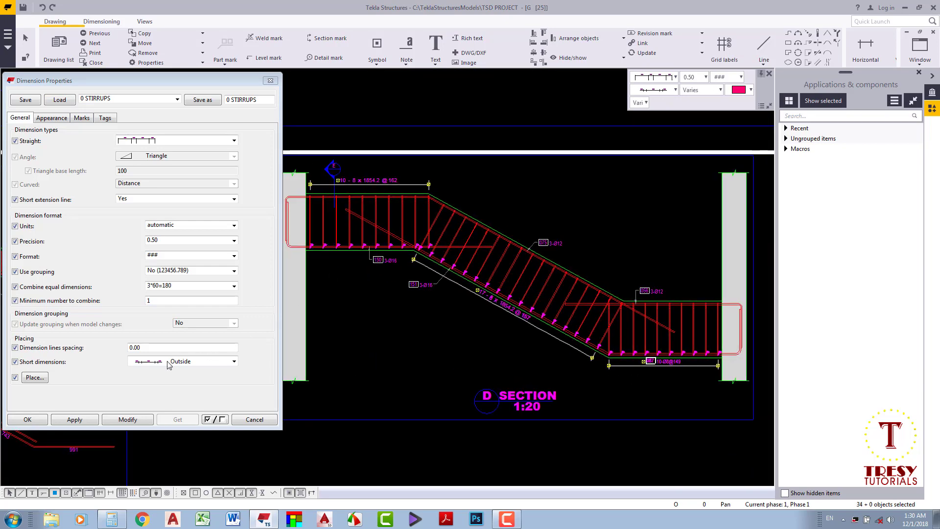
pyautogui.click(127, 420)
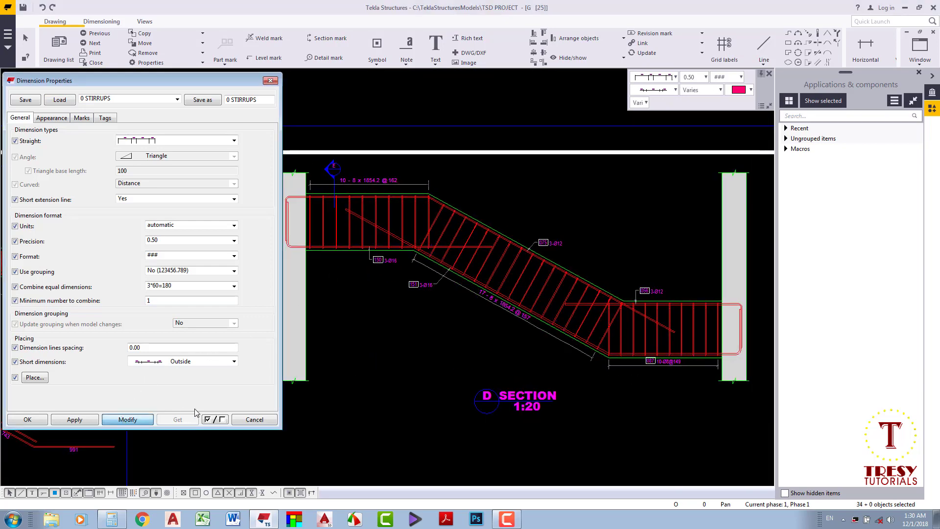
pyautogui.click(265, 419)
# Clear the stirrup selection and begin a note with a leader line.
pyautogui.scroll(2, 421, 348)
pyautogui.scroll(2, 381, 309)
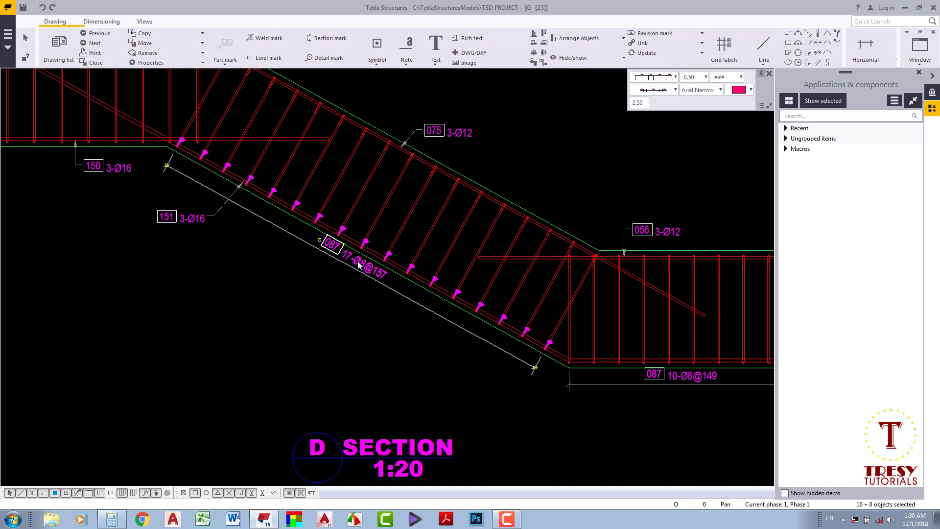
pyautogui.scroll(-1, 357, 266)
pyautogui.scroll(-2, 293, 245)
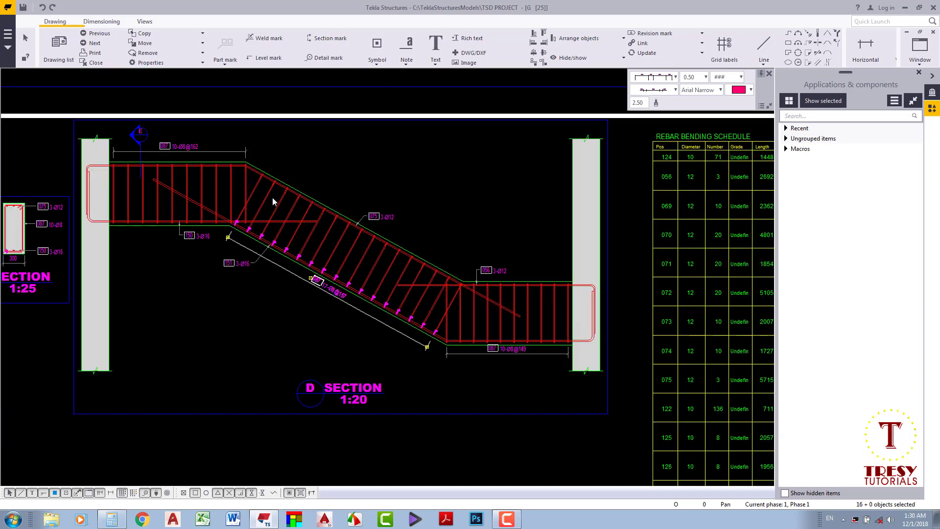
pyautogui.scroll(-1, 272, 197)
pyautogui.click(403, 225)
pyautogui.click(408, 62)
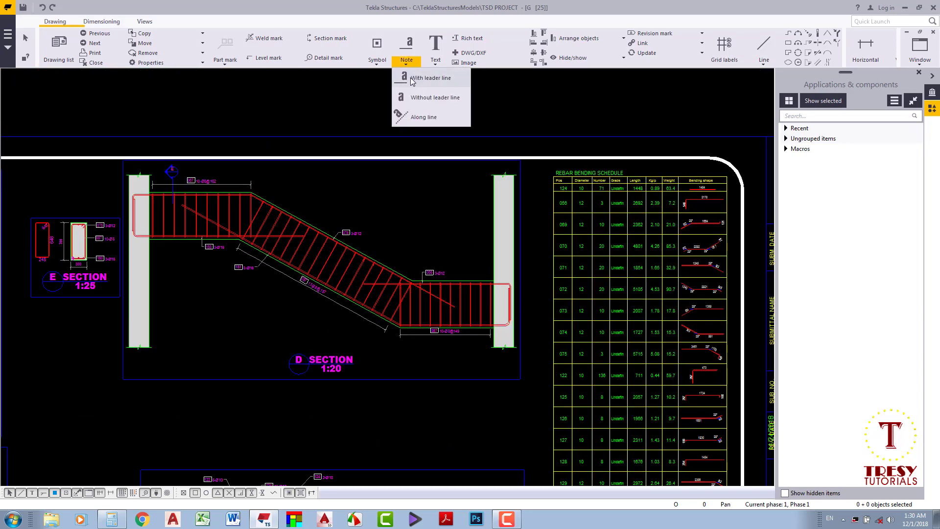
pyautogui.click(424, 117)
pyautogui.scroll(3, 216, 210)
pyautogui.scroll(-2, 225, 260)
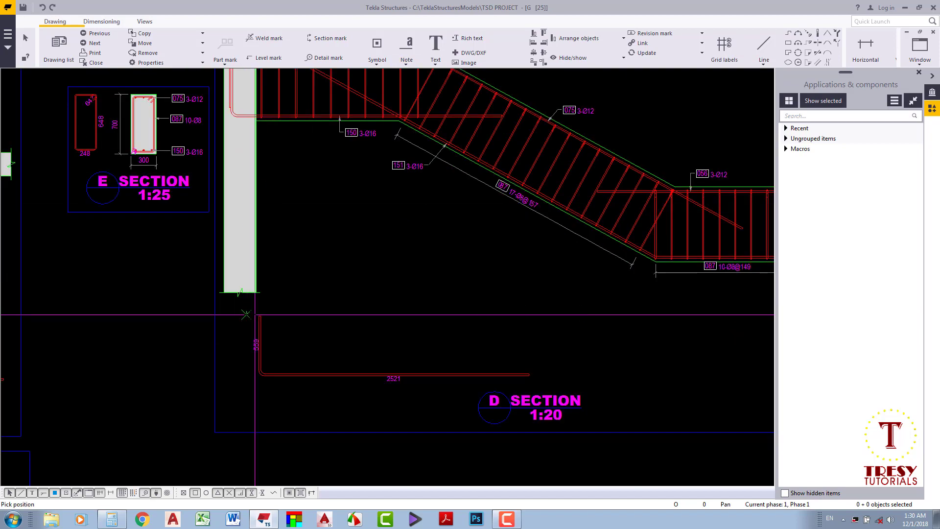
pyautogui.scroll(1, 286, 299)
pyautogui.scroll(-3, 286, 299)
pyautogui.scroll(1, 293, 274)
pyautogui.scroll(2, 309, 255)
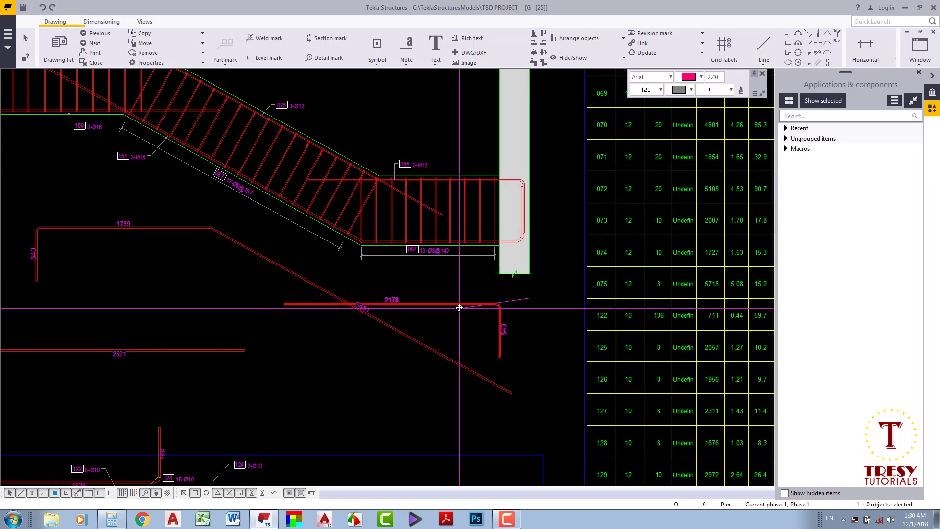
pyautogui.scroll(-2, 320, 235)
# Rearrange the 1759, 2176 and diagonal bent bars and the D SECTION title beneath the stair.
pyautogui.moveTo(320, 236); pyautogui.dragTo(302, 224)
pyautogui.moveTo(539, 287); pyautogui.dragTo(562, 300)
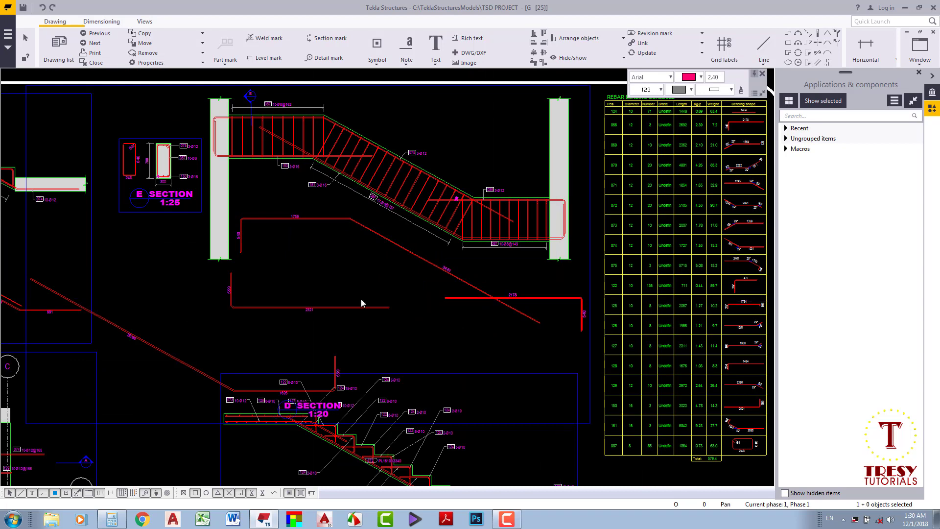
pyautogui.moveTo(126, 334); pyautogui.dragTo(398, 319)
pyautogui.moveTo(314, 407); pyautogui.dragTo(399, 354)
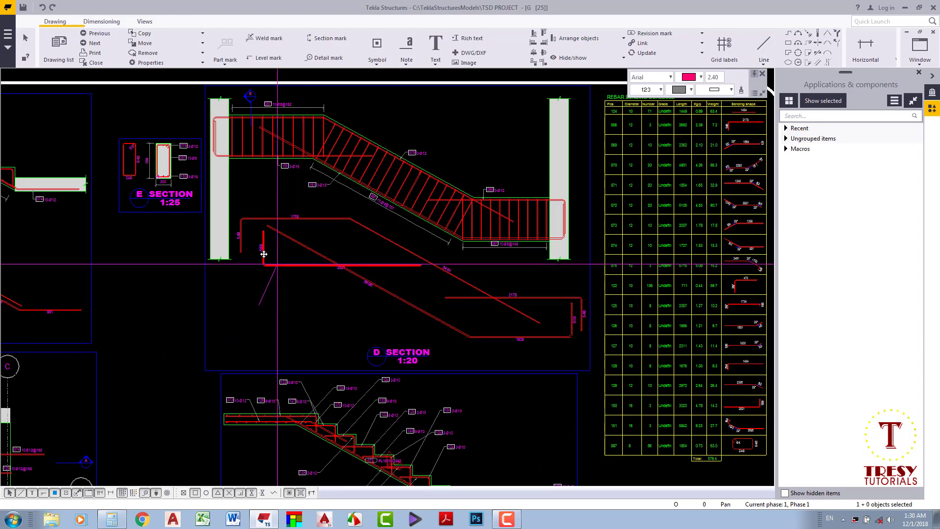
pyautogui.scroll(-1, 347, 316)
pyautogui.scroll(-2, 346, 316)
pyautogui.moveTo(268, 313); pyautogui.dragTo(253, 275, button='middle')
# Zoom into section B and dismiss the options for the lower landing bars.
pyautogui.scroll(2, 372, 278)
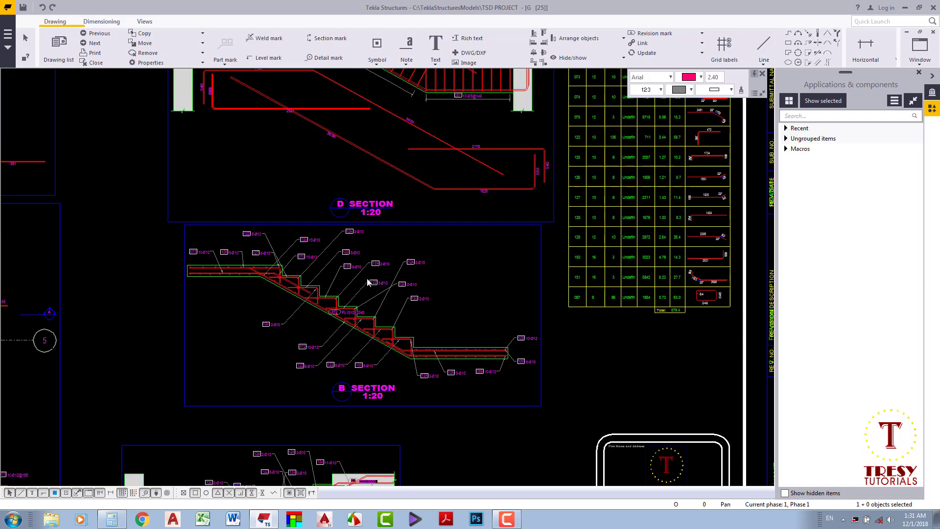
pyautogui.scroll(2, 394, 329)
pyautogui.scroll(1, 363, 320)
pyautogui.click(362, 317)
pyautogui.scroll(-2, 362, 317)
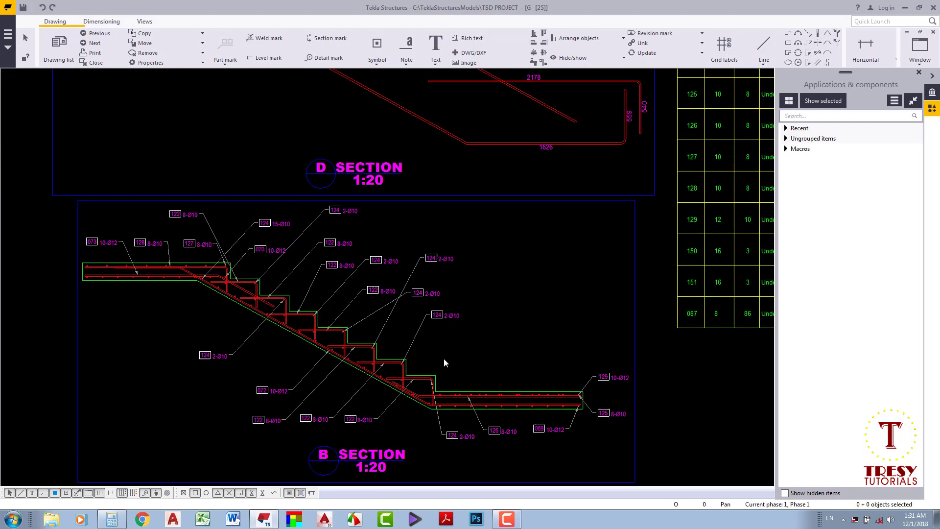
pyautogui.scroll(1, 450, 350)
pyautogui.scroll(4, 544, 369)
pyautogui.scroll(3, 553, 394)
pyautogui.scroll(1, 553, 394)
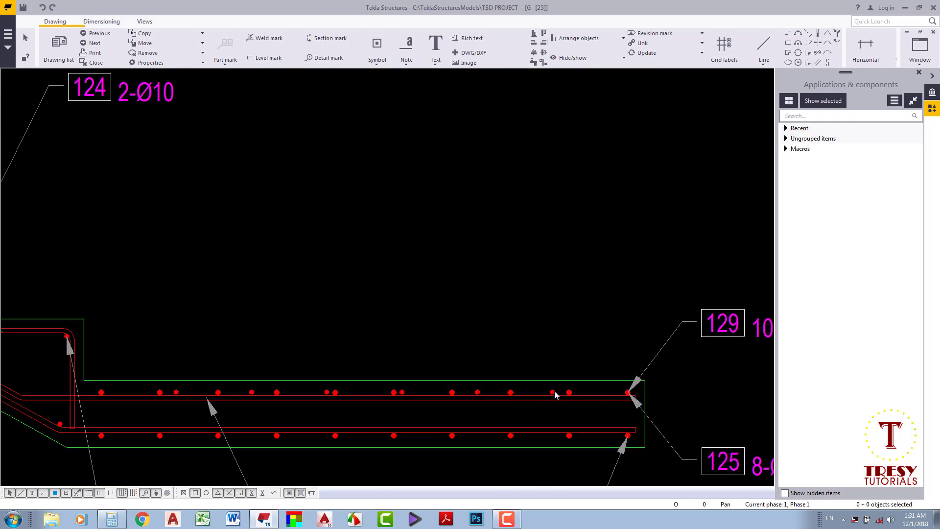
pyautogui.rightClick(642, 336)
pyautogui.moveTo(586, 333)
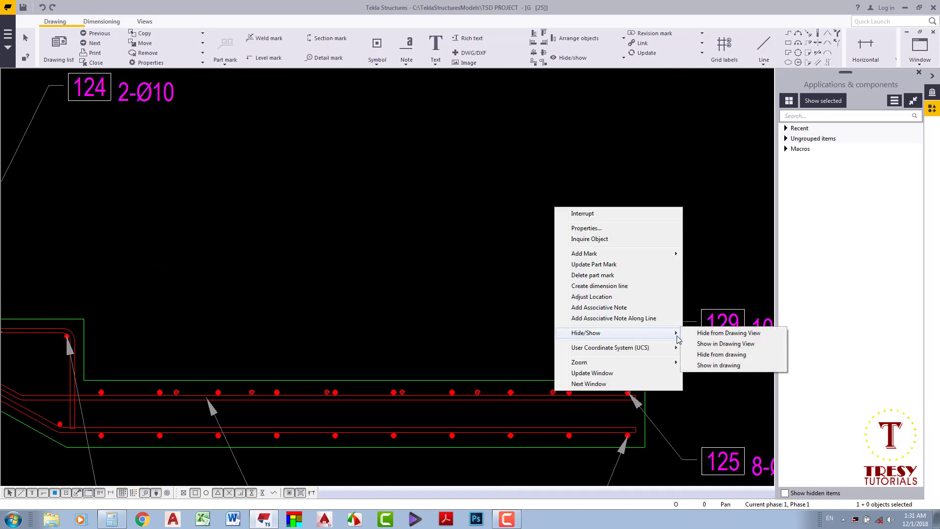
pyautogui.press('Escape')
pyautogui.scroll(-2, 486, 310)
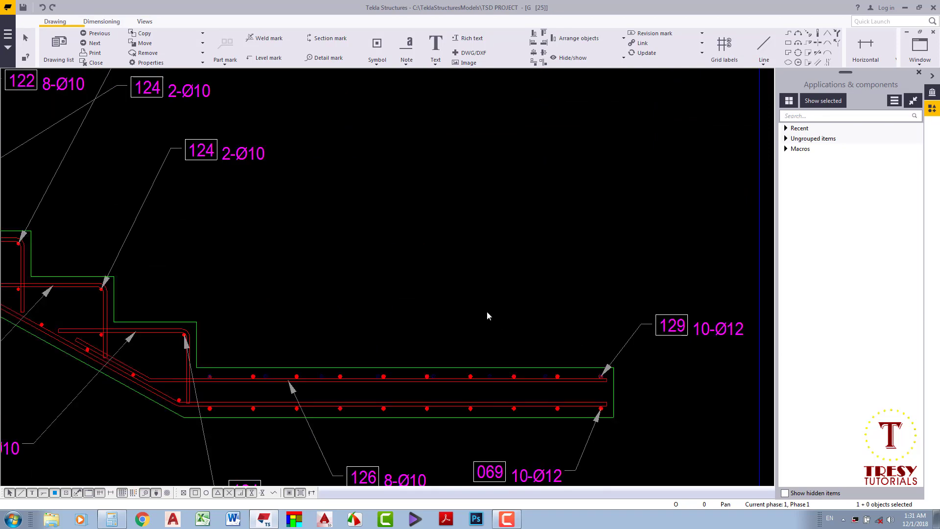
pyautogui.scroll(-2, 555, 288)
pyautogui.scroll(-2, 558, 286)
# Move mark 073 below the upper landing slab and mark 128 left with a new leader.
pyautogui.click(323, 277)
pyautogui.scroll(-2, 349, 328)
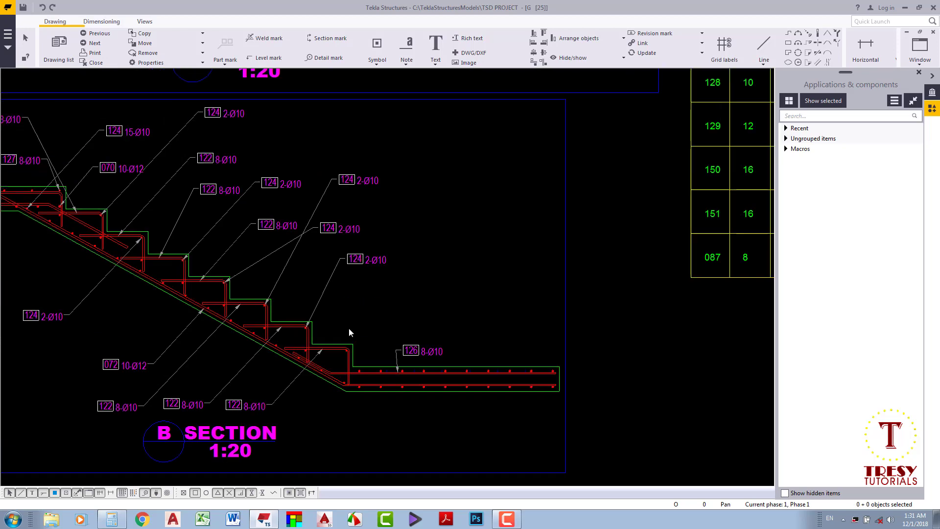
pyautogui.scroll(1, 295, 352)
pyautogui.scroll(-1, 404, 295)
pyautogui.moveTo(403, 295); pyautogui.dragTo(430, 318, button='middle')
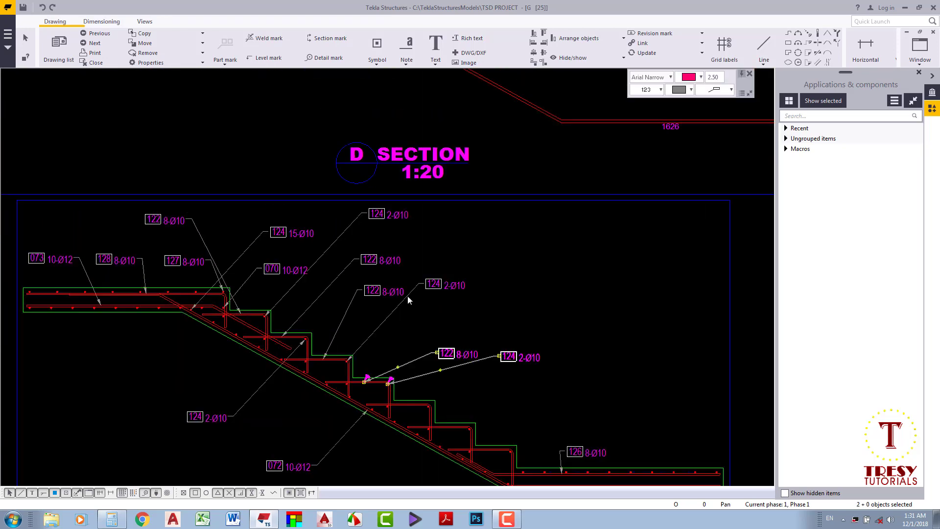
pyautogui.scroll(2, 288, 258)
pyautogui.moveTo(290, 281); pyautogui.dragTo(392, 312, button='middle')
pyautogui.click(253, 286)
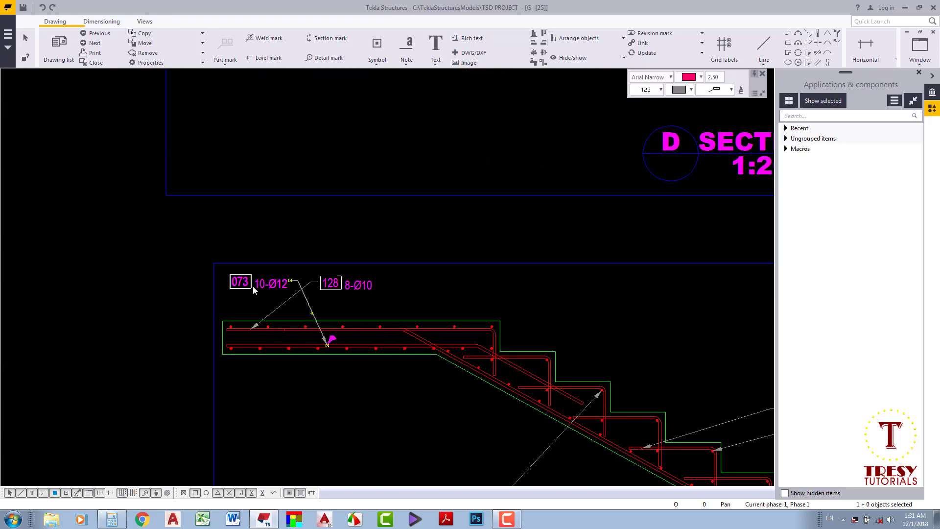
pyautogui.moveTo(252, 286); pyautogui.dragTo(275, 388)
pyautogui.moveTo(341, 282); pyautogui.dragTo(284, 299)
pyautogui.scroll(-2, 284, 299)
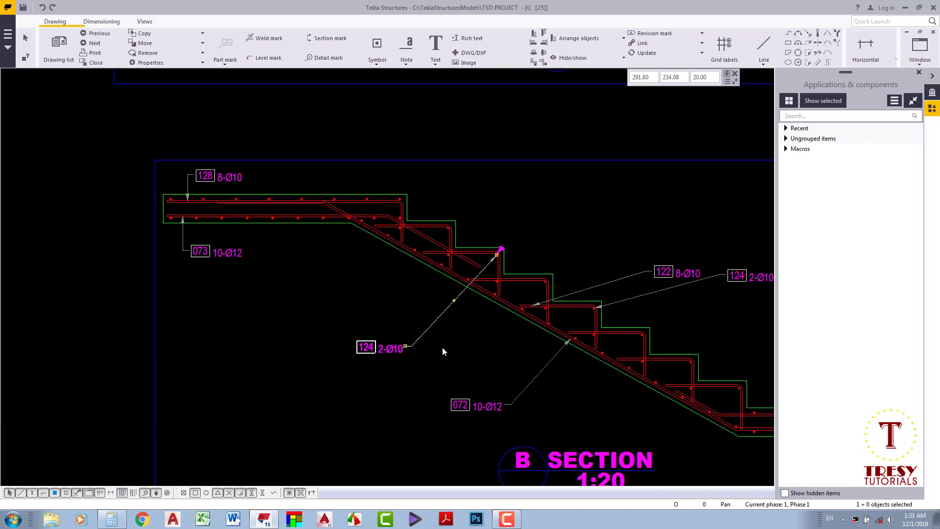
pyautogui.scroll(2, 313, 225)
# Add dimension marks to the 073 and 128 landing bars, placing 8 - 10 x 2311.4 @ 203 above.
pyautogui.rightClick(315, 231)
pyautogui.moveTo(340, 271)
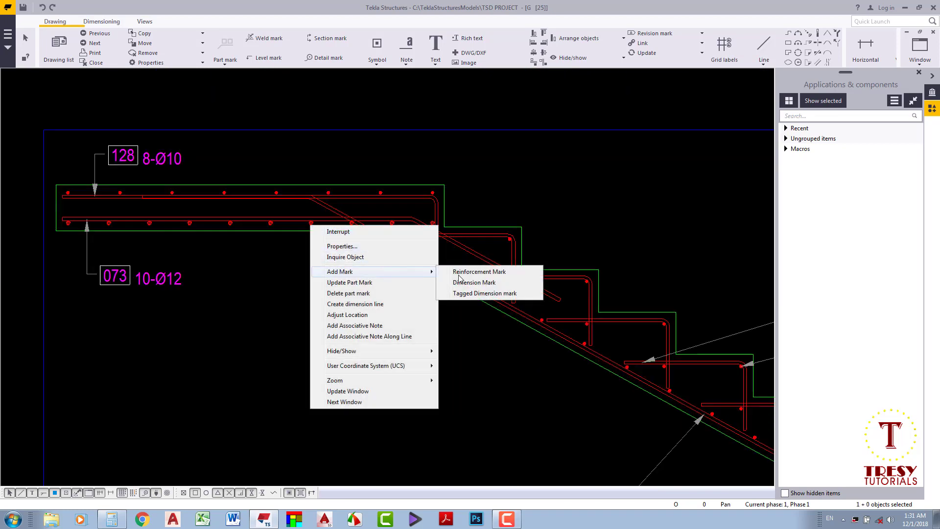
pyautogui.click(478, 283)
pyautogui.scroll(-2, 389, 287)
pyautogui.scroll(1, 358, 288)
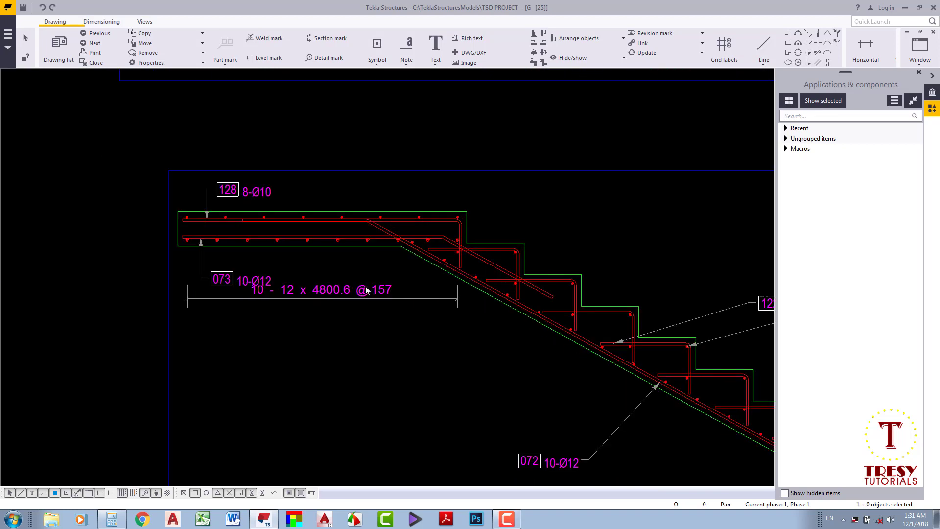
pyautogui.scroll(-1, 325, 289)
pyautogui.scroll(1, 292, 335)
pyautogui.rightClick(336, 250)
pyautogui.click(495, 305)
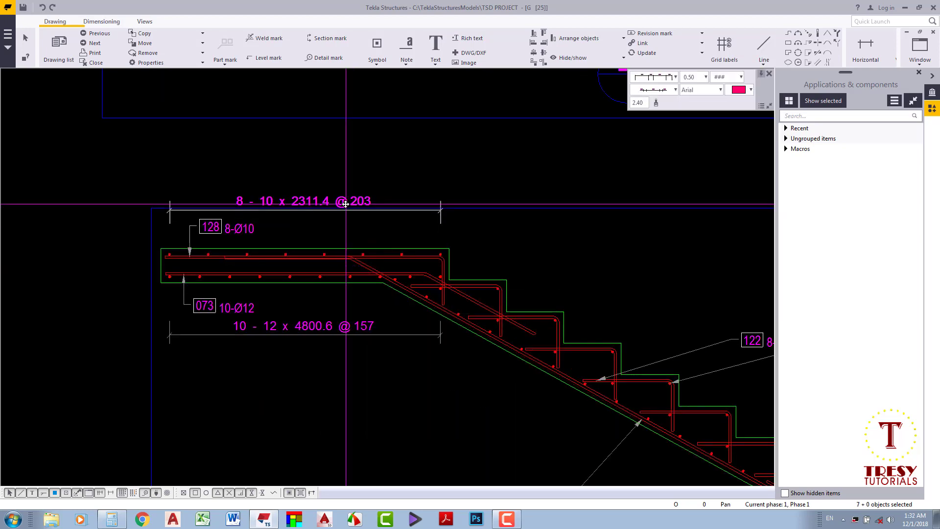
pyautogui.moveTo(657, 452); pyautogui.dragTo(471, 333, button='middle')
# Add bar dimension marks to the sloped and bottom stair rebars.
pyautogui.rightClick(473, 304)
pyautogui.click(636, 361)
pyautogui.scroll(-2, 637, 361)
pyautogui.scroll(2, 479, 342)
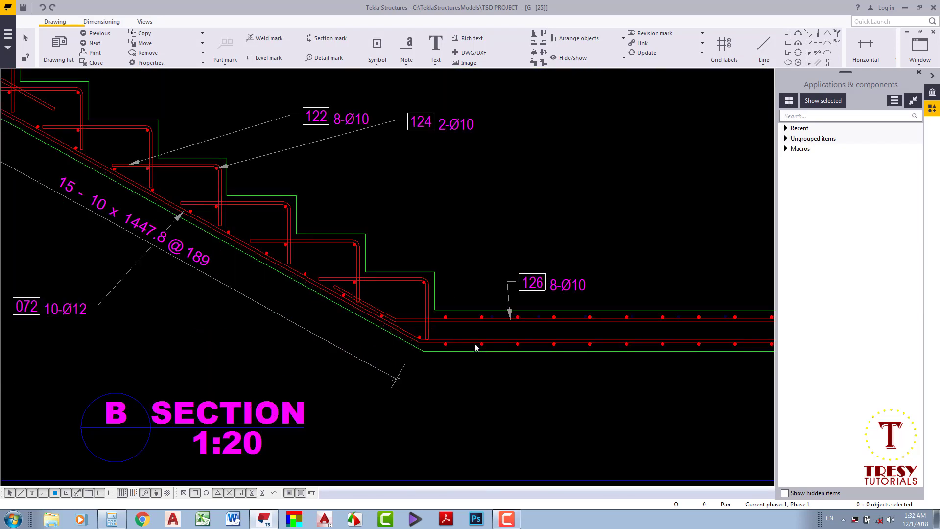
pyautogui.rightClick(480, 344)
pyautogui.click(628, 223)
pyautogui.scroll(1, 630, 345)
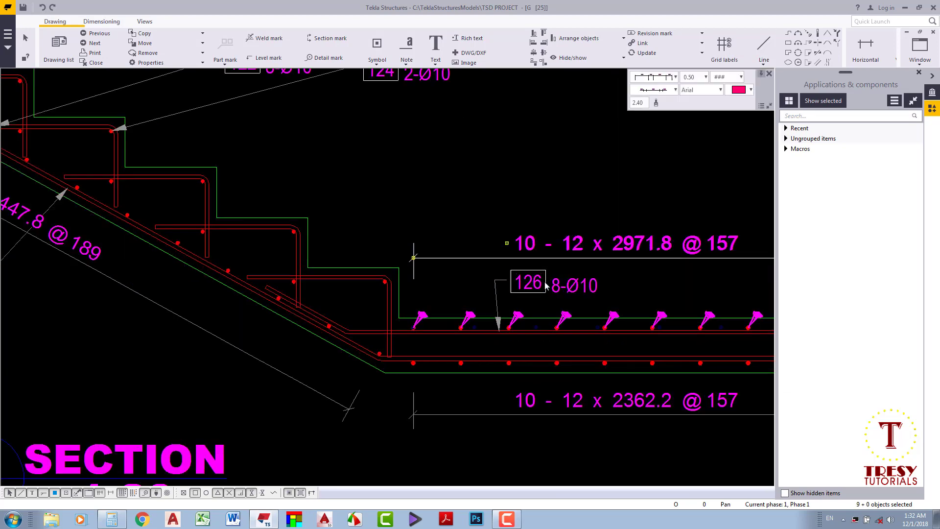
pyautogui.scroll(-4, 411, 114)
pyautogui.scroll(1, 411, 115)
# Apply dimension settings with Minimum number to combine 1 to all section B marks.
pyautogui.doubleClick(508, 247)
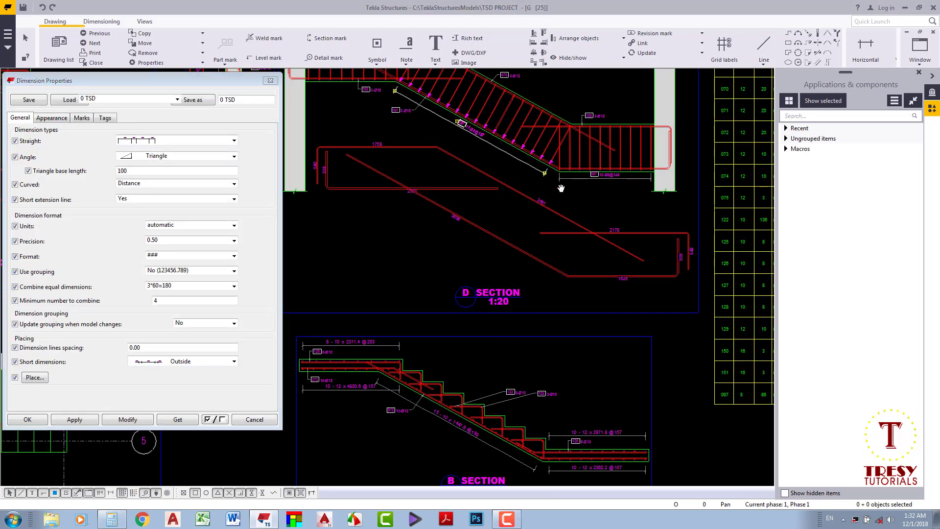
pyautogui.moveTo(380, 445); pyautogui.dragTo(453, 289, button='middle')
pyautogui.scroll(-1, 453, 285)
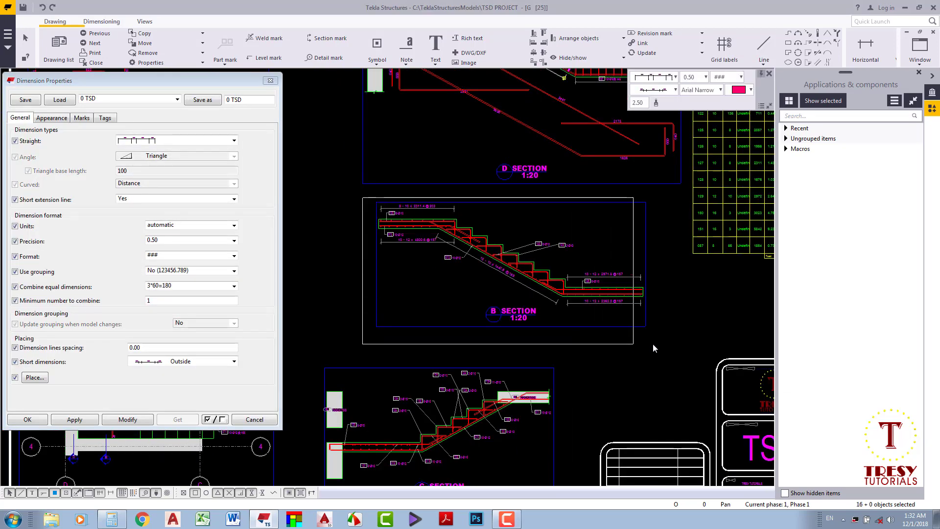
pyautogui.click(128, 419)
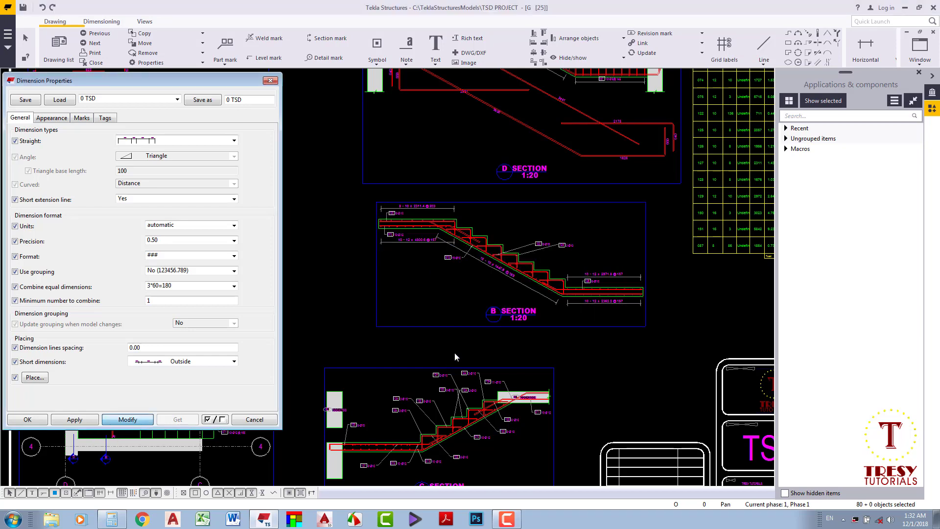
pyautogui.click(254, 419)
pyautogui.moveTo(299, 289); pyautogui.dragTo(314, 328, button='middle')
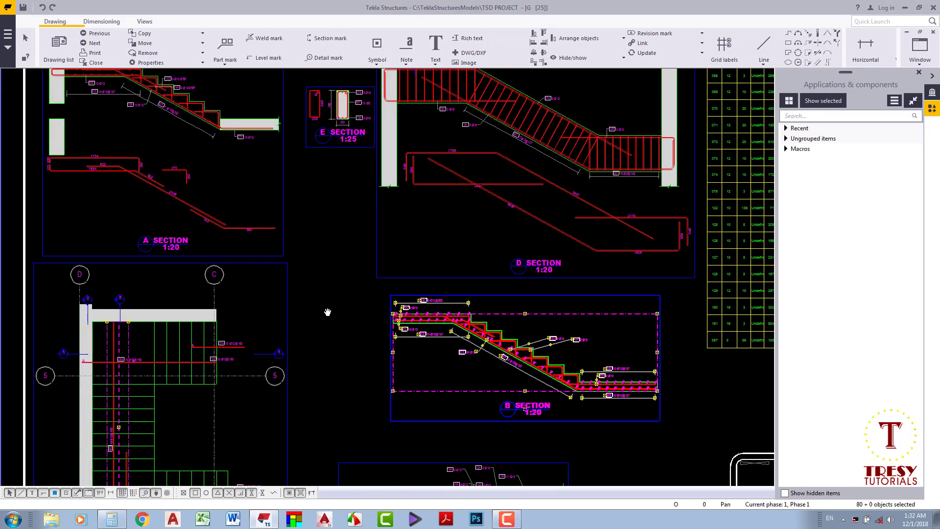
pyautogui.scroll(3, 248, 216)
# Add the /STEP suffix to rebar marks 124 (2-Ø10) and 122 (8-Ø10).
pyautogui.scroll(2, 248, 216)
pyautogui.doubleClick(248, 216)
pyautogui.moveTo(386, 273); pyautogui.dragTo(358, 187, button='middle')
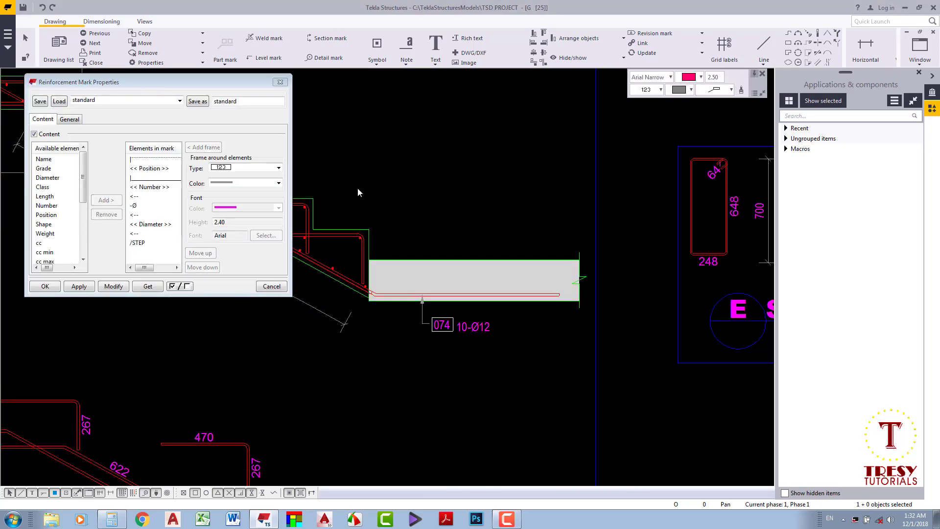
pyautogui.scroll(-4, 418, 230)
pyautogui.moveTo(497, 292); pyautogui.dragTo(489, 196, button='middle')
pyautogui.scroll(5, 653, 295)
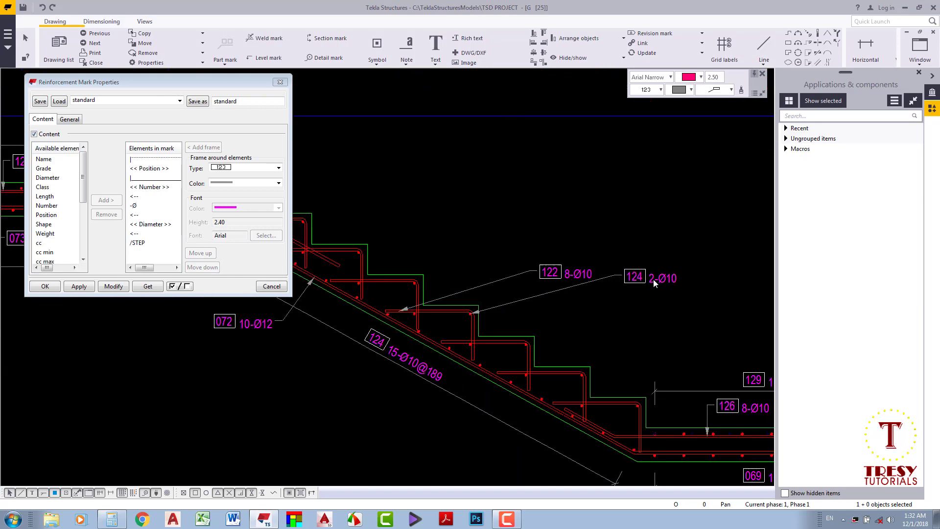
pyautogui.click(653, 279)
pyautogui.click(113, 287)
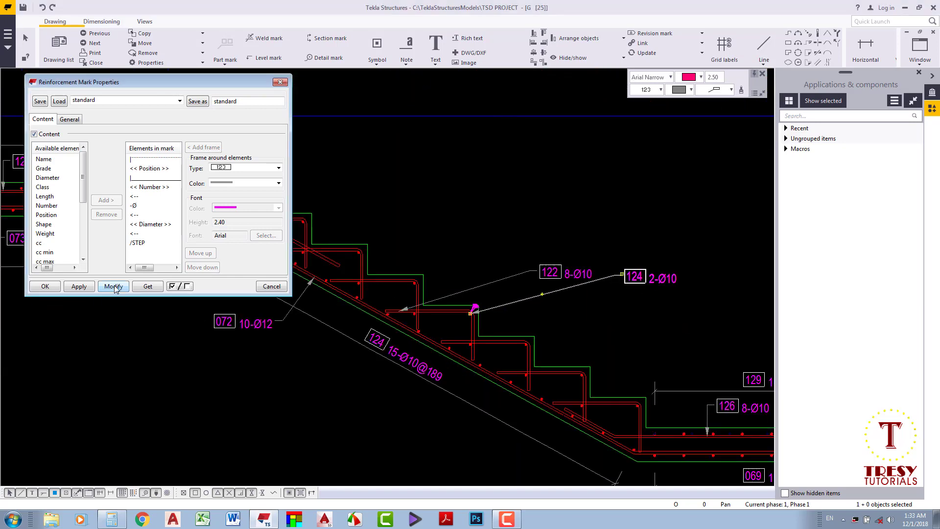
pyautogui.click(545, 274)
pyautogui.click(190, 287)
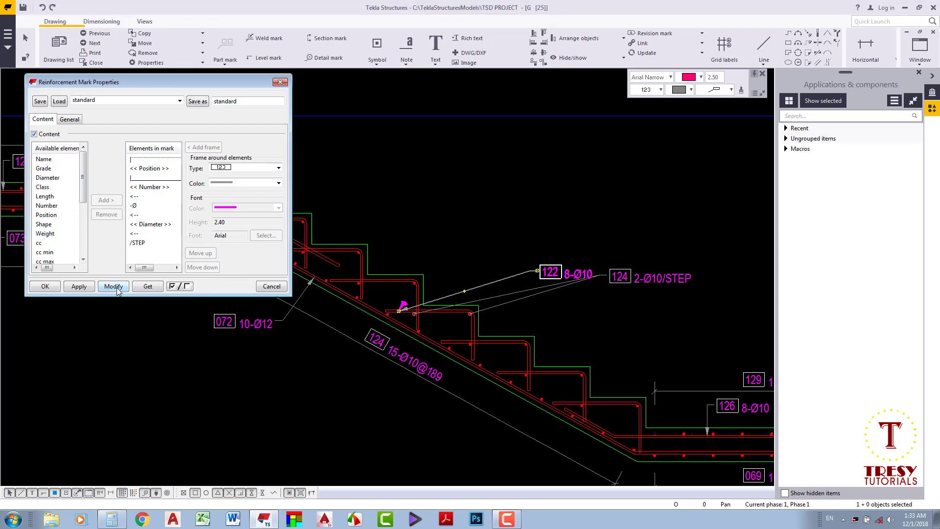
pyautogui.click(271, 286)
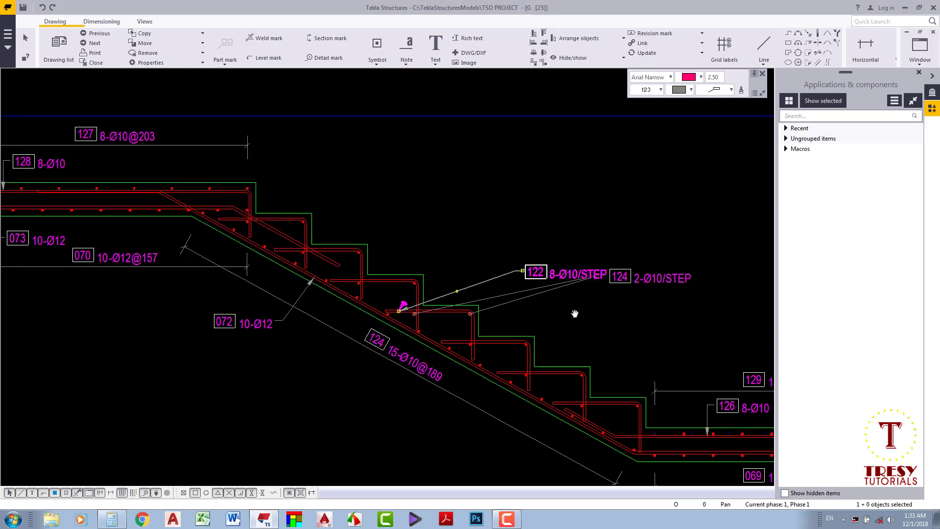
# Place mark 124 below mark 122 and move 122 closer to the stair steps.
pyautogui.scroll(3, 534, 294)
pyautogui.click(509, 267)
pyautogui.moveTo(509, 267)
pyautogui.mouseDown()
pyautogui.moveTo(456, 317)
pyautogui.moveTo(390, 319)
pyautogui.mouseUp()
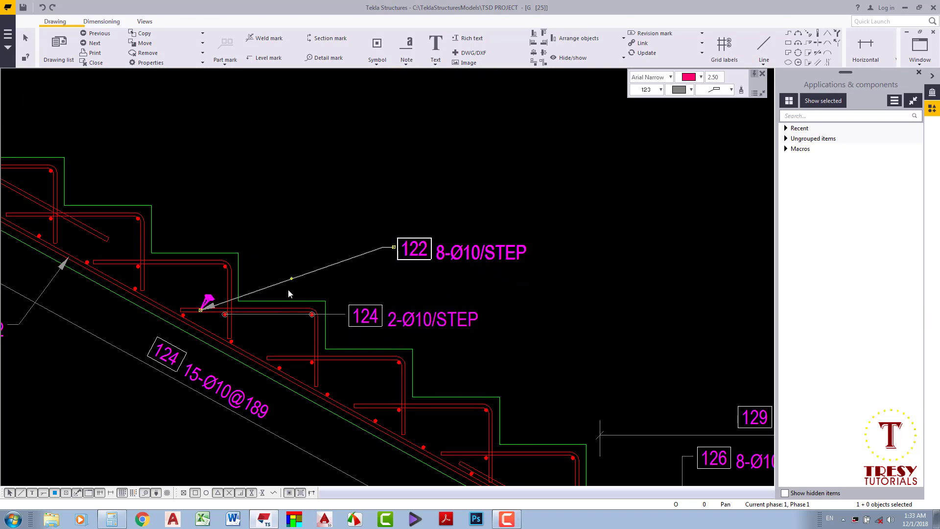
pyautogui.moveTo(438, 256); pyautogui.dragTo(315, 283)
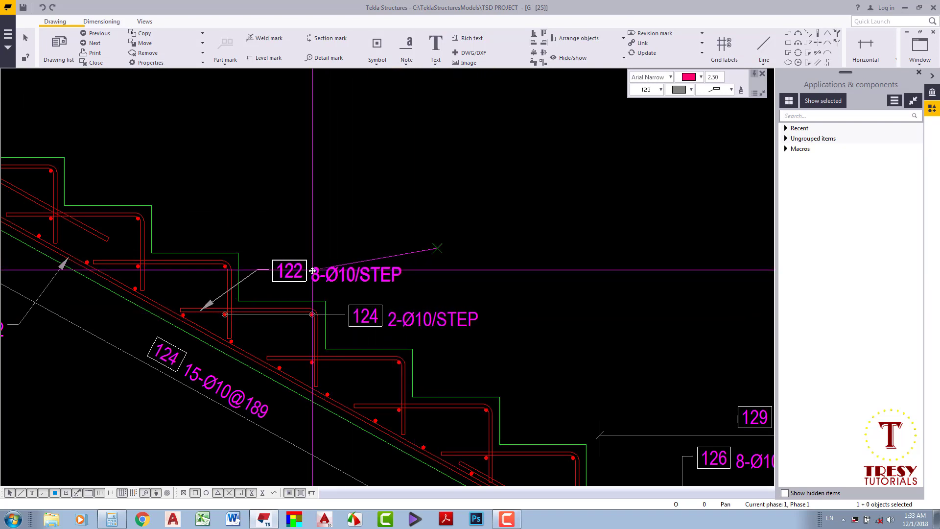
pyautogui.scroll(-3, 365, 260)
pyautogui.scroll(-3, 465, 248)
# Begin placing a note without a leader line in section B.
pyautogui.scroll(-2, 419, 231)
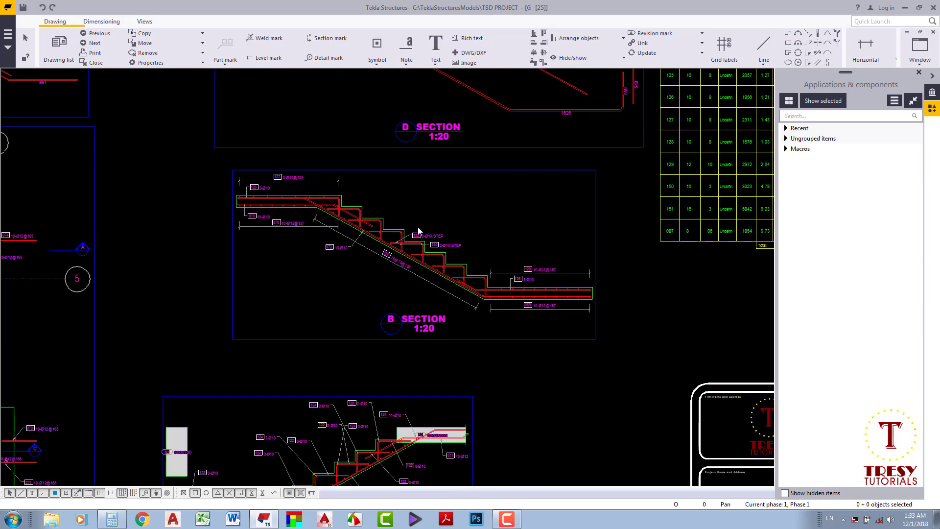
pyautogui.click(408, 67)
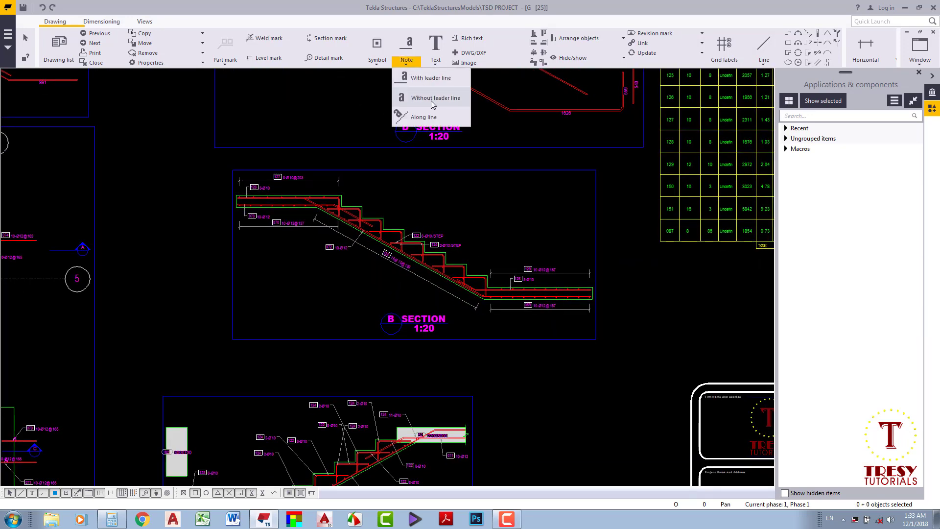
pyautogui.click(426, 98)
pyautogui.scroll(3, 349, 259)
pyautogui.scroll(1, 350, 259)
pyautogui.scroll(-2, 391, 289)
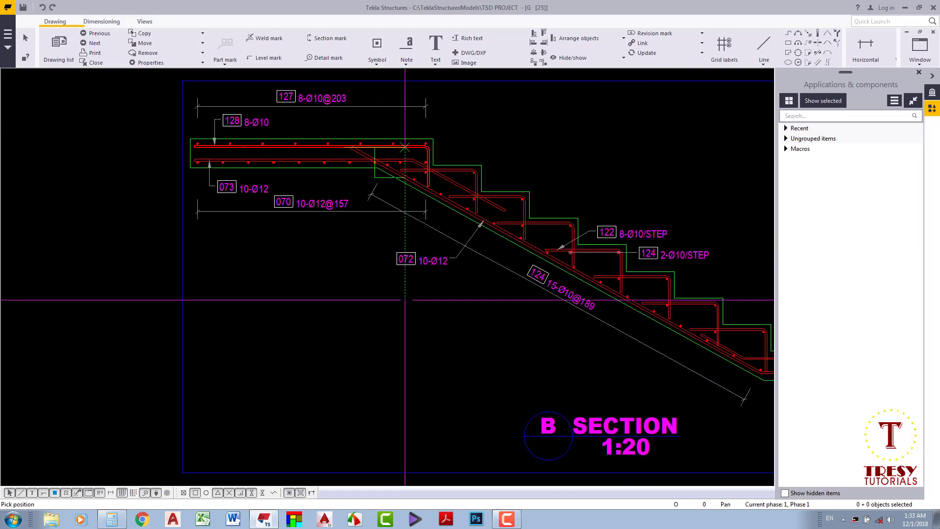
pyautogui.scroll(-1, 440, 304)
pyautogui.scroll(-1, 478, 314)
pyautogui.scroll(-2, 478, 314)
pyautogui.scroll(-1, 479, 315)
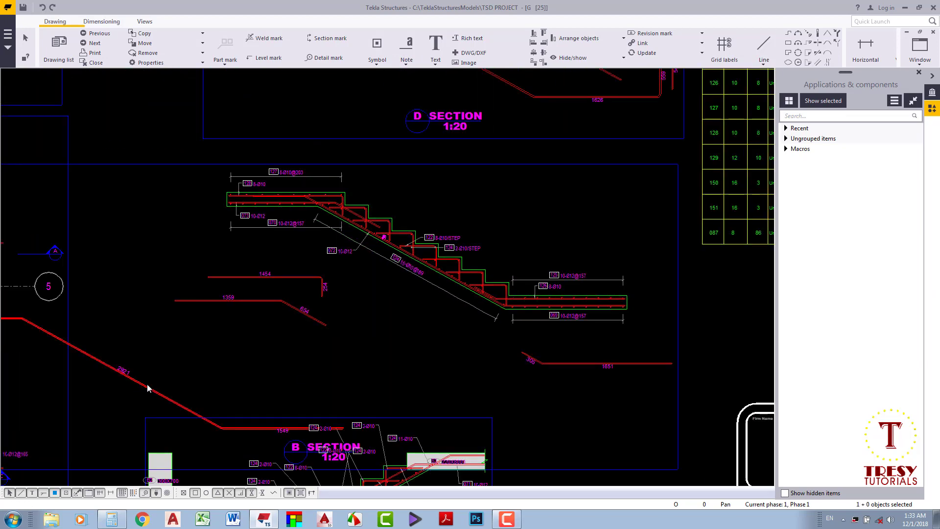
# Select the long bent-bar sketch and the other bar sketches to move them below the stair.
pyautogui.click(371, 361)
pyautogui.scroll(-1, 509, 348)
pyautogui.scroll(2, 247, 262)
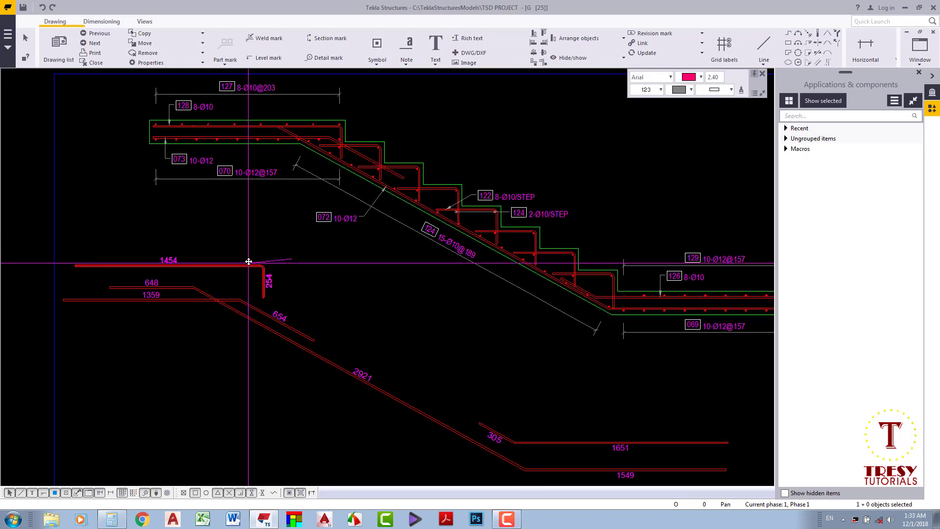
pyautogui.keyDown('ctrl'); pyautogui.click(248, 262); pyautogui.keyUp('ctrl')
pyautogui.scroll(-2, 452, 325)
pyautogui.hotkey('ctrl', 'z')
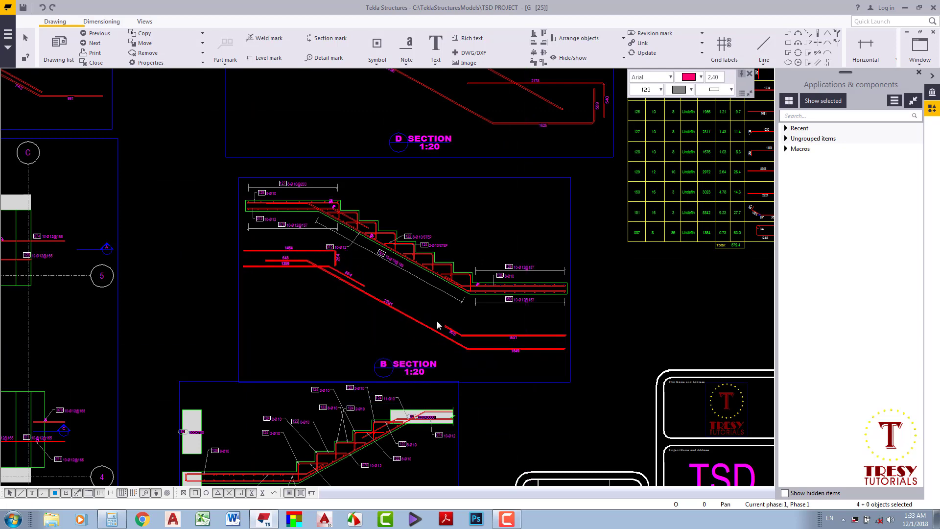
# Clear the section B selection and pan the sheet down to section C.
pyautogui.scroll(-1, 545, 274)
pyautogui.click(544, 275)
pyautogui.press('Escape')
pyautogui.scroll(-2, 578, 287)
pyautogui.moveTo(613, 314); pyautogui.dragTo(609, 294, button='middle')
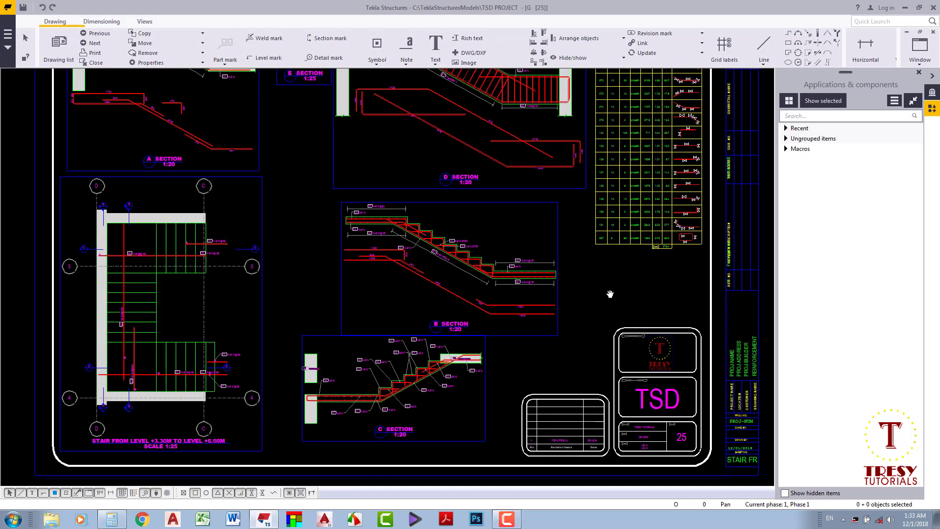
pyautogui.moveTo(505, 401); pyautogui.dragTo(504, 343, button='middle')
pyautogui.scroll(2, 443, 331)
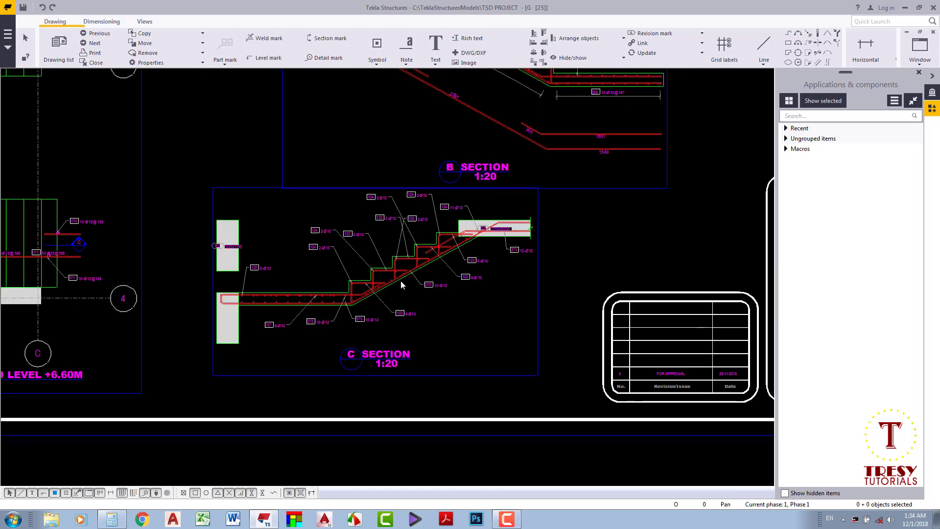
pyautogui.scroll(2, 225, 267)
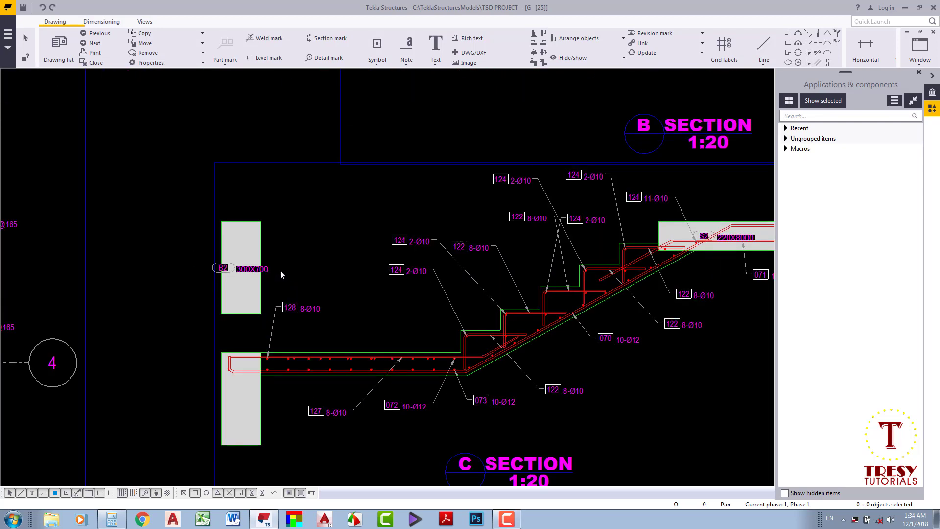
# Move section C's marks 122 8-Ø10 and 124 2-Ø10 down beside the middle step.
pyautogui.moveTo(307, 271); pyautogui.dragTo(304, 275, button='middle')
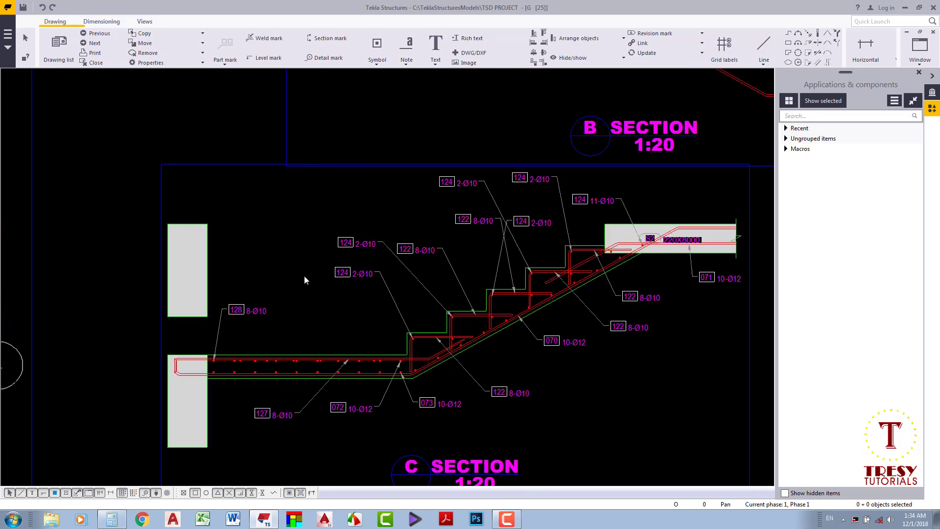
pyautogui.moveTo(346, 297); pyautogui.dragTo(303, 315, button='middle')
pyautogui.scroll(2, 453, 281)
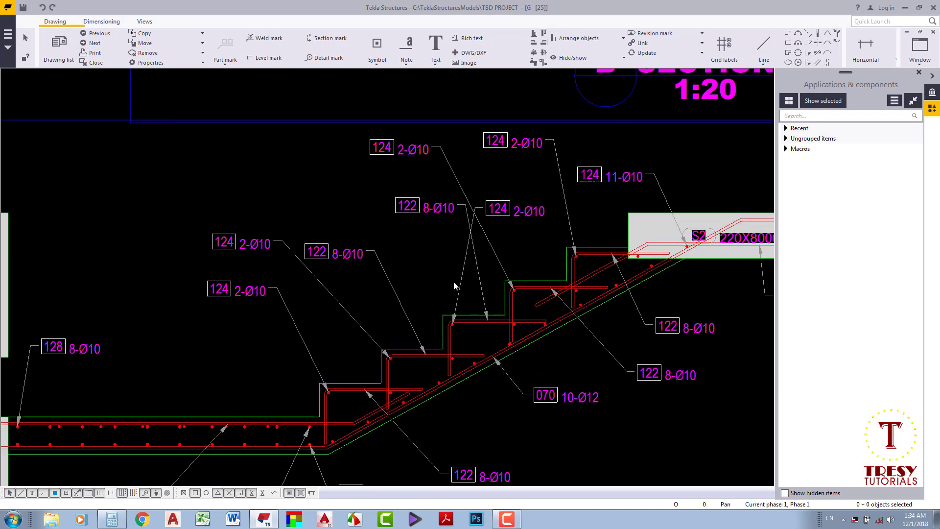
pyautogui.moveTo(392, 193); pyautogui.dragTo(550, 220)
pyautogui.moveTo(458, 226); pyautogui.dragTo(458, 301)
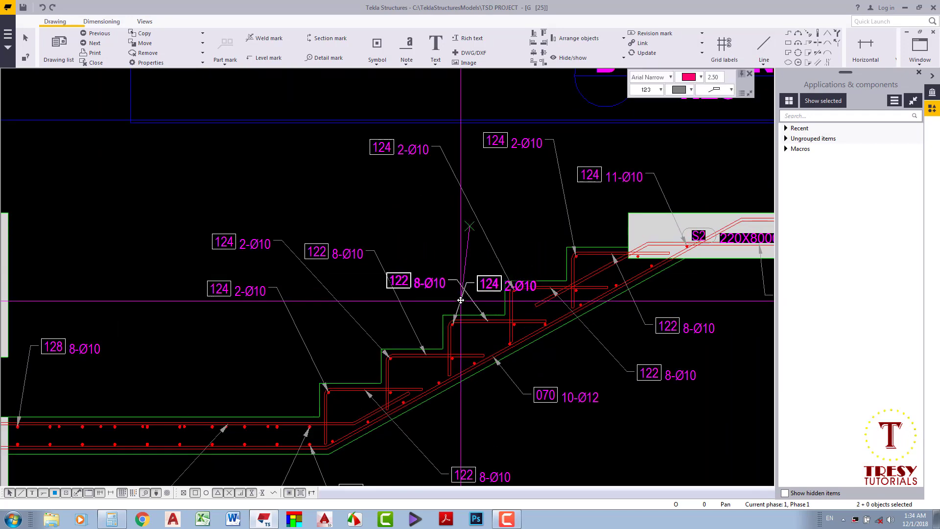
pyautogui.scroll(-2, 506, 243)
pyautogui.click(521, 227)
pyautogui.scroll(2, 541, 229)
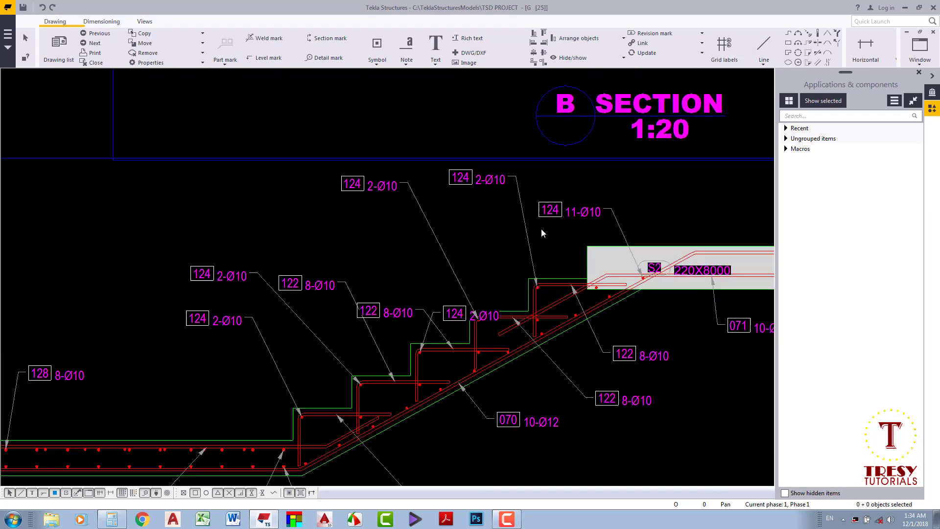
pyautogui.click(549, 211)
pyautogui.press('Delete')
pyautogui.scroll(-2, 502, 248)
# Hide the bottom-flight rebar's mark and move mark 127 above the landing rebar.
pyautogui.scroll(3, 263, 345)
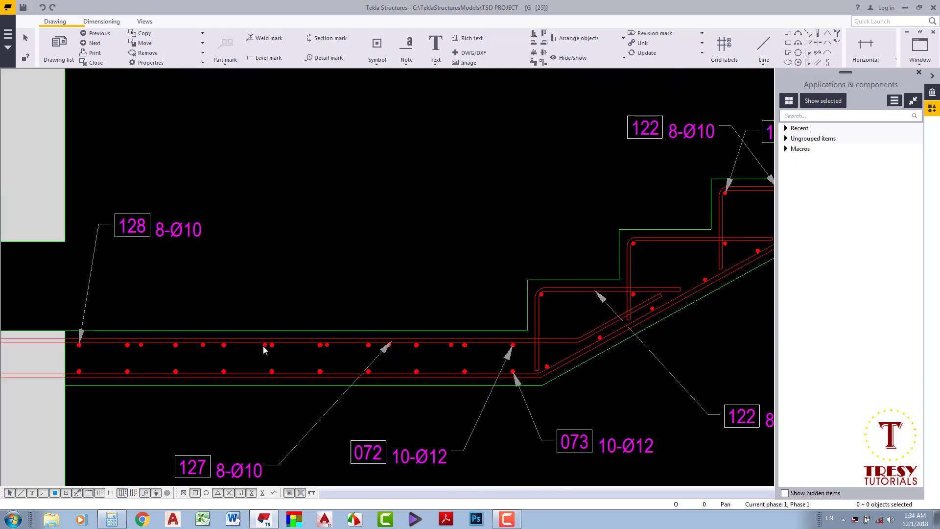
pyautogui.rightClick(263, 348)
pyautogui.moveTo(295, 288)
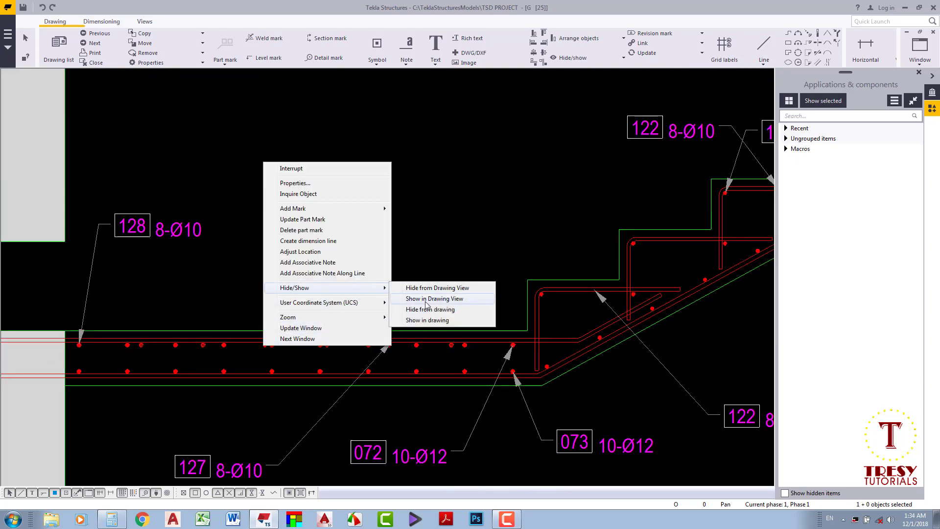
pyautogui.click(434, 289)
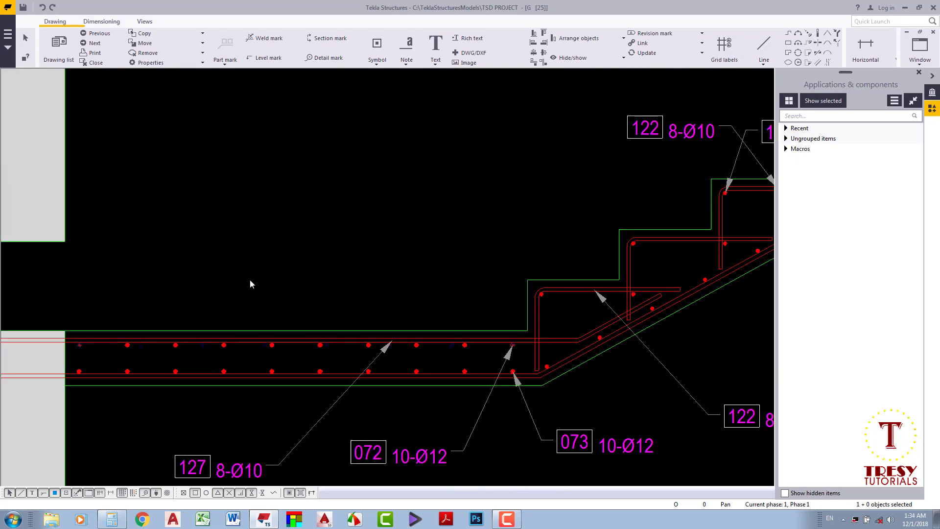
pyautogui.scroll(-2, 272, 280)
pyautogui.scroll(1, 370, 342)
pyautogui.moveTo(240, 390); pyautogui.dragTo(248, 283)
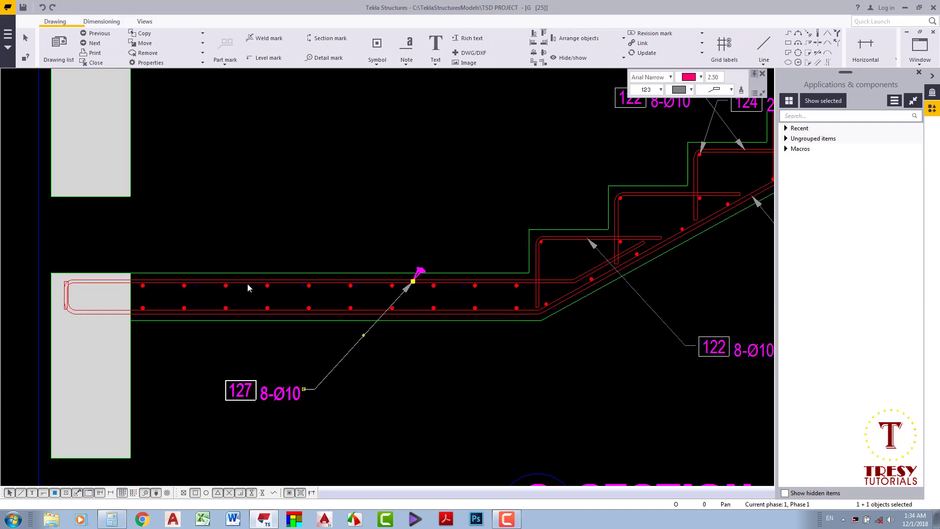
pyautogui.moveTo(248, 273); pyautogui.dragTo(307, 326, button='middle')
pyautogui.scroll(-1, 407, 386)
# Add spacing dimension marks to the landing, bottom landing and sloped rebars in section C.
pyautogui.moveTo(407, 386); pyautogui.dragTo(211, 452, button='middle')
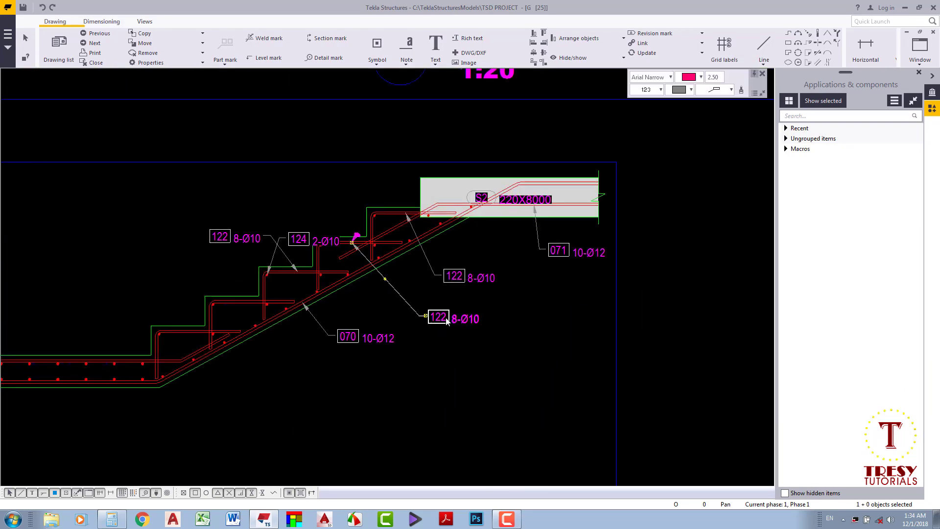
pyautogui.moveTo(498, 229); pyautogui.dragTo(572, 179, button='middle')
pyautogui.scroll(2, 373, 281)
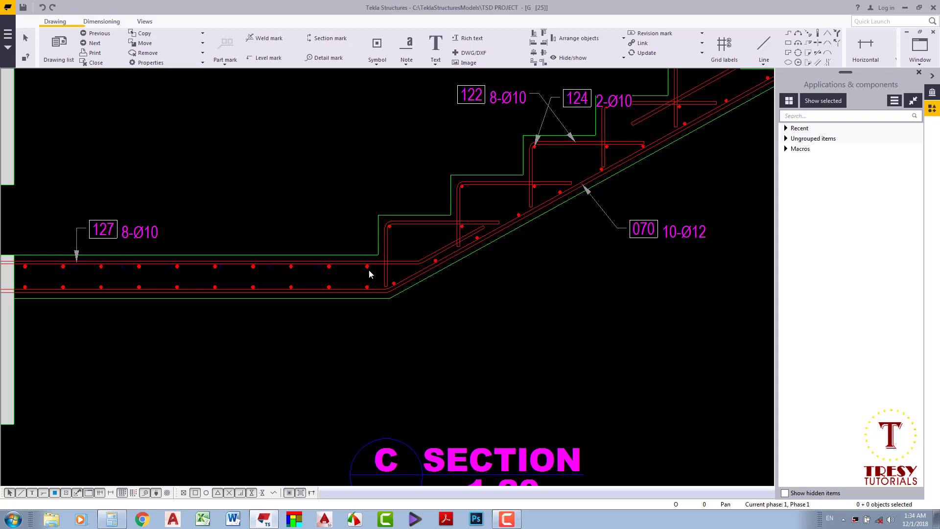
pyautogui.rightClick(370, 271)
pyautogui.moveTo(399, 316)
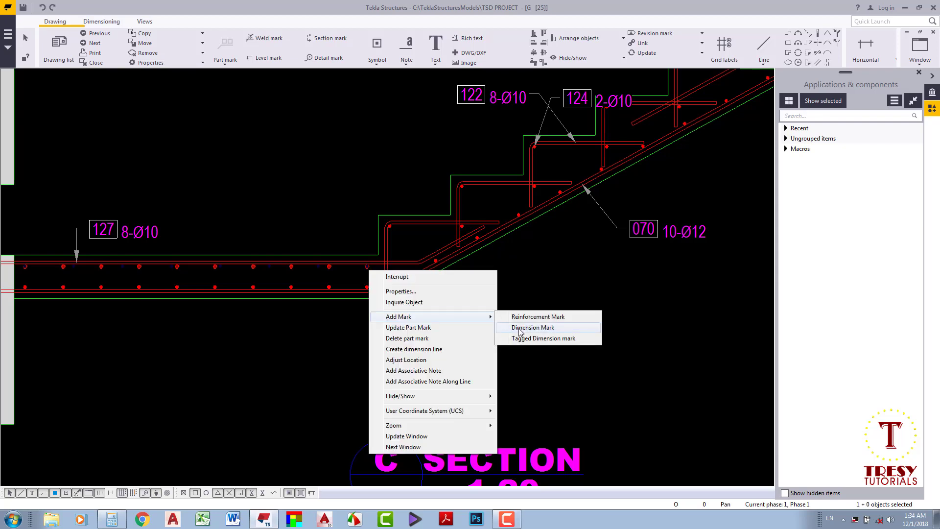
pyautogui.click(518, 338)
pyautogui.scroll(-2, 509, 319)
pyautogui.scroll(1, 412, 308)
pyautogui.scroll(1, 347, 208)
pyautogui.rightClick(368, 299)
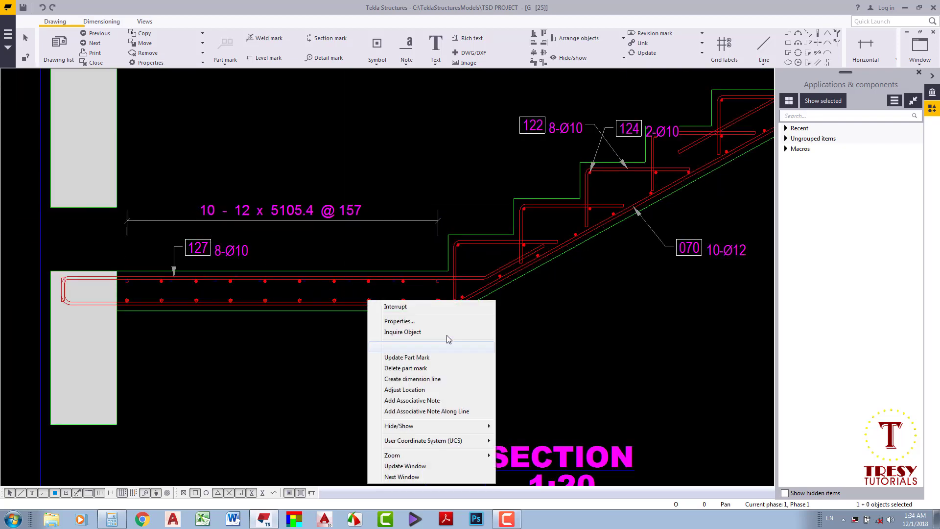
pyautogui.click(529, 356)
pyautogui.scroll(2, 384, 261)
pyautogui.rightClick(593, 290)
pyautogui.click(755, 346)
# Move mark 070 clear of the new dimension mark.
pyautogui.scroll(-2, 539, 274)
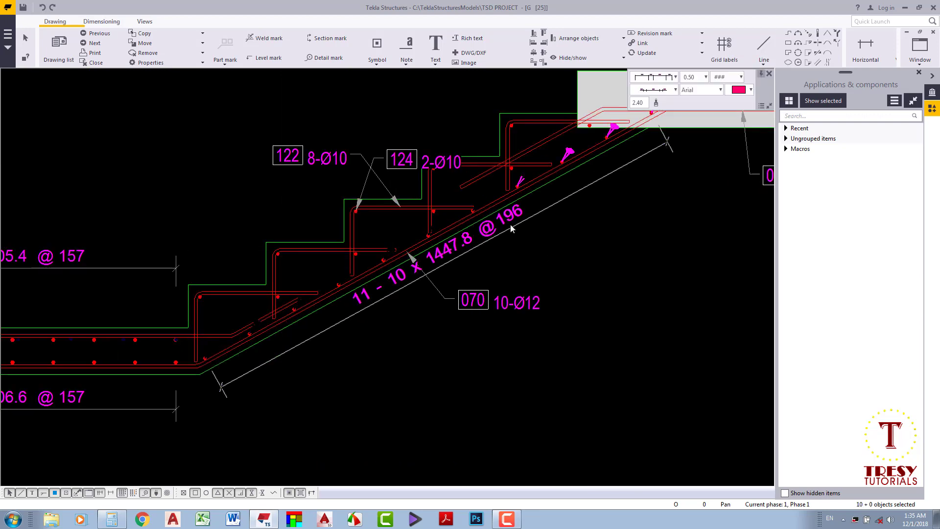
pyautogui.scroll(-1, 538, 274)
pyautogui.click(504, 290)
pyautogui.moveTo(513, 293); pyautogui.dragTo(639, 239)
pyautogui.scroll(-3, 639, 239)
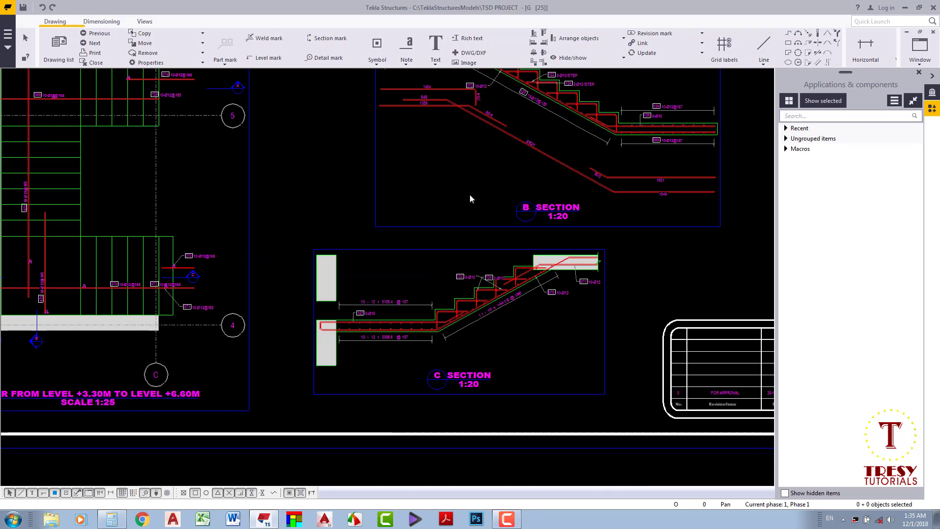
pyautogui.scroll(2, 530, 122)
# Apply the dimension mark properties to everything in section C, then close the dialog.
pyautogui.doubleClick(535, 122)
pyautogui.scroll(-2, 407, 227)
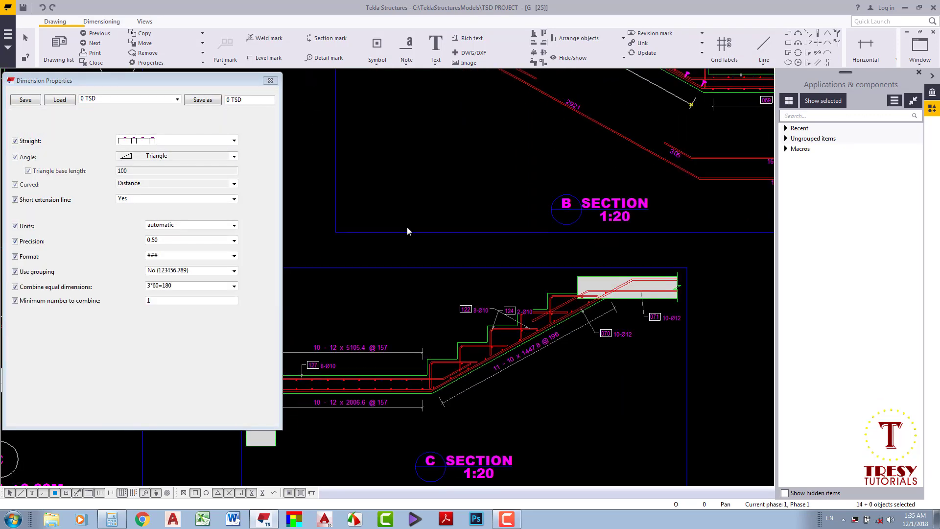
pyautogui.scroll(-1, 406, 227)
pyautogui.moveTo(589, 357); pyautogui.dragTo(590, 355)
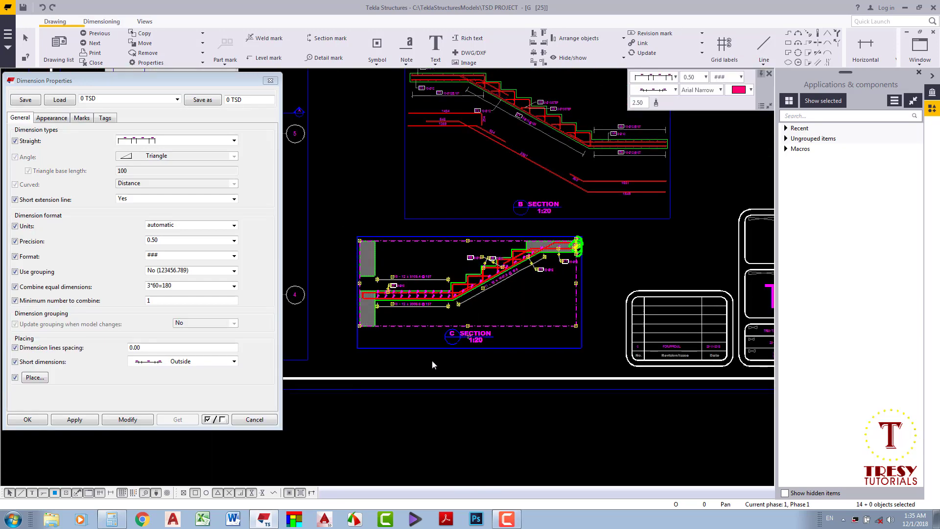
pyautogui.click(135, 420)
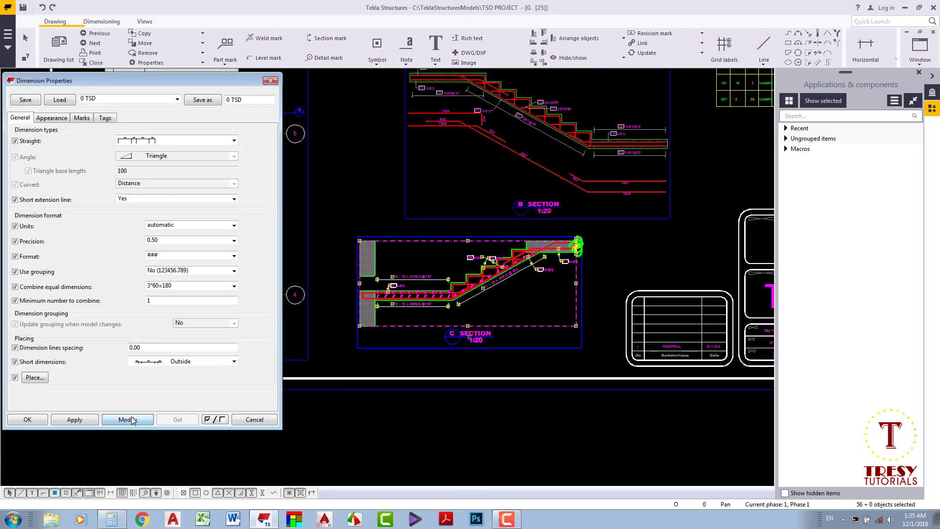
pyautogui.click(254, 419)
pyautogui.click(501, 310)
pyautogui.scroll(1, 502, 310)
# Change mark 124 to read 2-Ø10/STEP in Reinforcement Mark Properties.
pyautogui.moveTo(504, 307); pyautogui.dragTo(468, 269, button='middle')
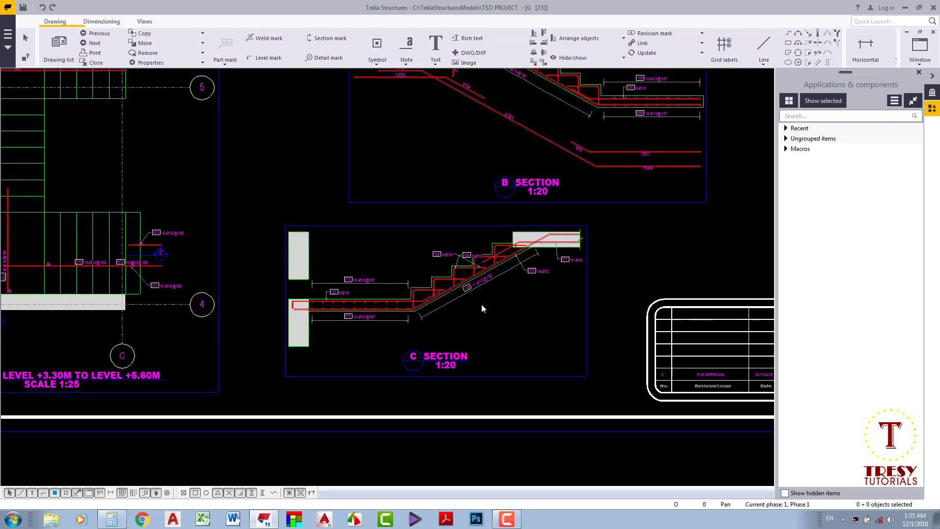
pyautogui.scroll(-2, 468, 269)
pyautogui.scroll(5, 460, 210)
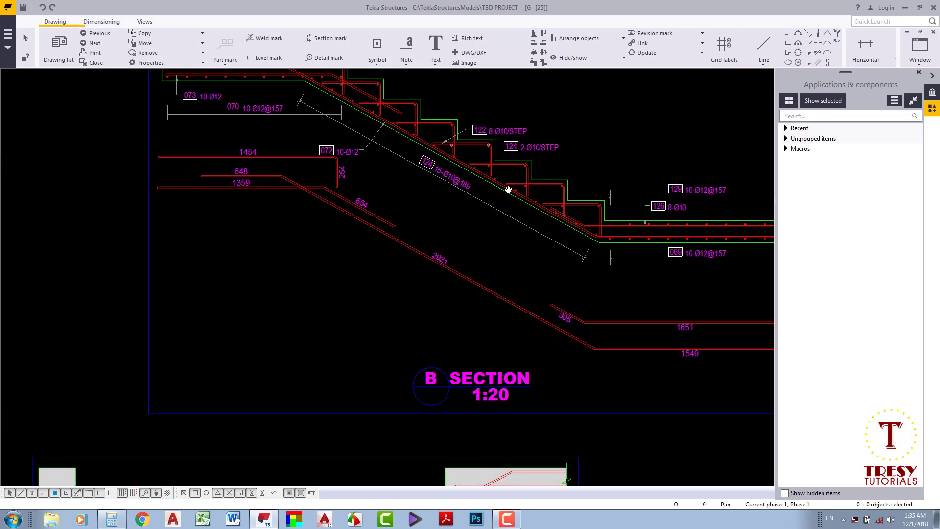
pyautogui.moveTo(518, 177); pyautogui.dragTo(604, 41, button='middle')
pyautogui.doubleClick(443, 376)
pyautogui.scroll(3, 410, 397)
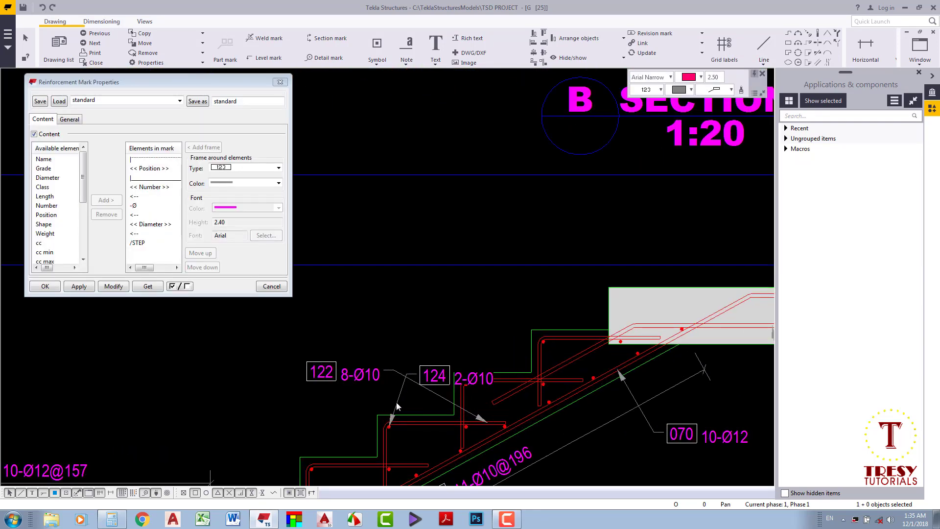
pyautogui.click(116, 286)
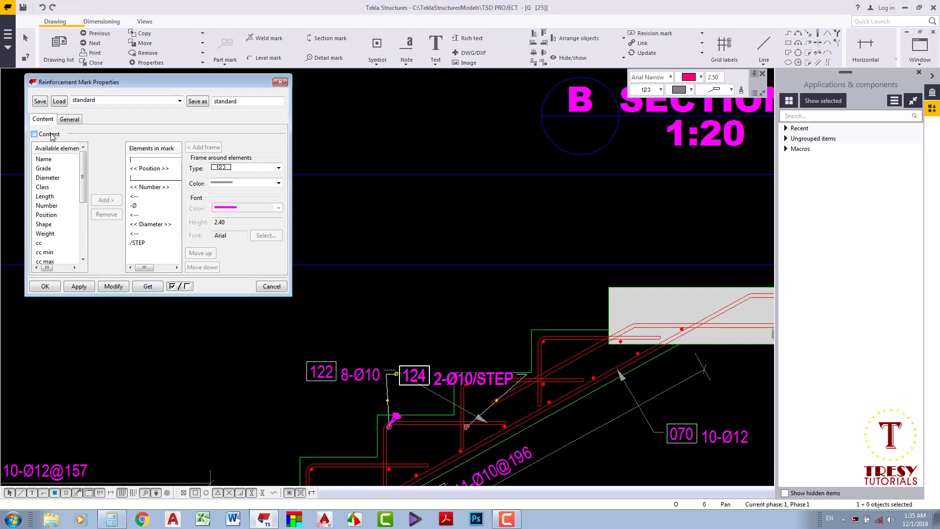
# Give mark 122 the same content, 8-Ø10/STEP, and move mark 124 beneath it.
pyautogui.click(354, 378)
pyautogui.click(115, 287)
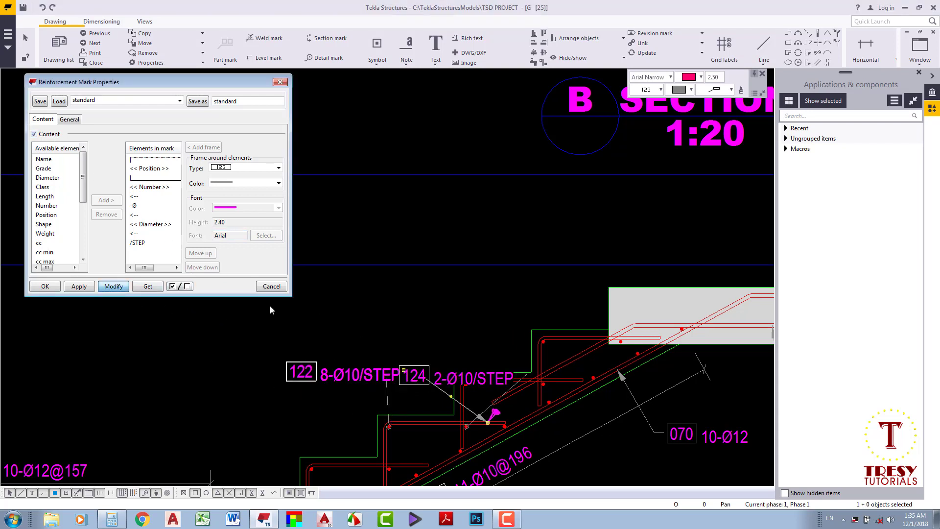
pyautogui.click(268, 287)
pyautogui.scroll(1, 464, 389)
pyautogui.moveTo(466, 375); pyautogui.dragTo(283, 423)
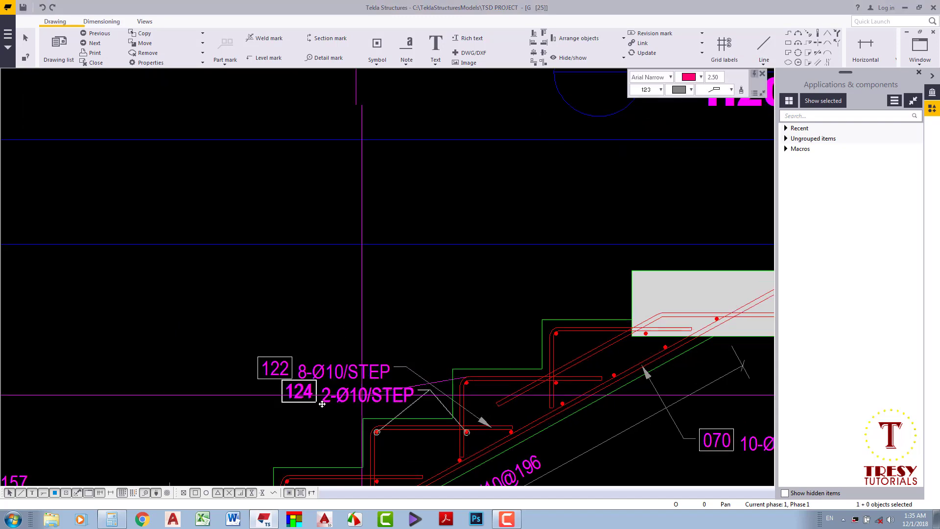
# Place the bent-bar shape sketches (legs 1930, 1797) as a leaderless note below section C's stair.
pyautogui.scroll(-5, 375, 394)
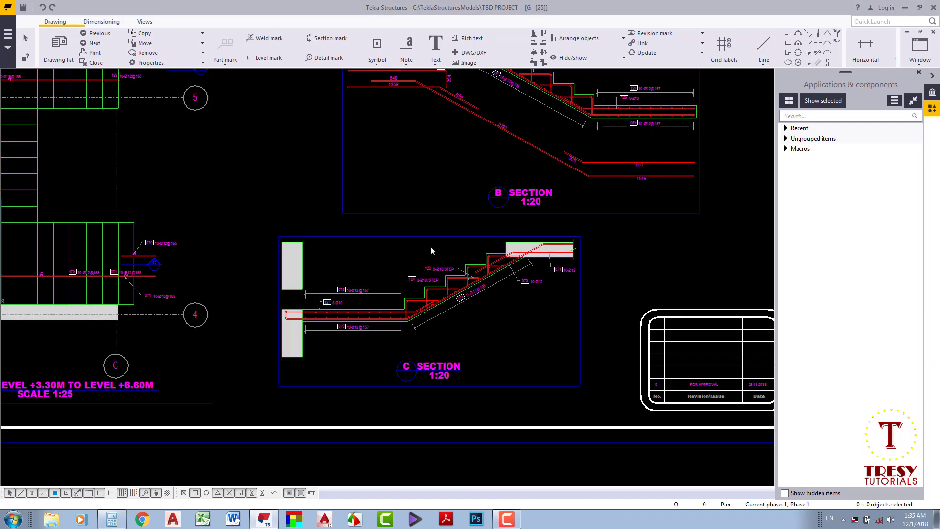
pyautogui.moveTo(430, 245); pyautogui.dragTo(419, 245, button='middle')
pyautogui.scroll(1, 413, 267)
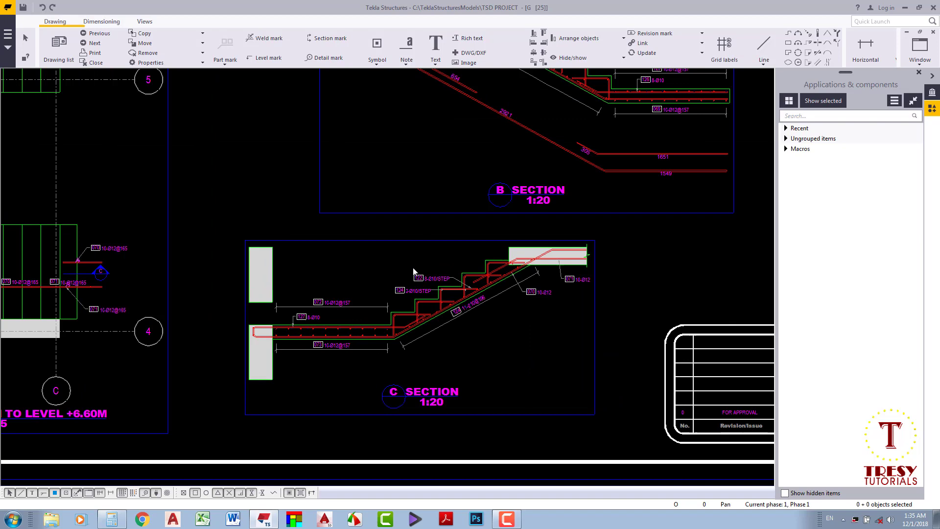
pyautogui.click(414, 66)
pyautogui.click(426, 100)
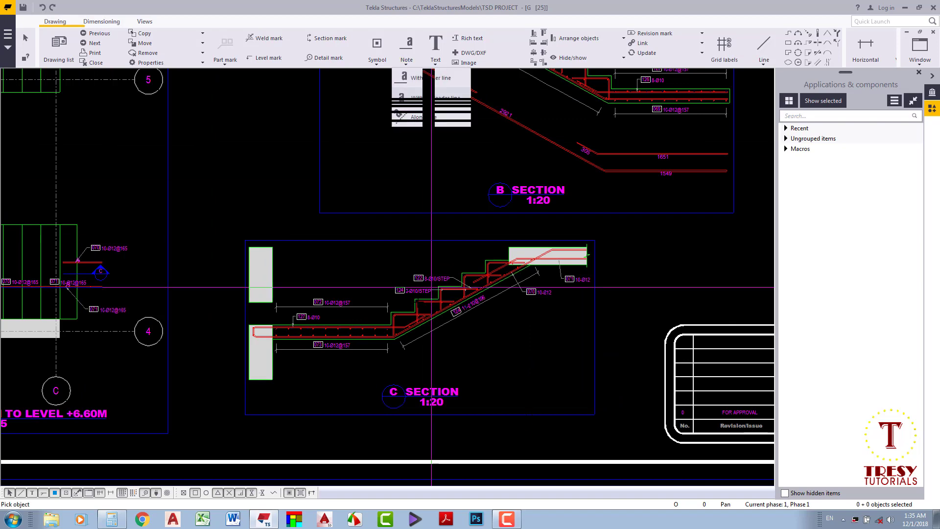
pyautogui.scroll(2, 399, 300)
pyautogui.scroll(1, 419, 300)
pyautogui.scroll(1, 399, 308)
pyautogui.scroll(-3, 420, 332)
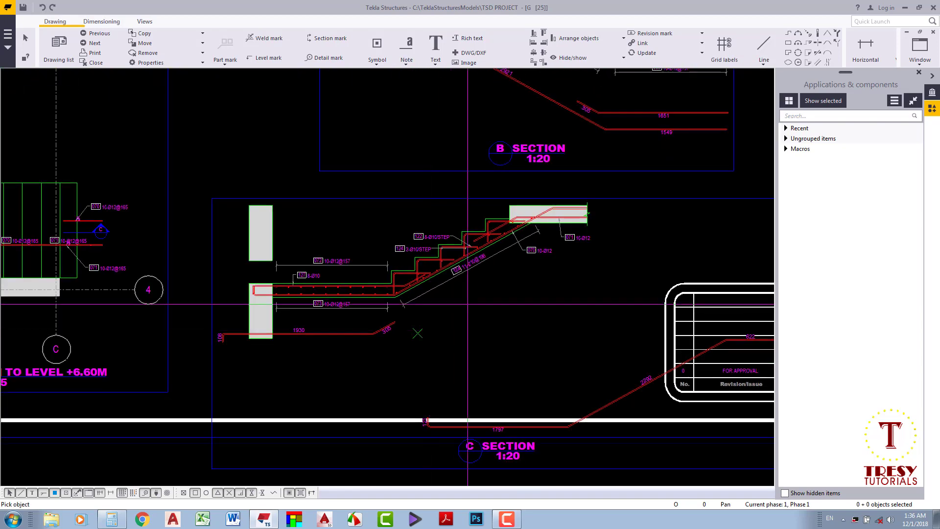
pyautogui.scroll(-1, 556, 342)
pyautogui.click(533, 265)
pyautogui.scroll(2, 533, 265)
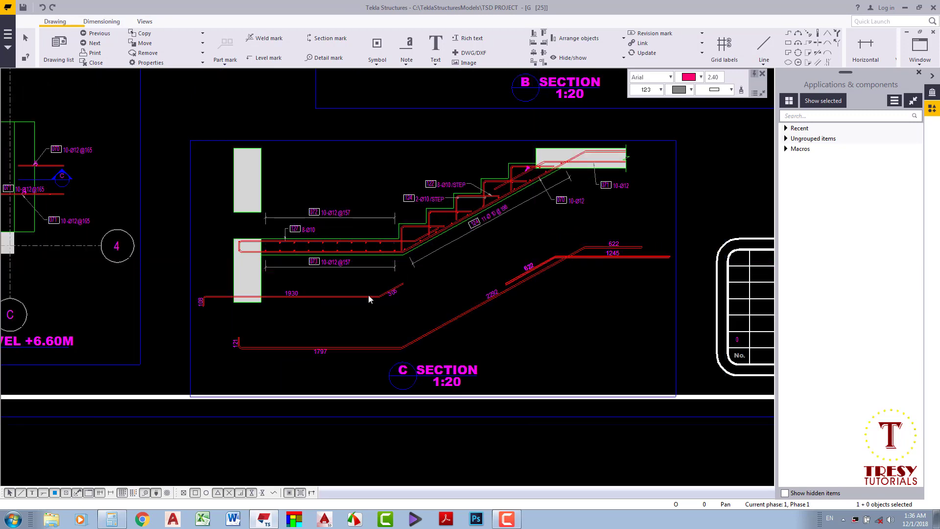
pyautogui.moveTo(533, 264); pyautogui.dragTo(501, 272, button='middle')
pyautogui.click(406, 60)
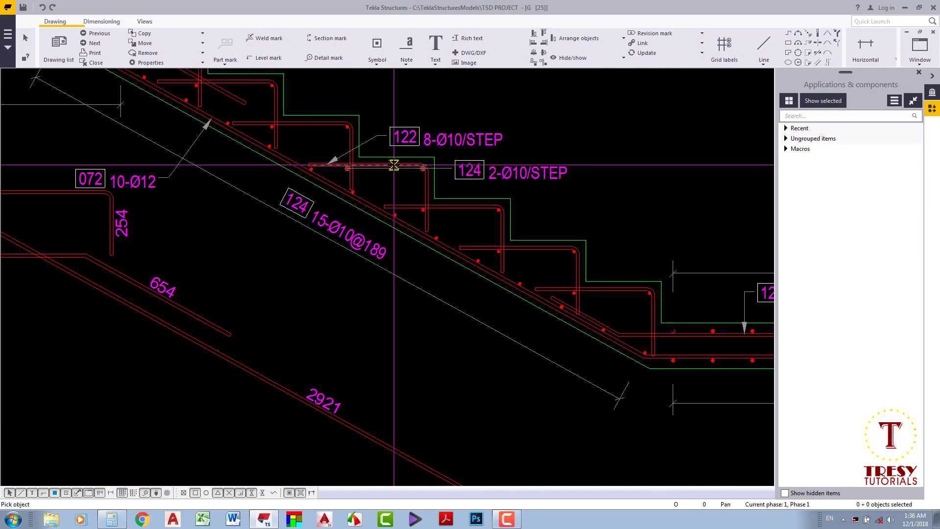
# Add a reinforcement mark to a horizontal rebar in the stair plan.
pyautogui.scroll(1, 307, 306)
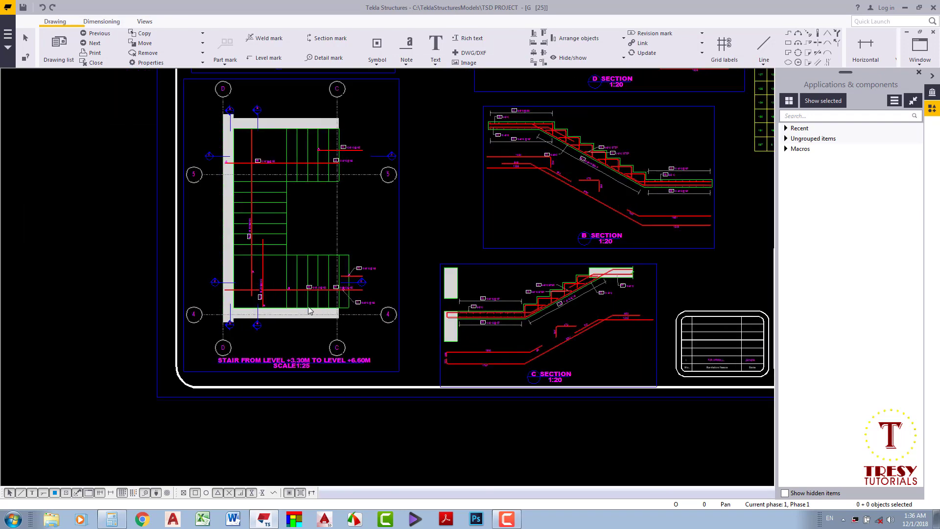
pyautogui.scroll(3, 375, 310)
pyautogui.scroll(2, 315, 263)
pyautogui.scroll(-1, 302, 263)
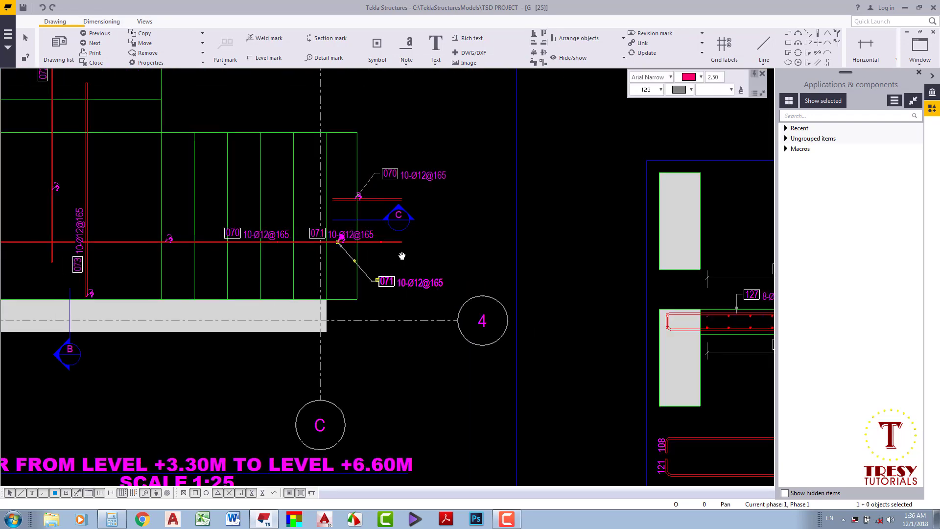
pyautogui.moveTo(127, 237); pyautogui.dragTo(293, 242, button='middle')
pyautogui.click(292, 243)
pyautogui.rightClick(291, 213)
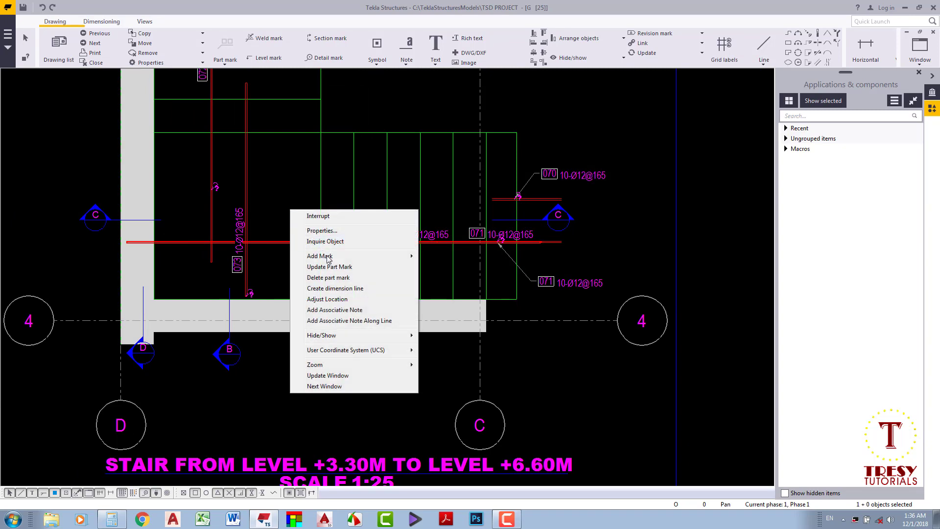
pyautogui.click(327, 299)
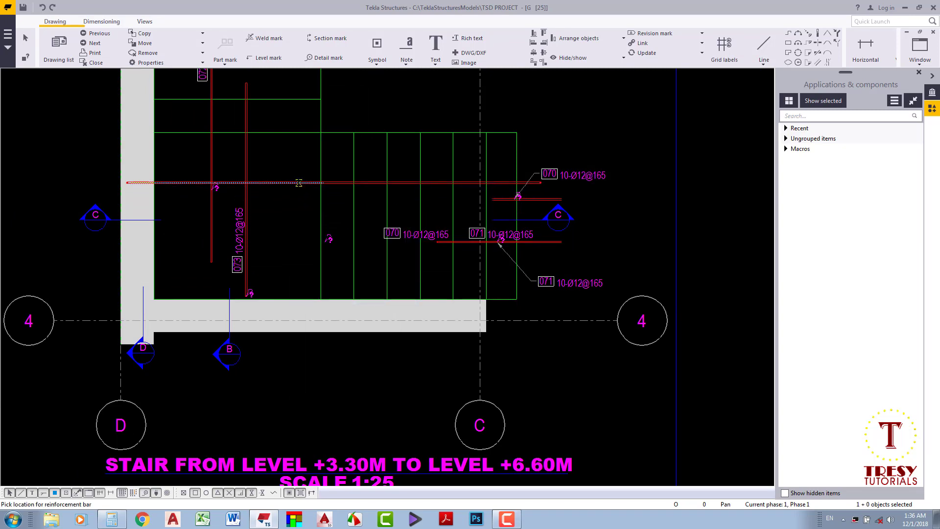
pyautogui.click(479, 177)
pyautogui.scroll(-1, 492, 210)
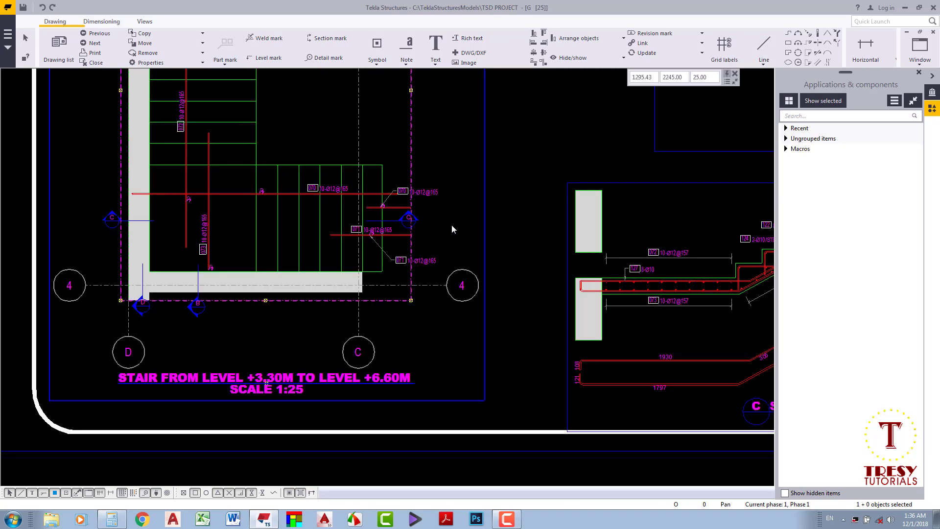
pyautogui.scroll(1, 451, 225)
# Widen the stair plan view frame to the right.
pyautogui.click(404, 351)
pyautogui.scroll(-2, 491, 208)
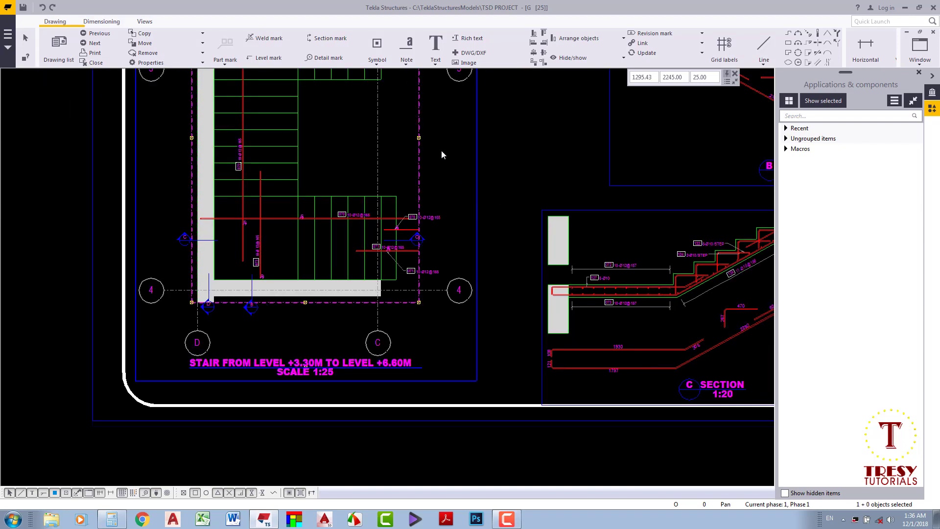
pyautogui.moveTo(416, 170); pyautogui.dragTo(391, 255, button='middle')
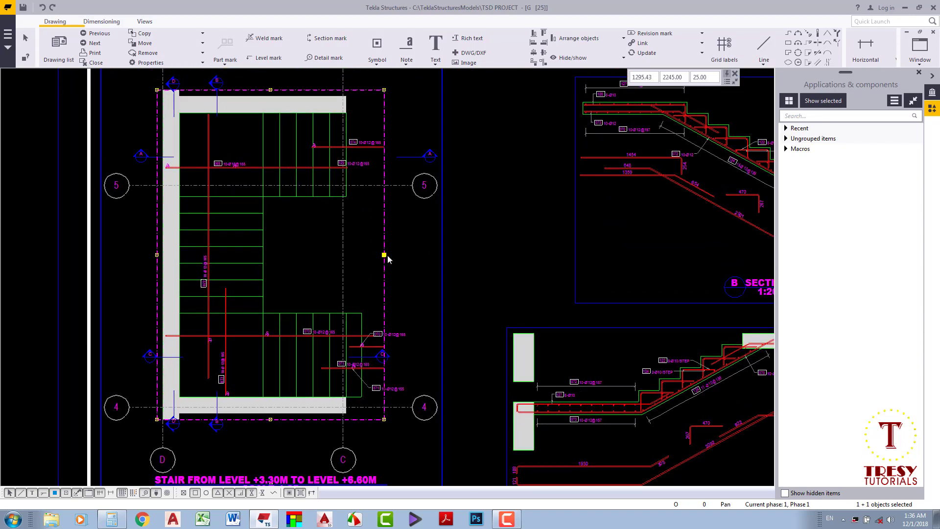
pyautogui.moveTo(384, 254); pyautogui.dragTo(417, 253)
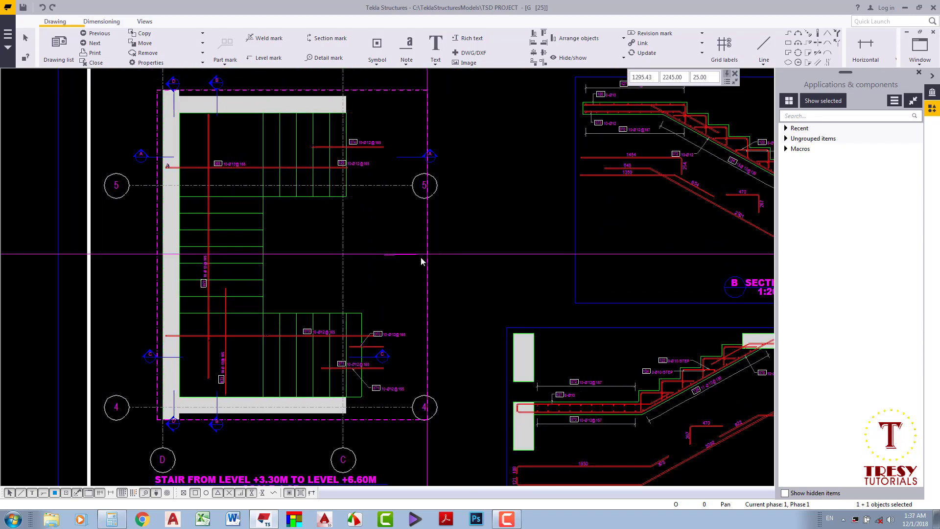
pyautogui.scroll(2, 421, 257)
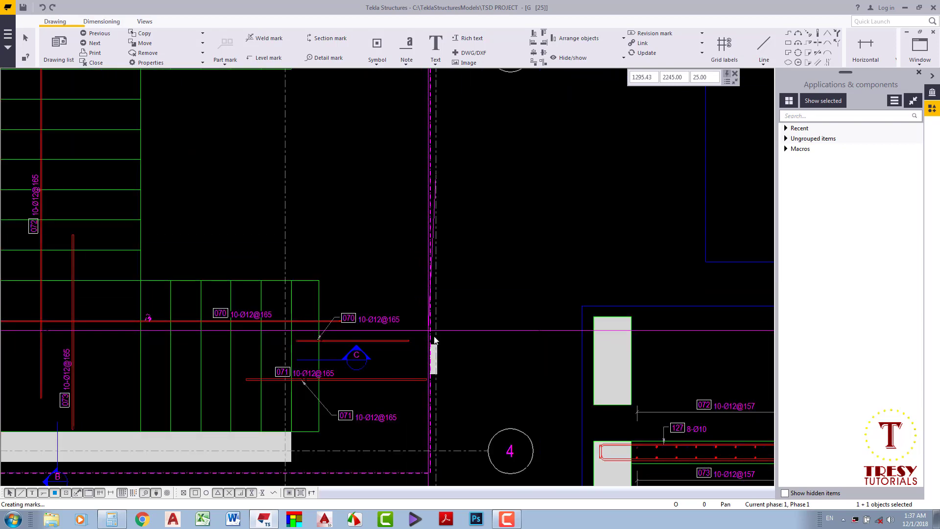
pyautogui.scroll(-2, 477, 354)
pyautogui.scroll(-3, 482, 350)
pyautogui.scroll(4, 436, 296)
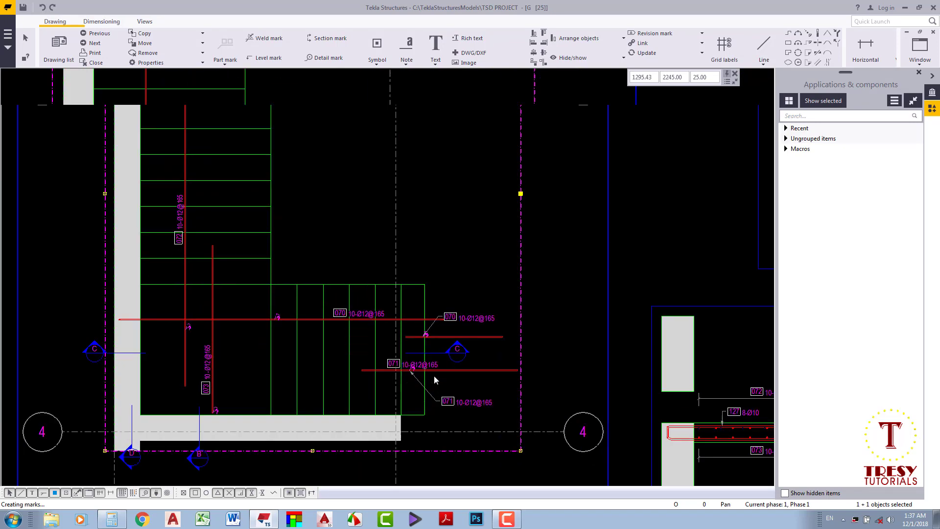
pyautogui.scroll(1, 434, 380)
pyautogui.scroll(1, 430, 376)
# Adjust the location of the rebar near section C and the 069 rebar.
pyautogui.rightClick(487, 375)
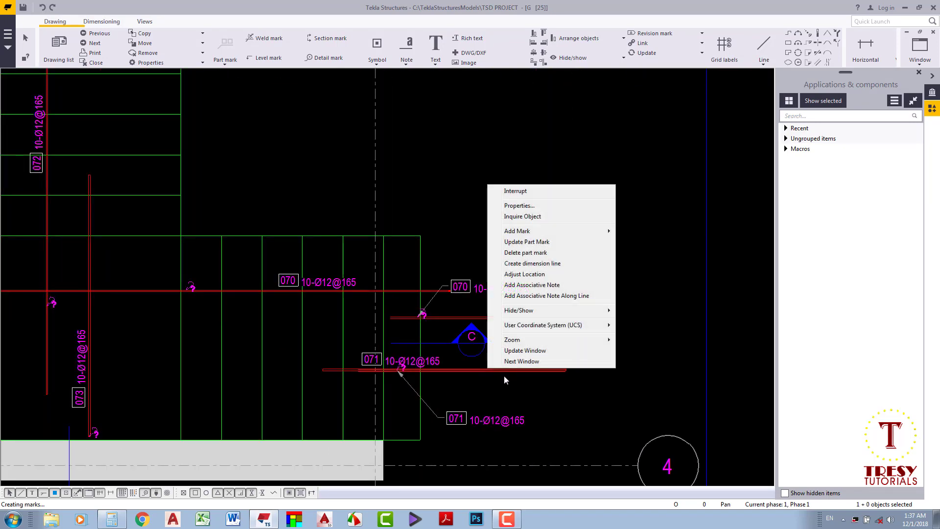
pyautogui.click(538, 275)
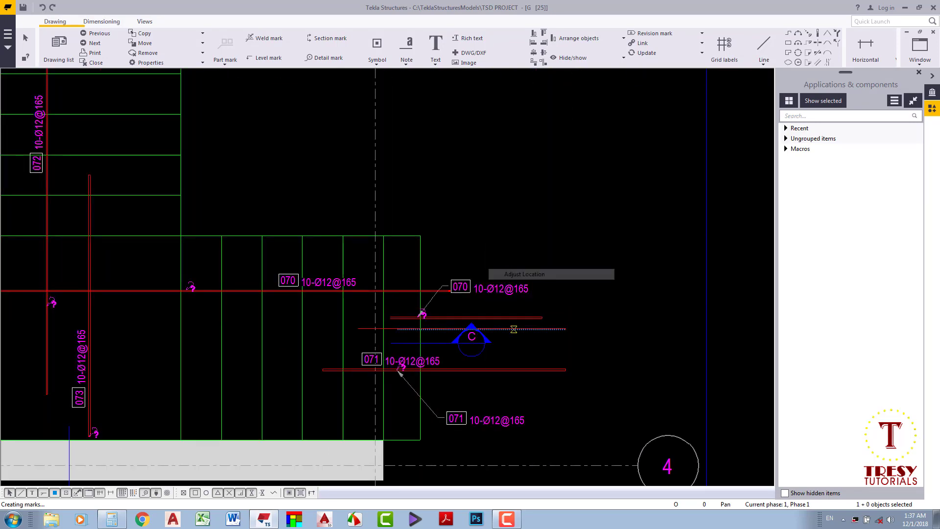
pyautogui.scroll(-3, 506, 352)
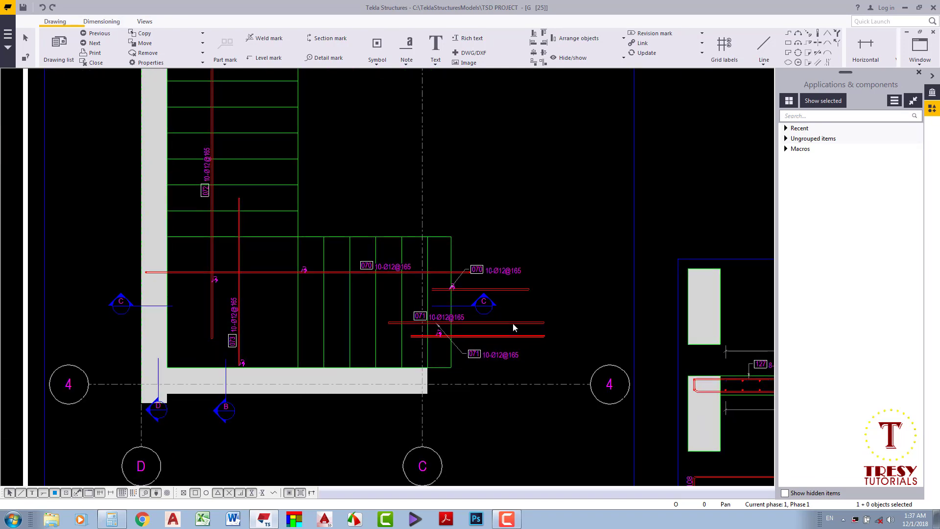
pyautogui.scroll(2, 543, 304)
pyautogui.scroll(-3, 581, 287)
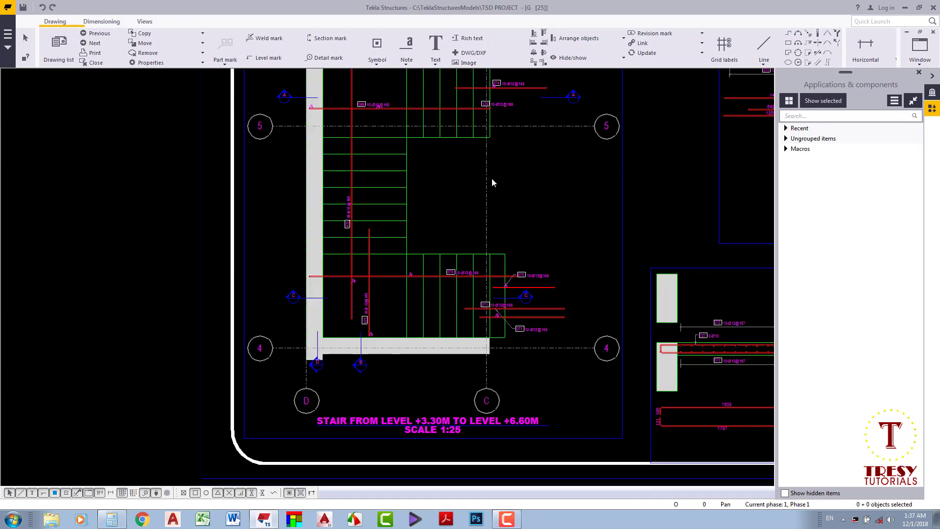
pyautogui.scroll(2, 470, 303)
pyautogui.scroll(1, 431, 245)
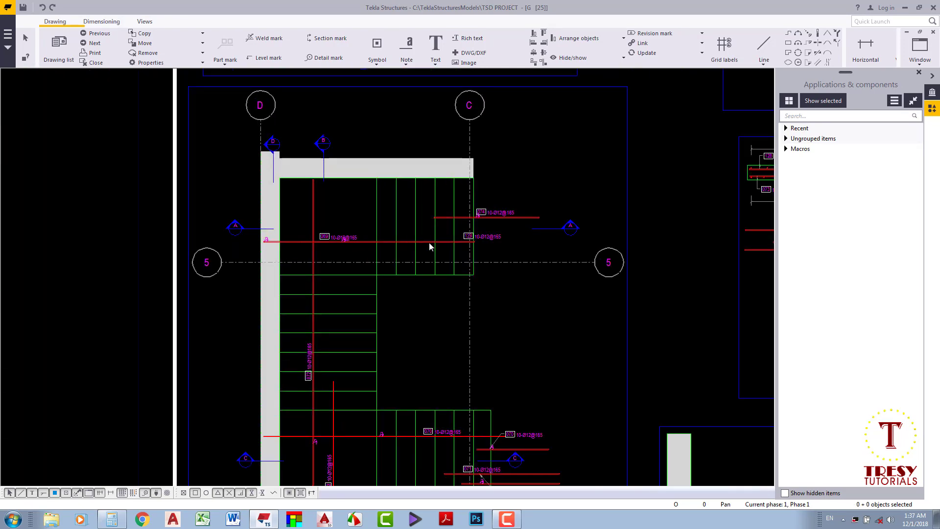
pyautogui.scroll(2, 309, 225)
pyautogui.rightClick(308, 218)
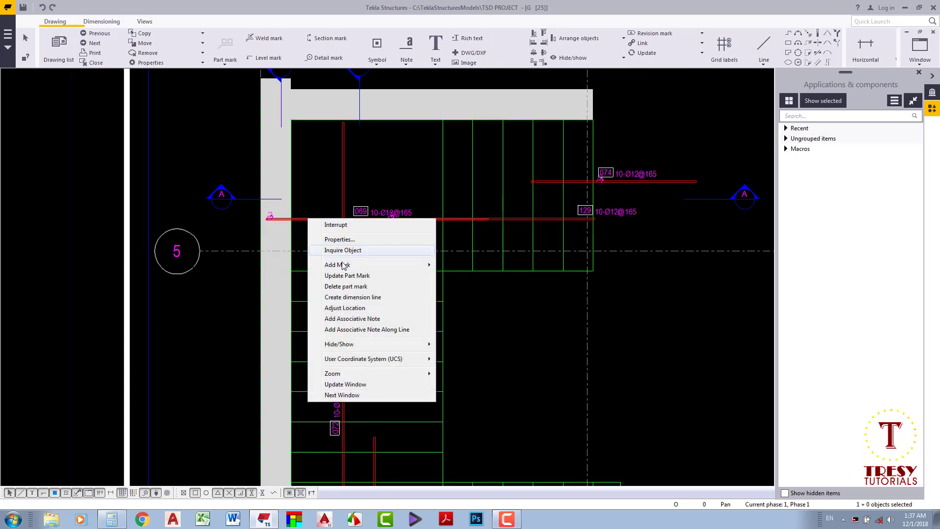
pyautogui.click(356, 309)
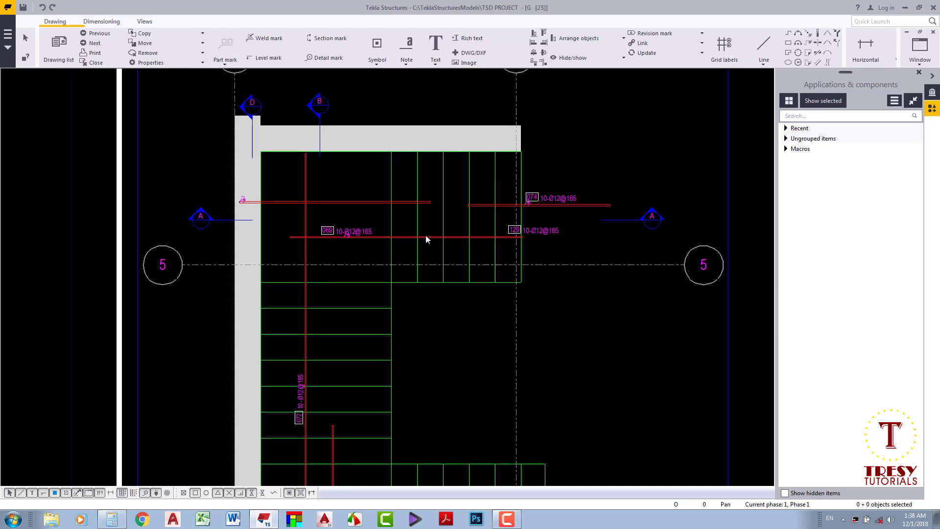
# Slide mark 129 10-Ø12@165 left to mid-bar beside mark 069.
pyautogui.scroll(2, 425, 236)
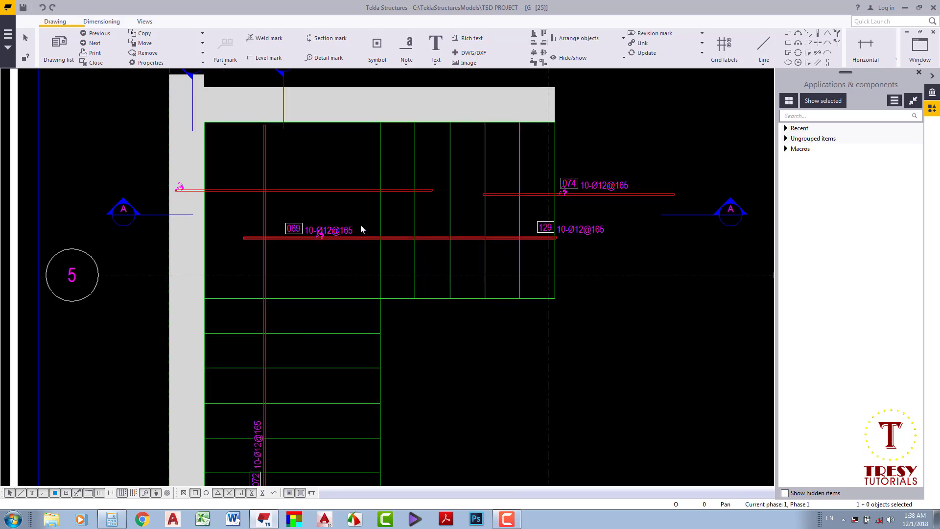
pyautogui.click(577, 229)
pyautogui.moveTo(578, 230); pyautogui.dragTo(436, 229)
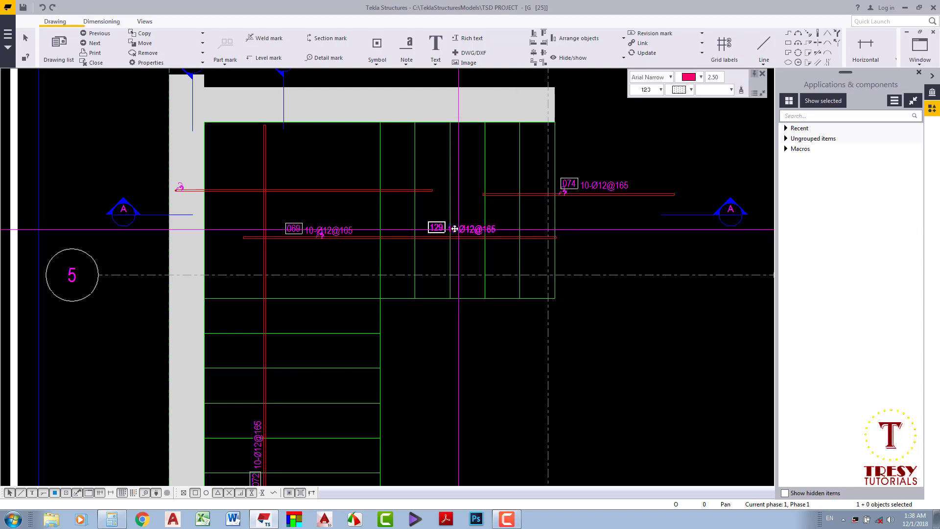
# Give mark 069 a straight leader line and move it up above its rebar.
pyautogui.doubleClick(338, 234)
pyautogui.click(69, 119)
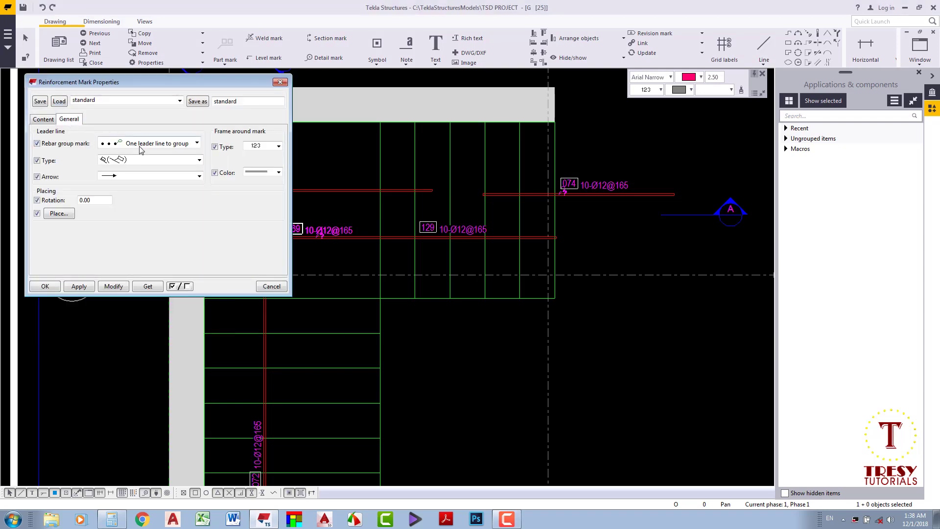
pyautogui.click(144, 160)
pyautogui.click(128, 174)
pyautogui.click(113, 286)
pyautogui.moveTo(454, 268); pyautogui.dragTo(448, 218)
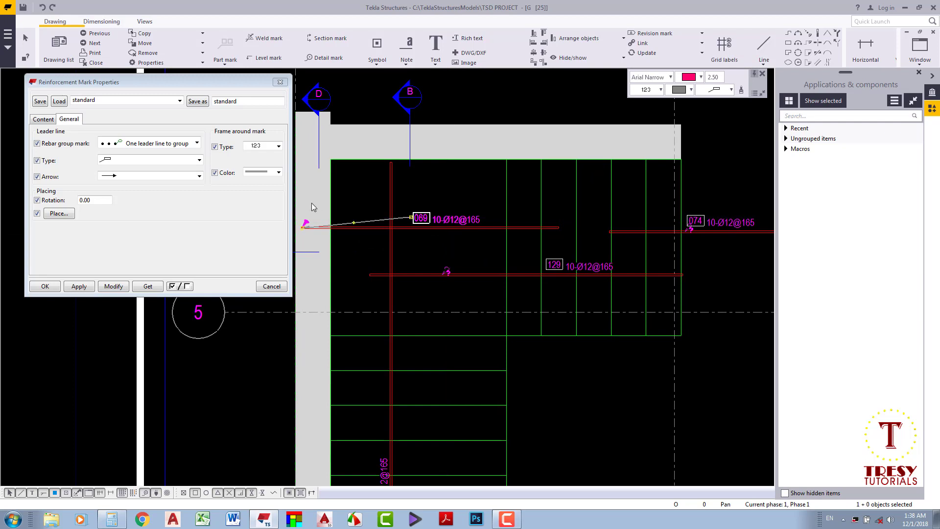
# Set mark 069's frame to a dotted line.
pyautogui.click(263, 172)
pyautogui.click(264, 188)
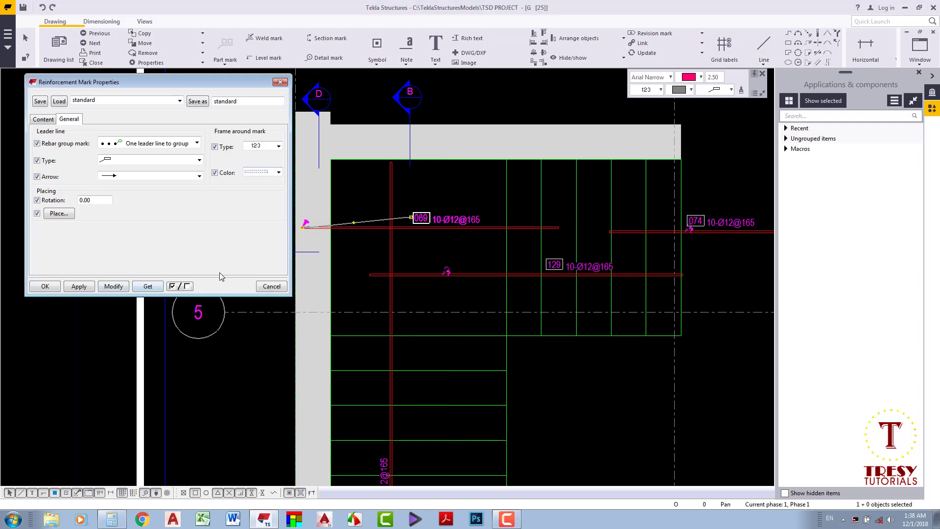
pyautogui.scroll(-5, 424, 213)
pyautogui.scroll(4, 456, 298)
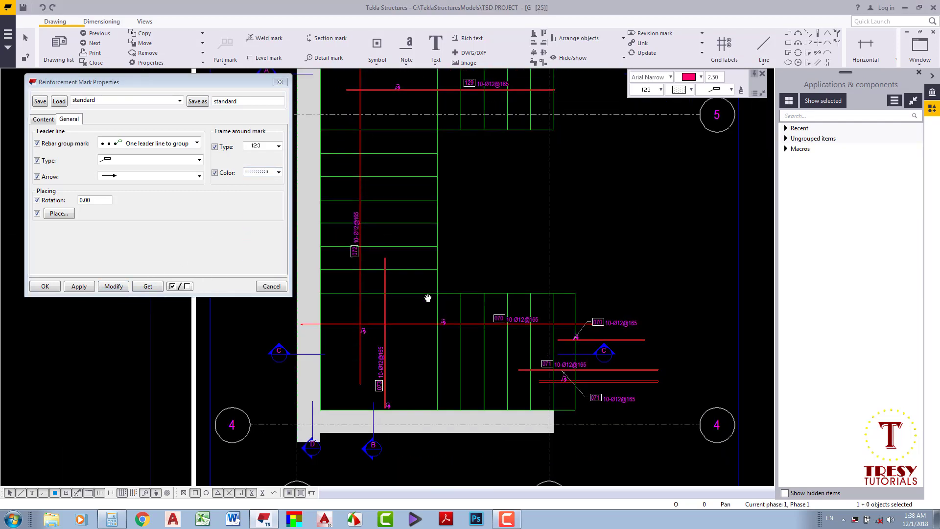
pyautogui.moveTo(559, 381); pyautogui.dragTo(550, 380, button='middle')
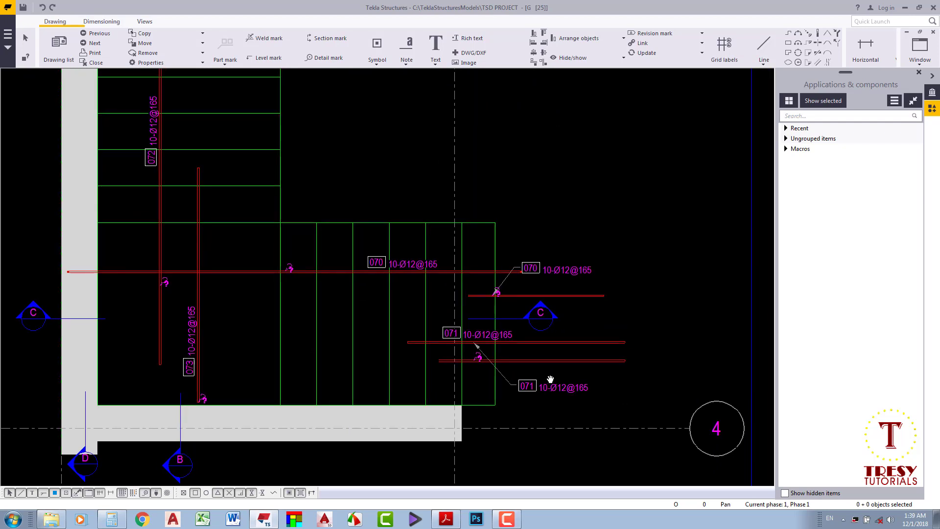
# Zoom and pan the stair plan to bring rebar marks 070, 071 and 073 into view.
pyautogui.scroll(1, 460, 359)
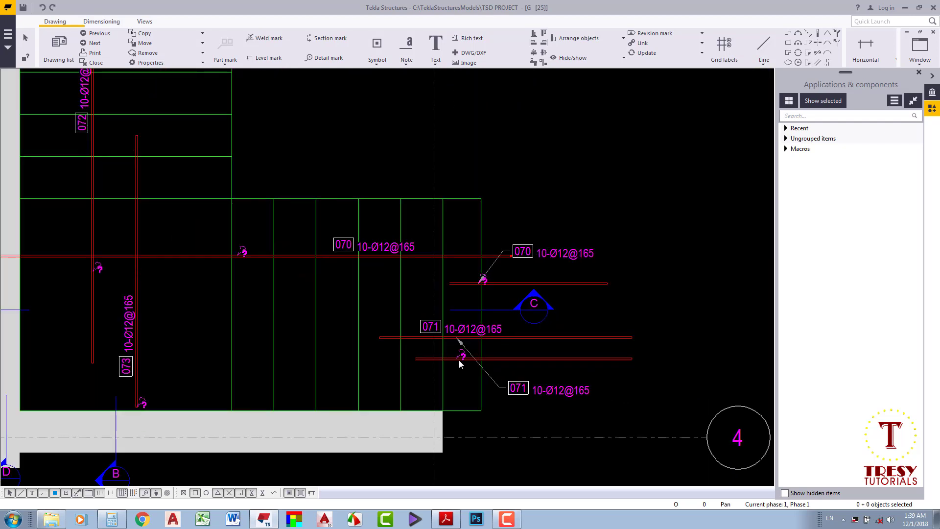
pyautogui.scroll(2, 459, 359)
pyautogui.scroll(-2, 465, 345)
pyautogui.scroll(2, 592, 274)
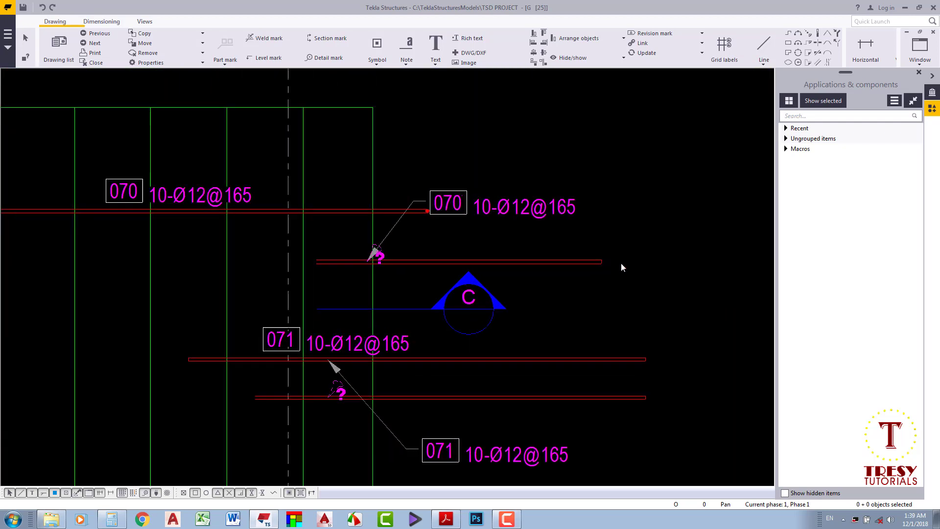
pyautogui.scroll(1, 612, 265)
pyautogui.scroll(-1, 607, 268)
pyautogui.moveTo(614, 270); pyautogui.dragTo(618, 233, button='middle')
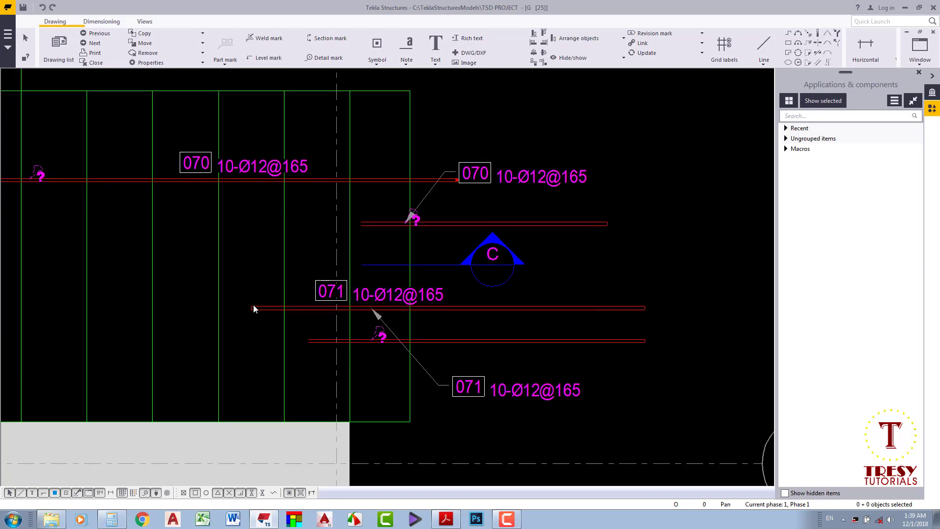
pyautogui.moveTo(254, 309); pyautogui.dragTo(380, 309, button='middle')
pyautogui.scroll(-2, 259, 244)
pyautogui.moveTo(259, 244); pyautogui.dragTo(268, 232, button='middle')
pyautogui.scroll(2, 141, 211)
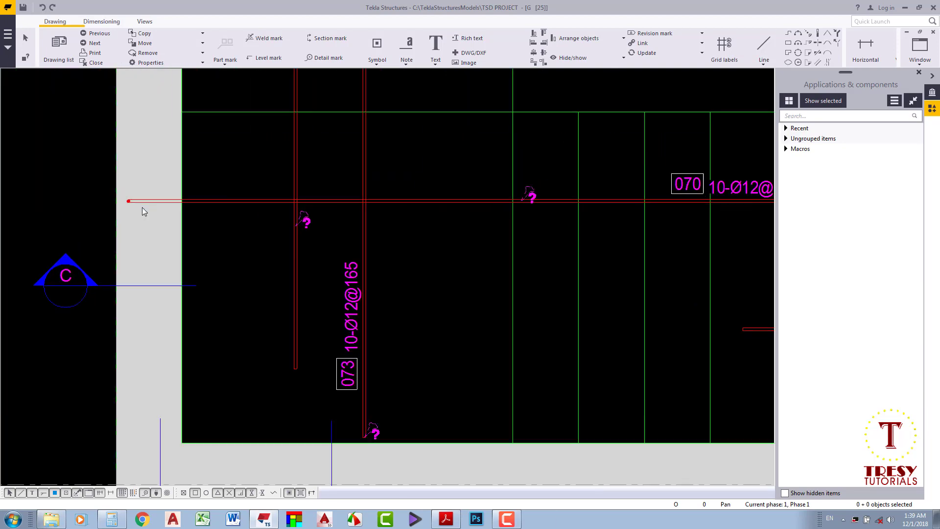
pyautogui.scroll(-2, 147, 213)
pyautogui.scroll(1, 483, 277)
pyautogui.scroll(2, 487, 237)
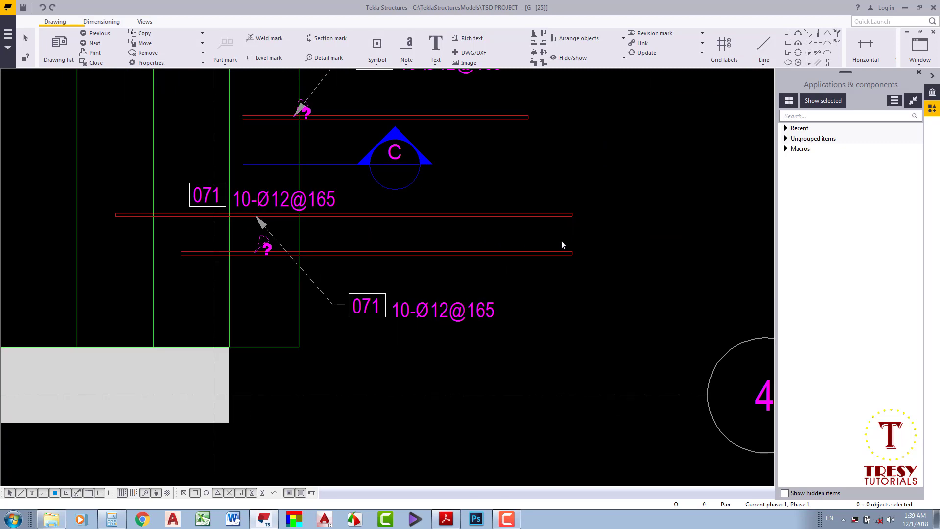
# Hide the two duplicate rebars from the drawing.
pyautogui.click(522, 272)
pyautogui.scroll(-1, 522, 200)
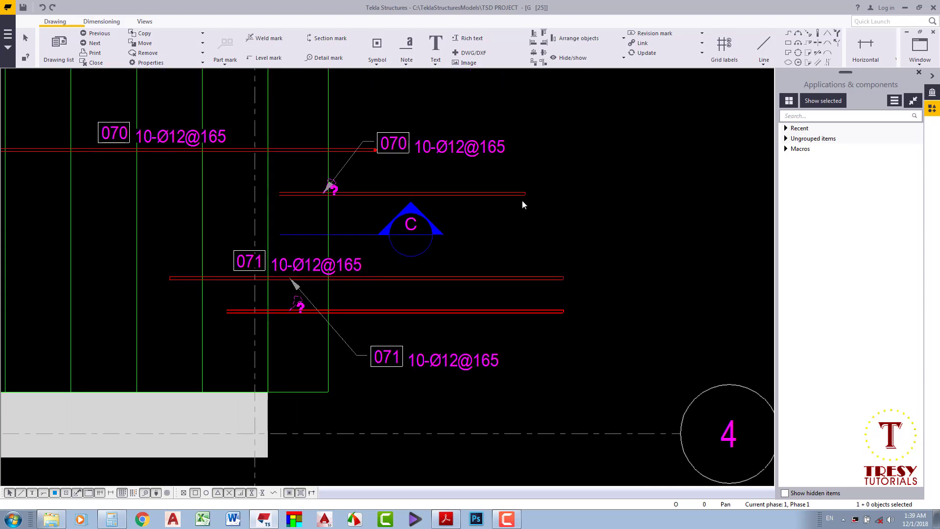
pyautogui.keyDown('shift'); pyautogui.click(522, 198); pyautogui.keyUp('shift')
pyautogui.rightClick(510, 197)
pyautogui.moveTo(542, 283)
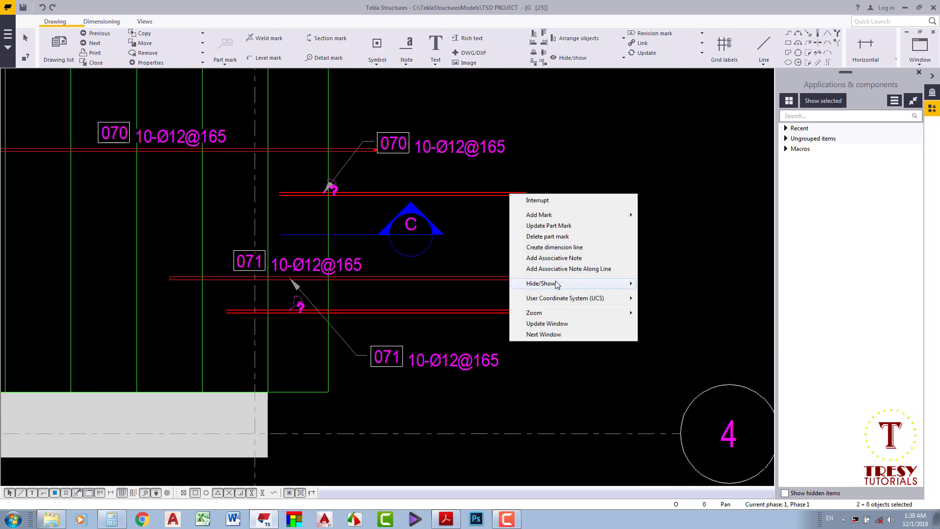
pyautogui.click(680, 309)
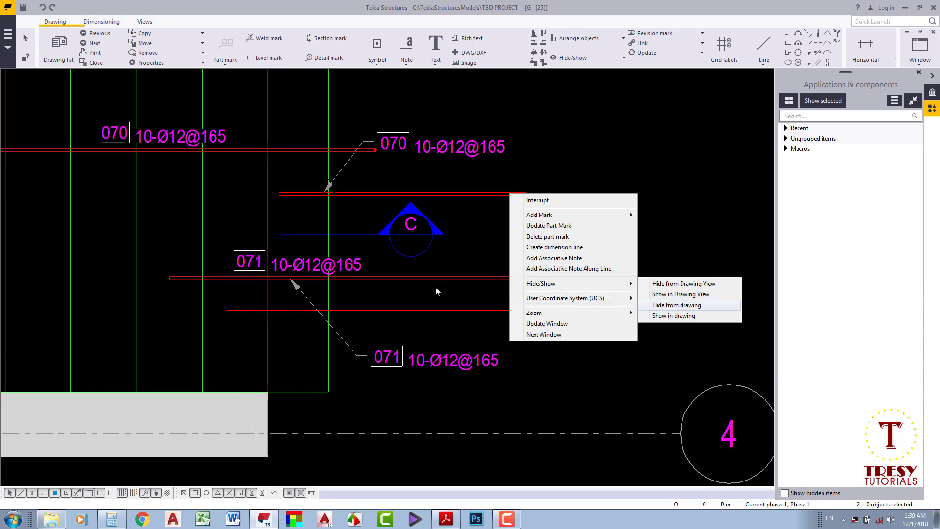
# Move mark 071 up beside its rebar.
pyautogui.scroll(-1, 432, 287)
pyautogui.scroll(-1, 381, 286)
pyautogui.scroll(2, 472, 348)
pyautogui.moveTo(472, 345); pyautogui.dragTo(510, 242)
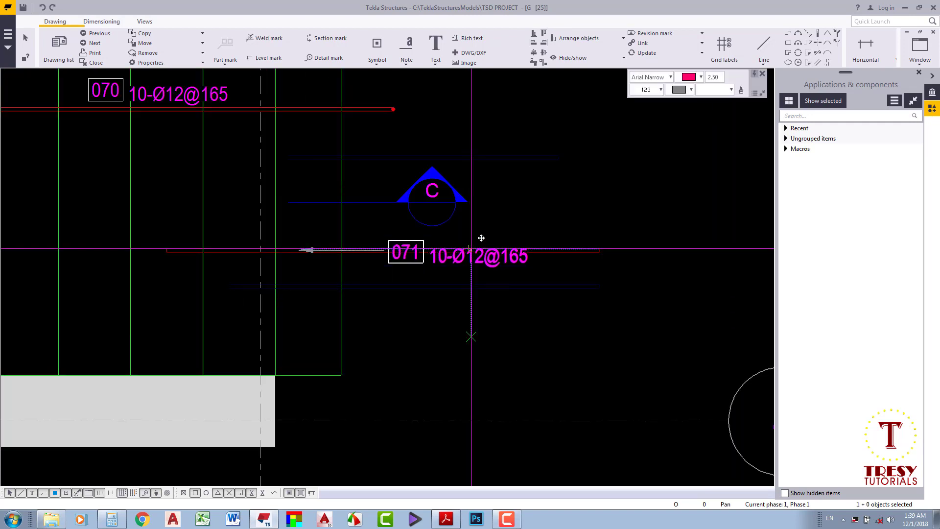
# Open Reinforcement Mark Properties for a rebar mark in the stair plan.
pyautogui.scroll(-4, 498, 290)
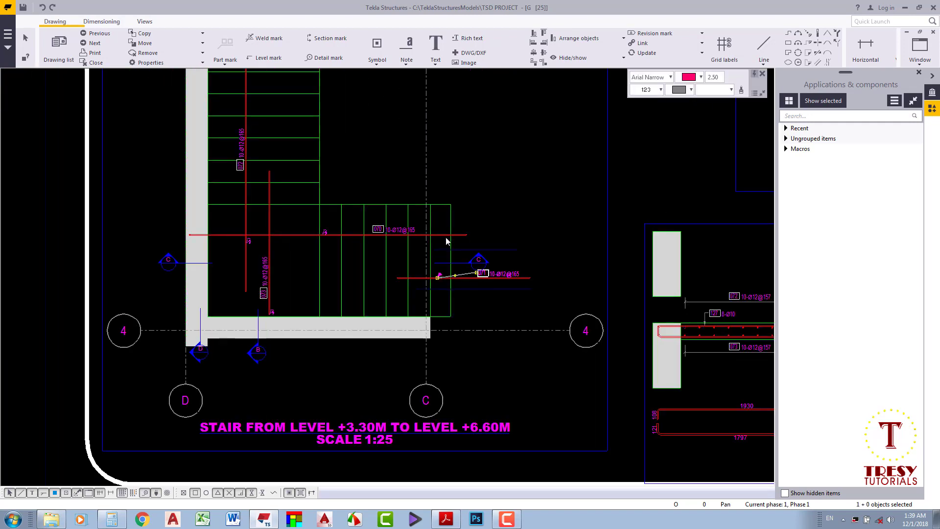
pyautogui.moveTo(467, 257); pyautogui.dragTo(477, 294, button='middle')
pyautogui.scroll(-1, 460, 245)
pyautogui.scroll(2, 301, 137)
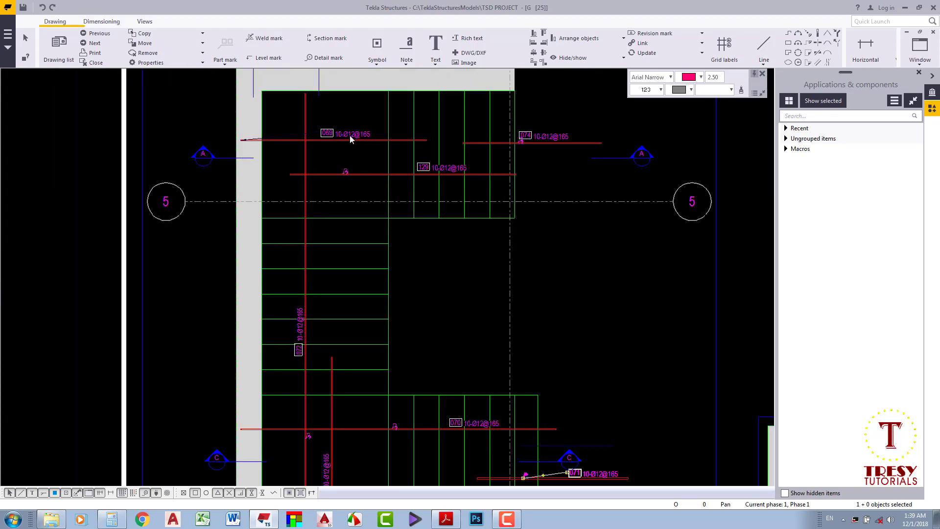
pyautogui.doubleClick(351, 134)
# Apply the mark settings to rebar mark 071 with Modify, then close the dialog.
pyautogui.scroll(3, 464, 305)
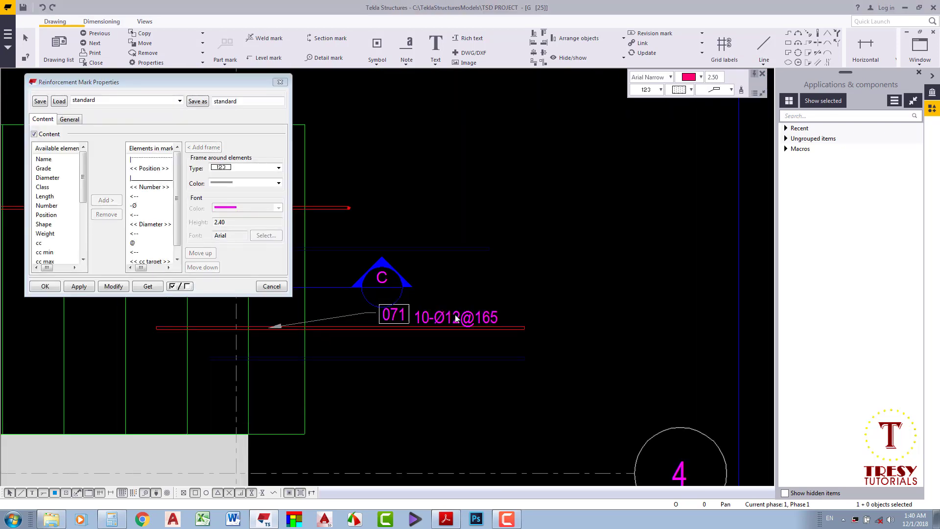
pyautogui.click(388, 310)
pyautogui.click(113, 287)
pyautogui.click(260, 289)
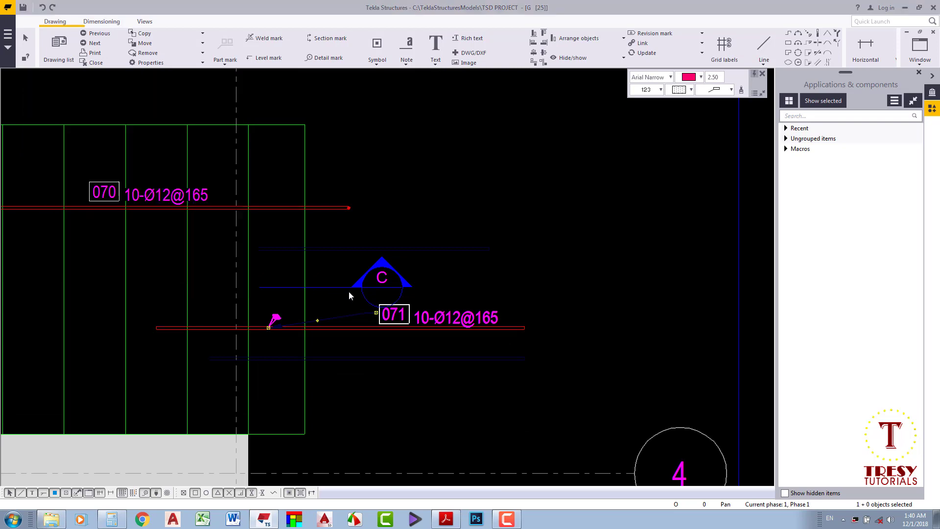
# Drag the stair plan view boundary corner to the slab corner at grid D.
pyautogui.scroll(-4, 418, 282)
pyautogui.click(196, 337)
pyautogui.scroll(3, 168, 342)
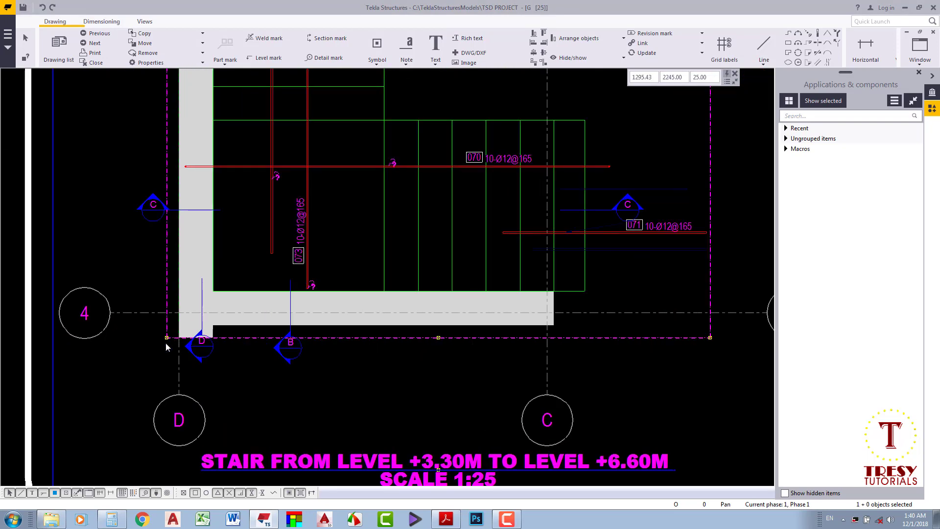
pyautogui.scroll(2, 168, 340)
pyautogui.scroll(1, 164, 339)
pyautogui.moveTo(169, 333); pyautogui.dragTo(196, 305)
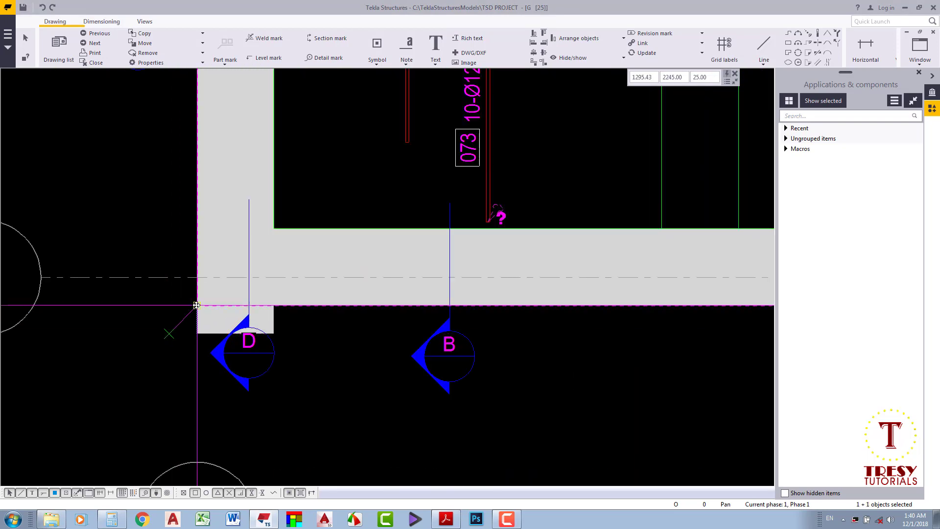
pyautogui.scroll(-3, 300, 342)
pyautogui.scroll(-1, 351, 237)
pyautogui.moveTo(351, 237); pyautogui.dragTo(357, 289, button='middle')
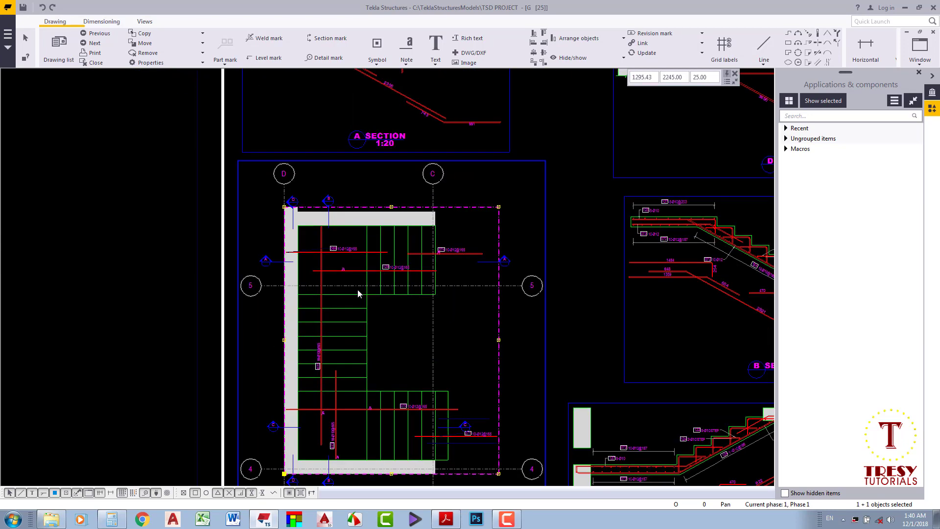
pyautogui.scroll(2, 275, 213)
pyautogui.scroll(2, 275, 214)
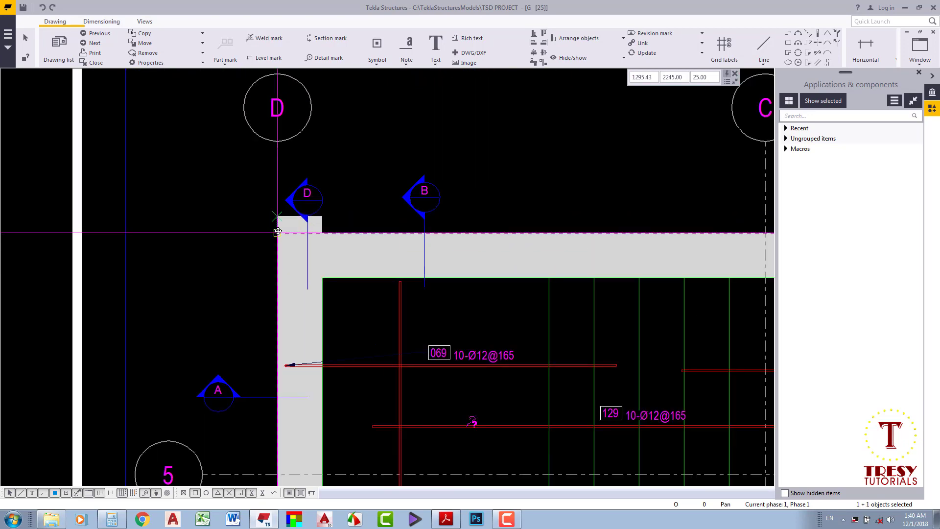
pyautogui.scroll(-4, 226, 205)
pyautogui.scroll(-1, 411, 277)
pyautogui.click(411, 275)
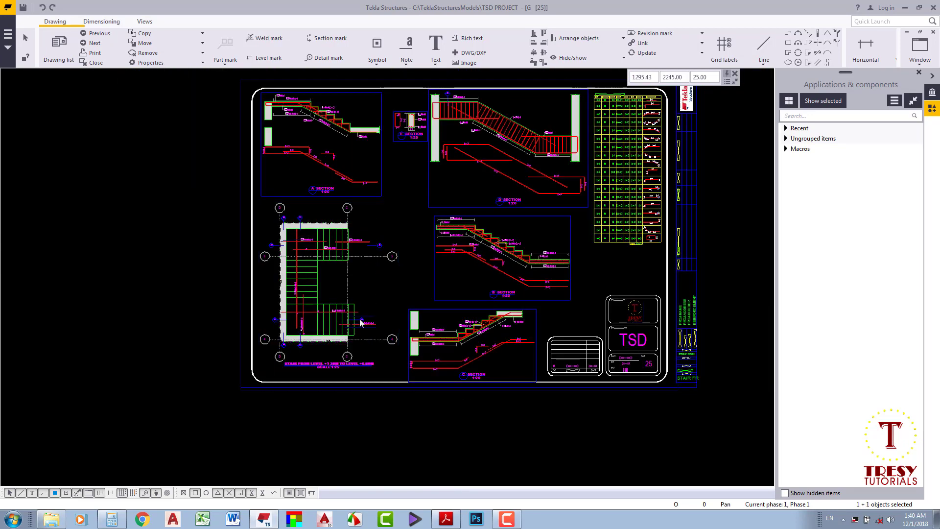
# Use Adjust Location to place the rebar mark near grid C beside its bar.
pyautogui.scroll(3, 391, 299)
pyautogui.scroll(3, 363, 327)
pyautogui.scroll(1, 352, 330)
pyautogui.rightClick(353, 332)
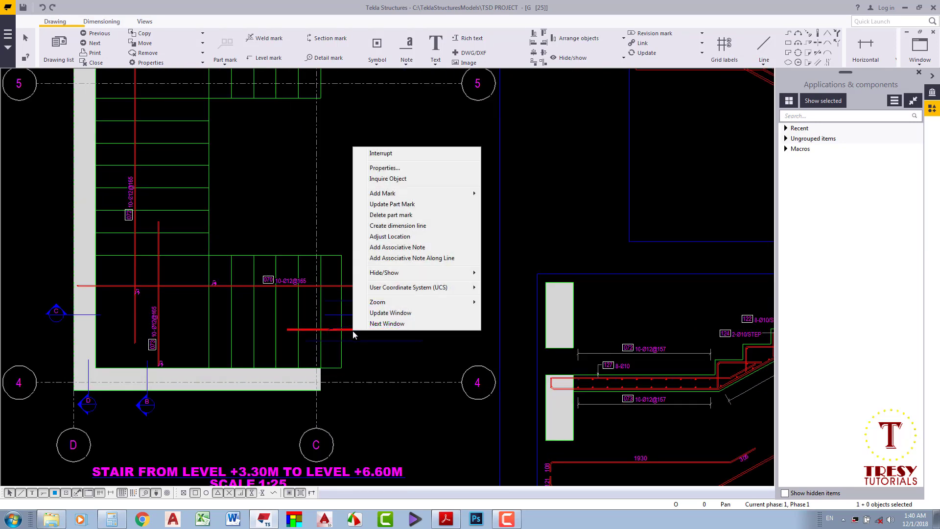
pyautogui.click(390, 236)
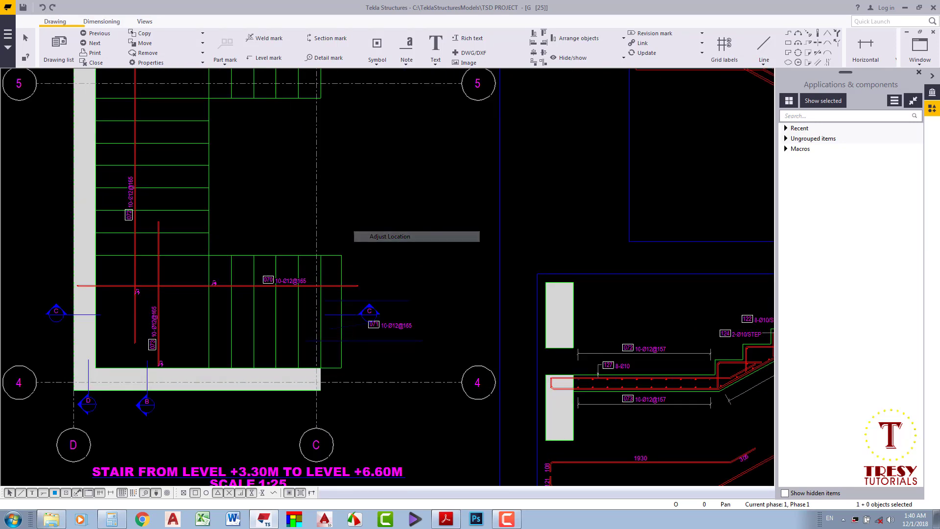
pyautogui.scroll(3, 358, 318)
pyautogui.scroll(1, 437, 329)
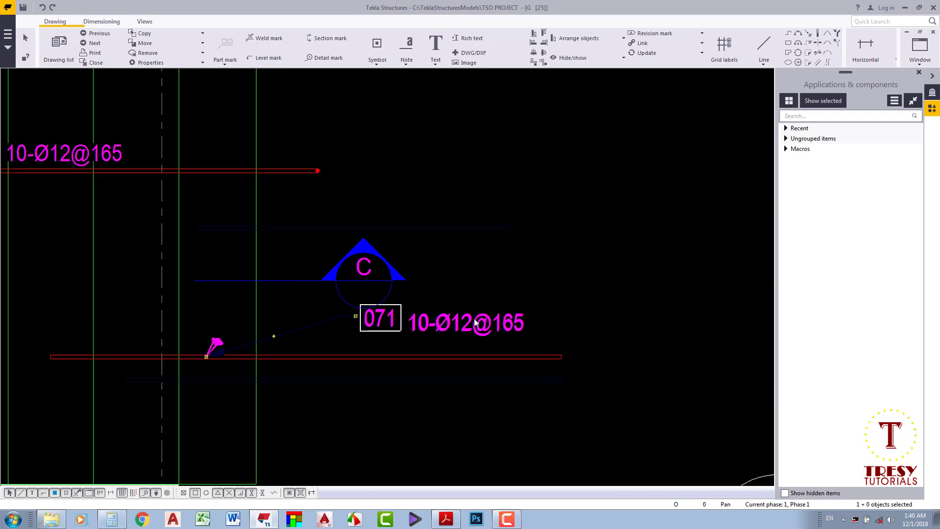
# Check mark 071's new placement and view the whole stair plan.
pyautogui.click(471, 336)
pyautogui.scroll(-5, 469, 346)
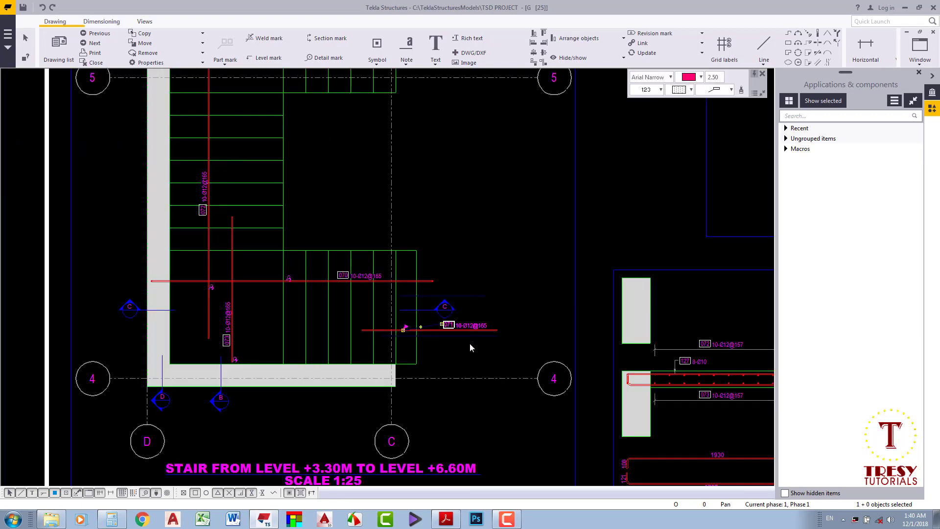
pyautogui.click(481, 276)
pyautogui.scroll(-5, 480, 277)
pyautogui.moveTo(437, 246); pyautogui.dragTo(424, 243, button='middle')
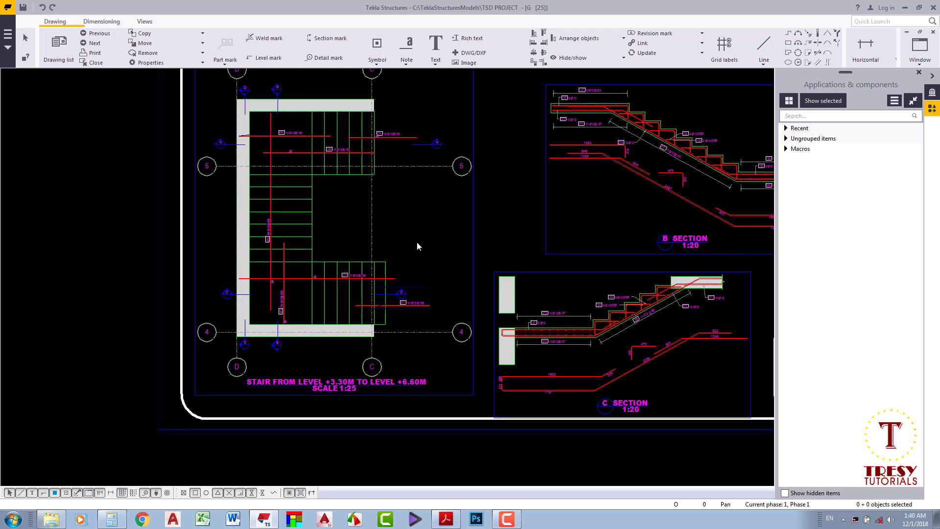
# Show the whole sheet with Zoom Original and start Print Drawings' Select area.
pyautogui.rightClick(496, 203)
pyautogui.moveTo(522, 315)
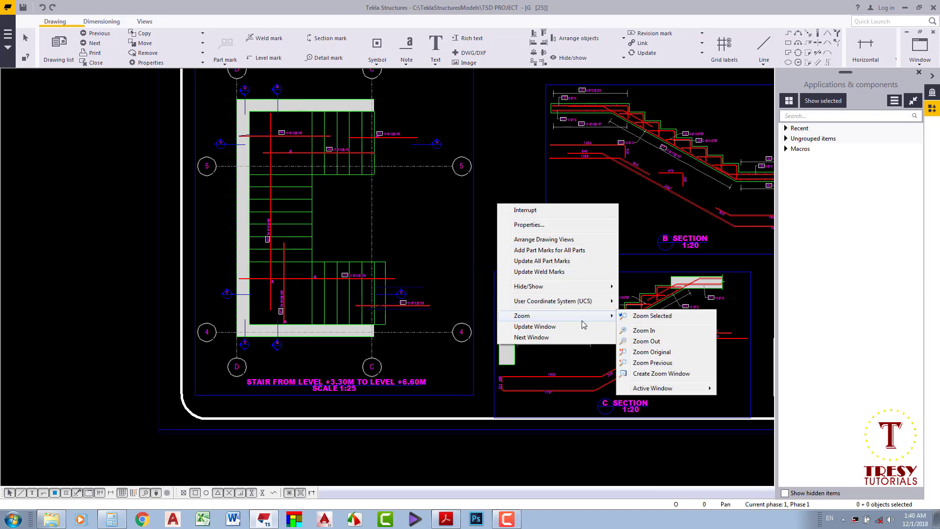
pyautogui.click(650, 352)
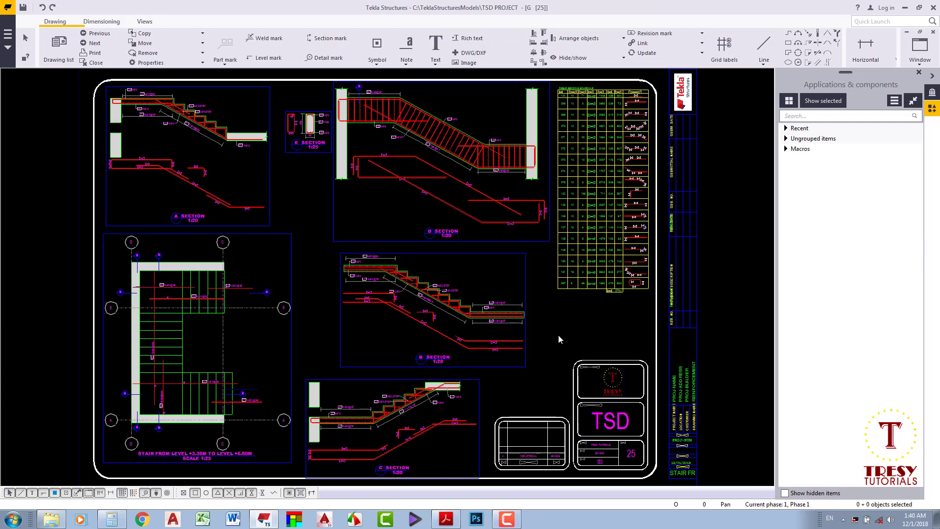
pyautogui.click(93, 53)
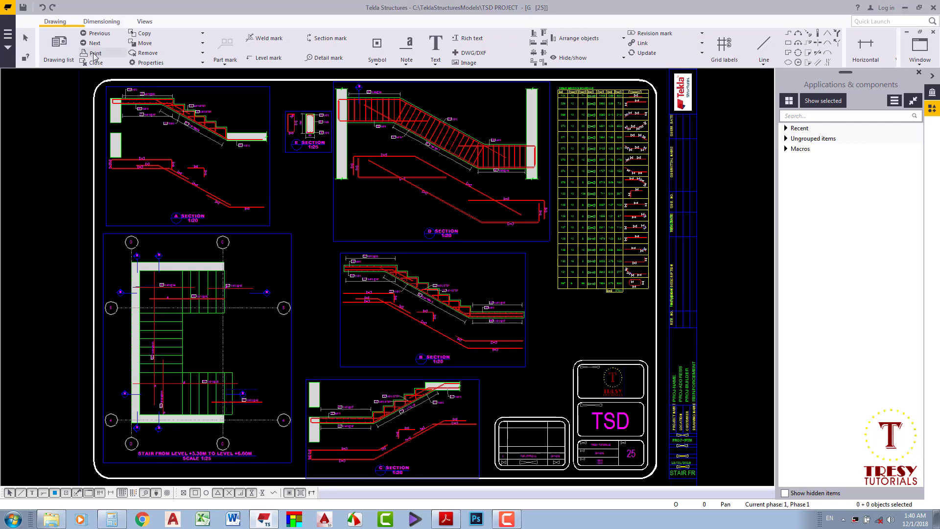
pyautogui.click(160, 335)
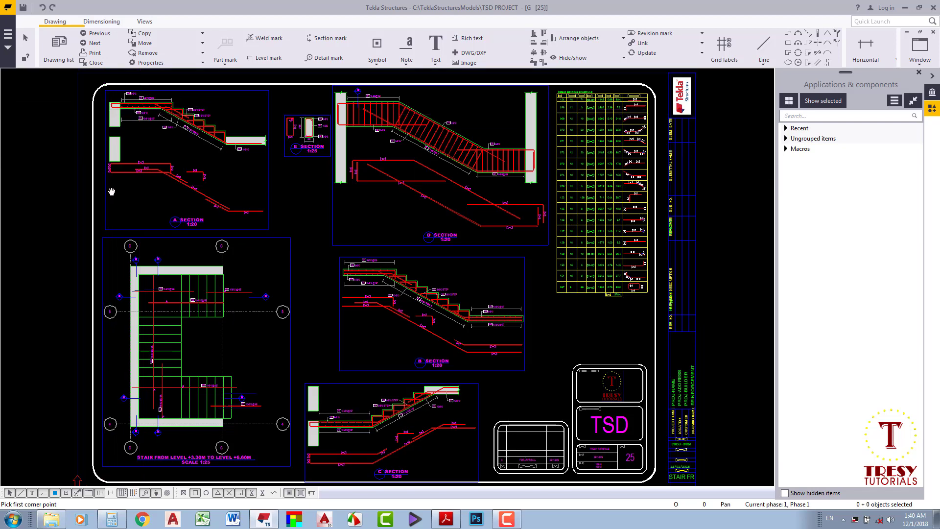
# Pick the print area corners on the stair drawing sheet.
pyautogui.scroll(2, 85, 154)
pyautogui.click(81, 154)
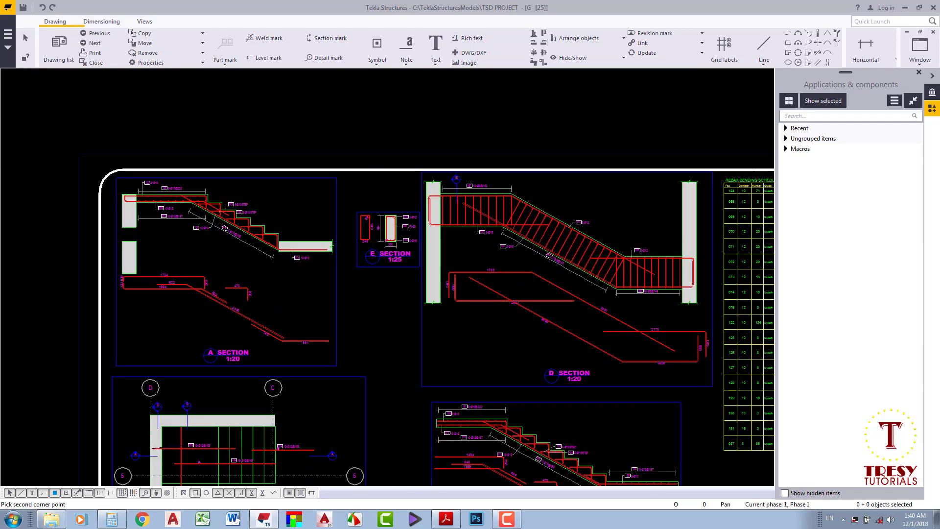
pyautogui.scroll(-2, 122, 186)
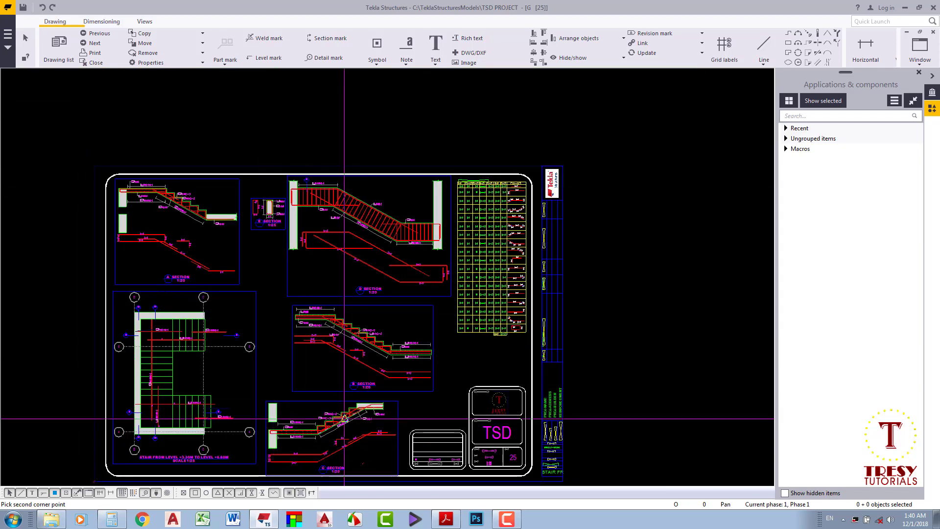
pyautogui.moveTo(329, 291); pyautogui.dragTo(323, 285, button='middle')
pyautogui.scroll(3, 519, 455)
pyautogui.scroll(3, 443, 392)
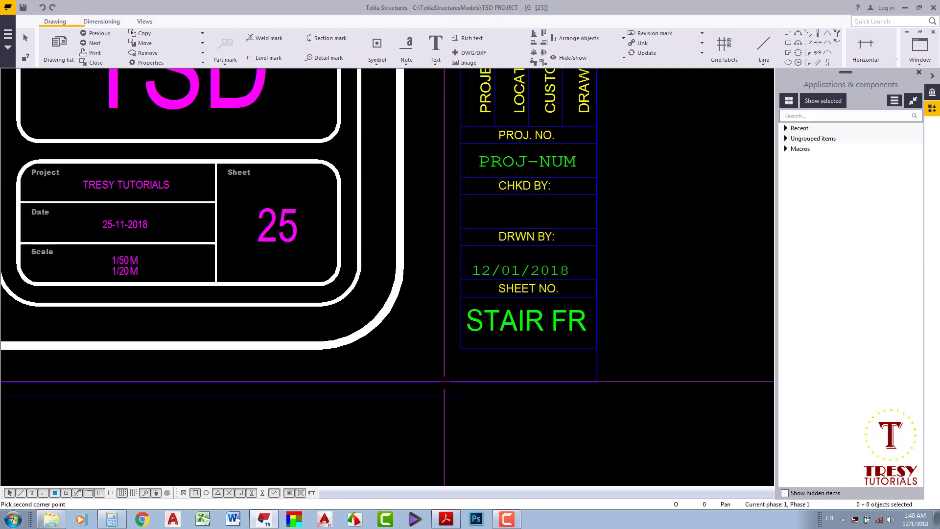
# Review the print preview, close it, and close the stair drawing.
pyautogui.hotkey('ctrl', 'p')
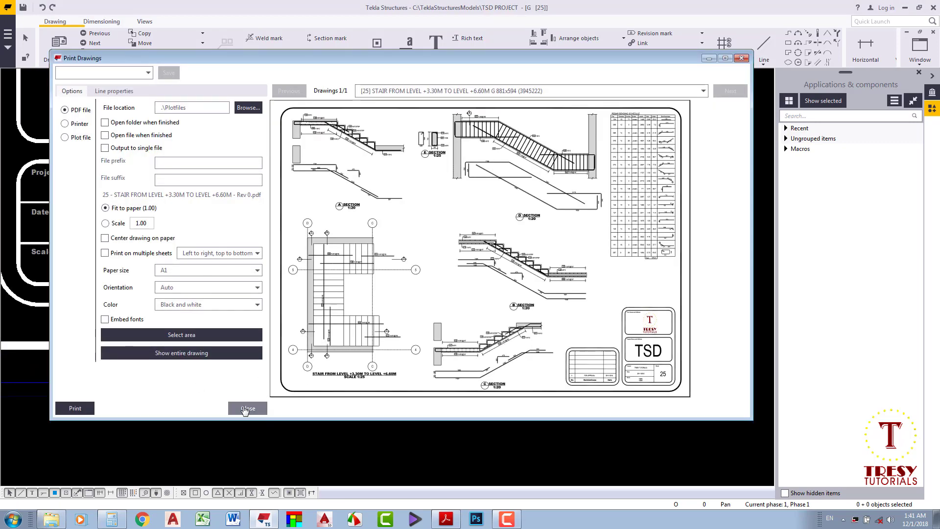
pyautogui.click(248, 408)
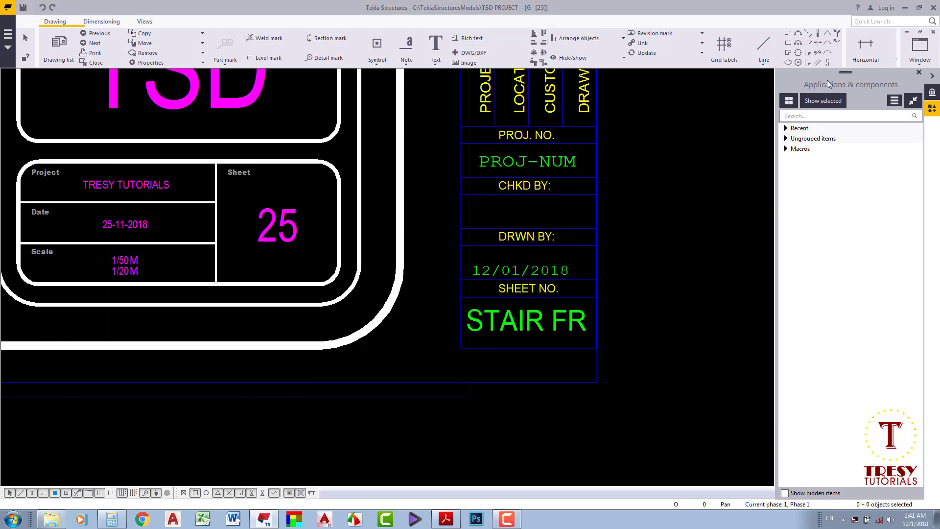
pyautogui.click(933, 33)
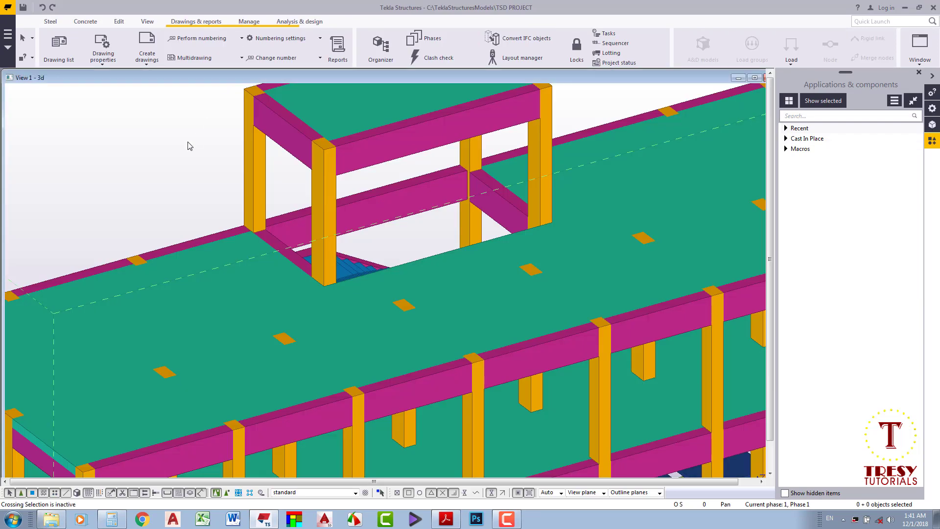
# Save the TSD model with Ctrl+S.
pyautogui.hotkey('ctrl', 's')
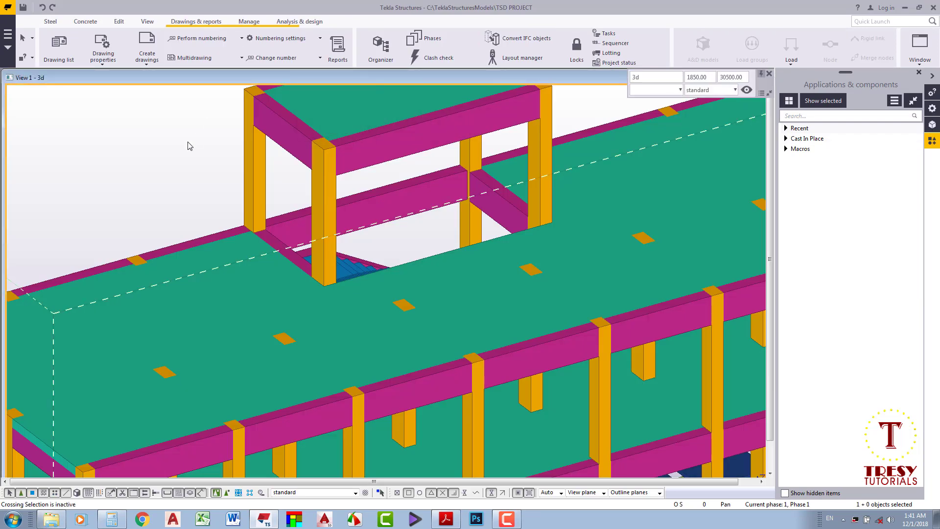